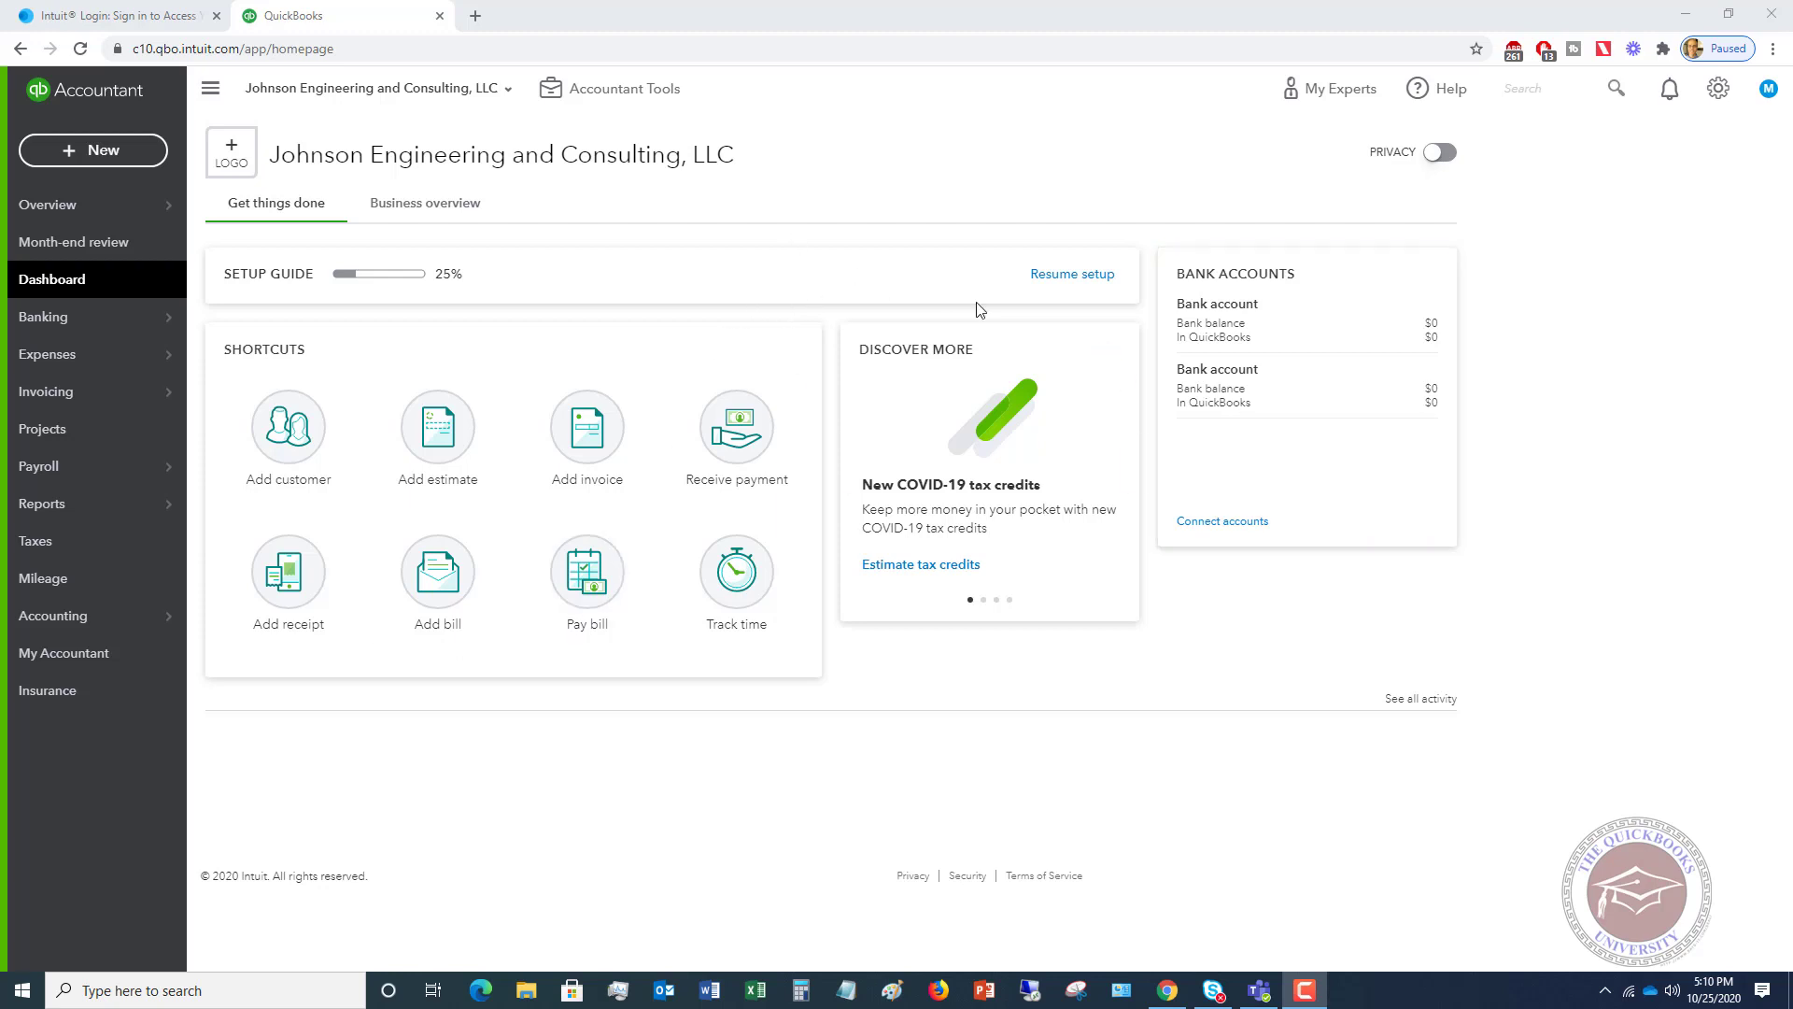
- Review the advanced company settings under Account and Settings
click(1717, 93)
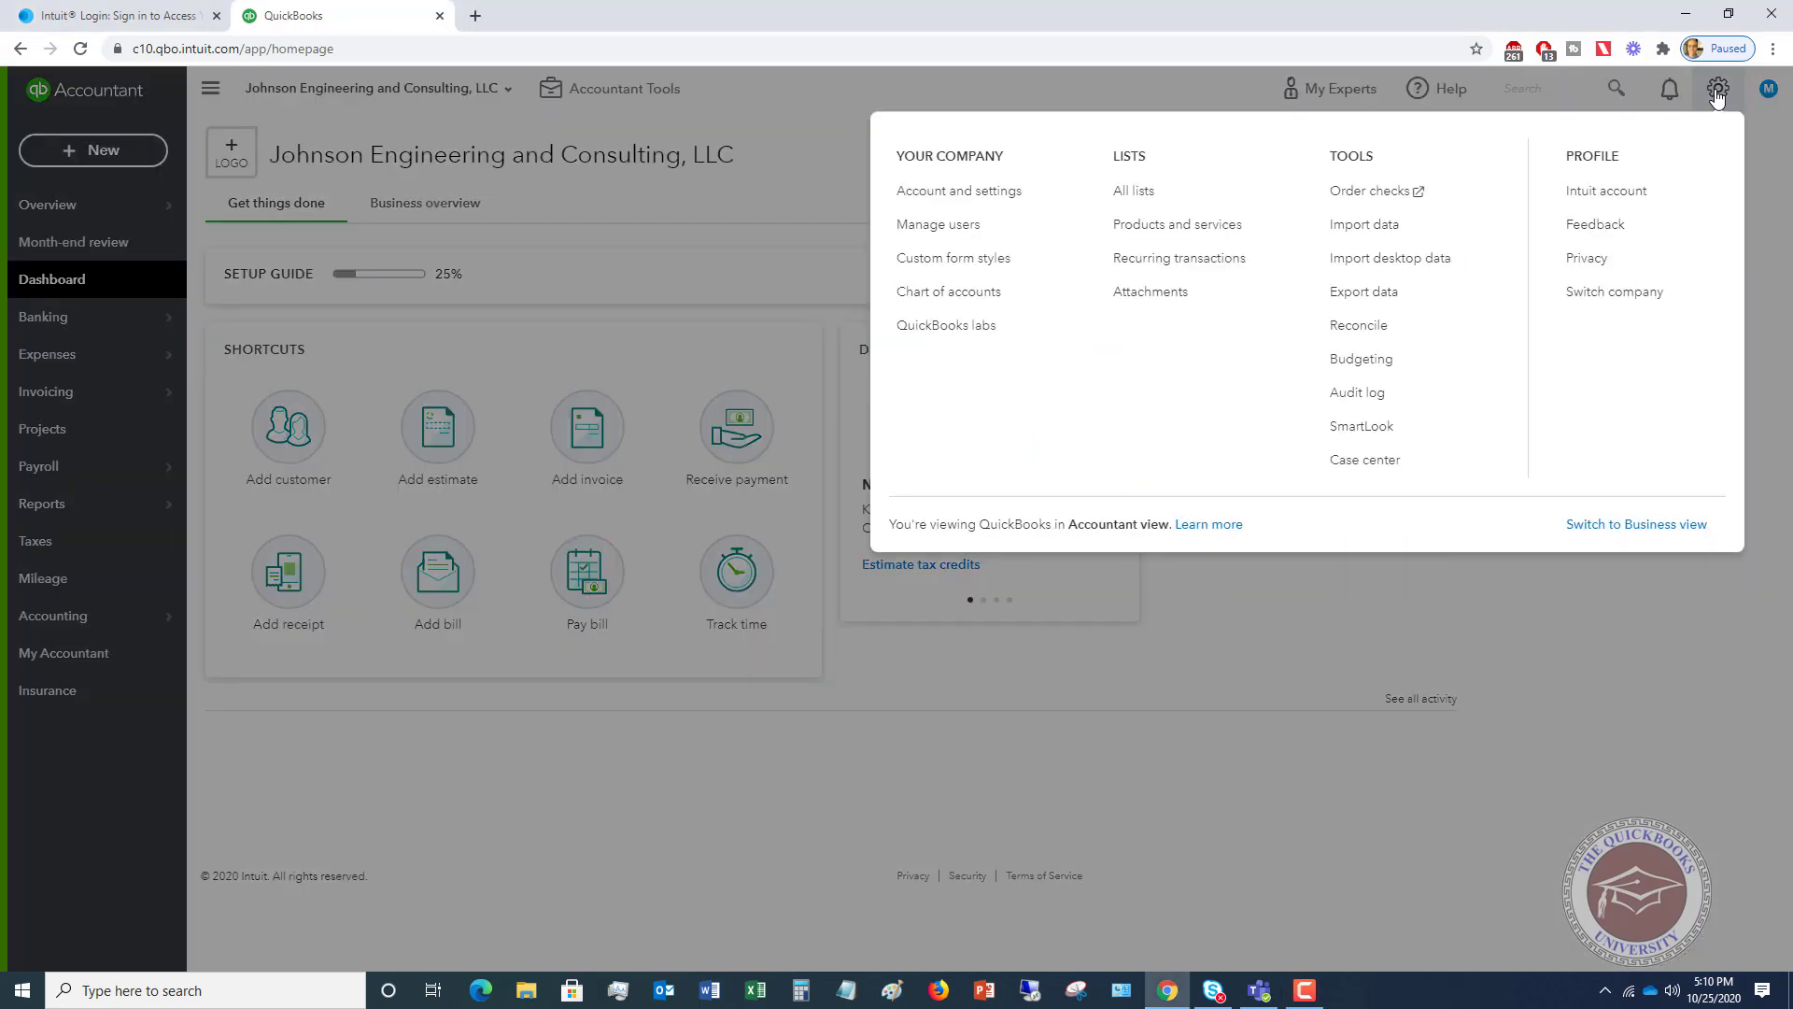
click(959, 192)
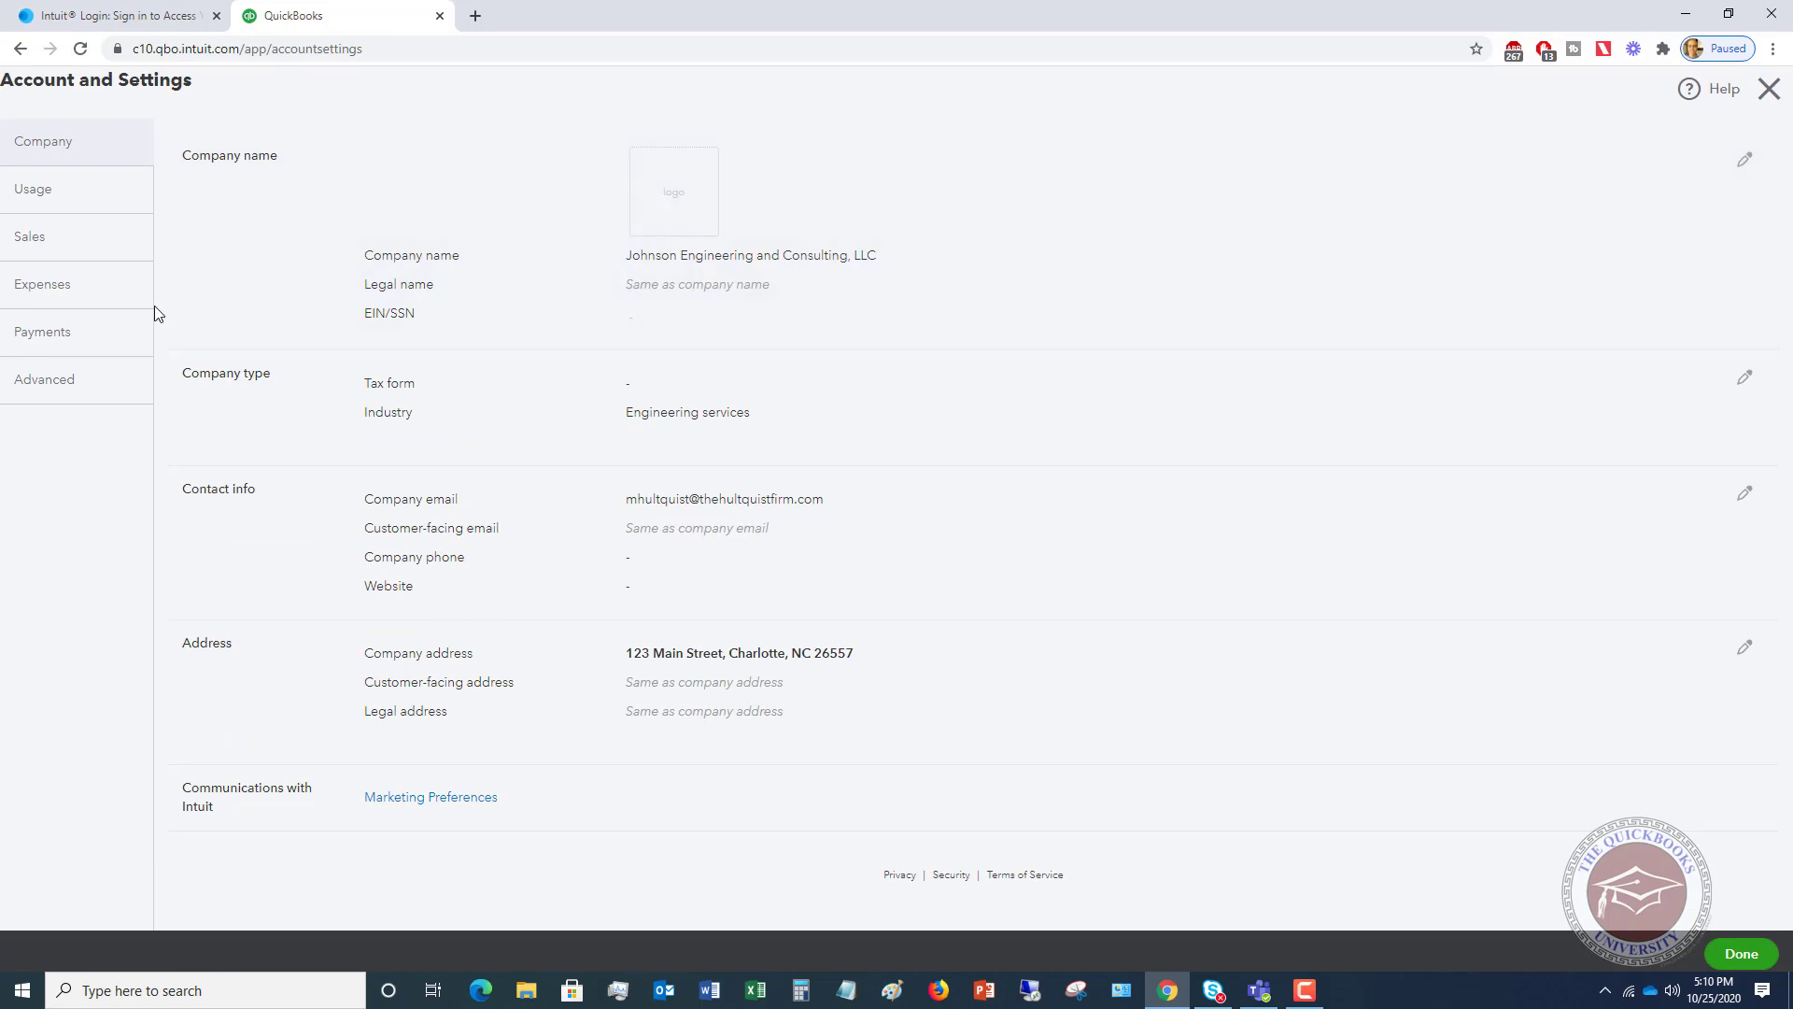
click(70, 383)
scroll(1018, 412, down, 3)
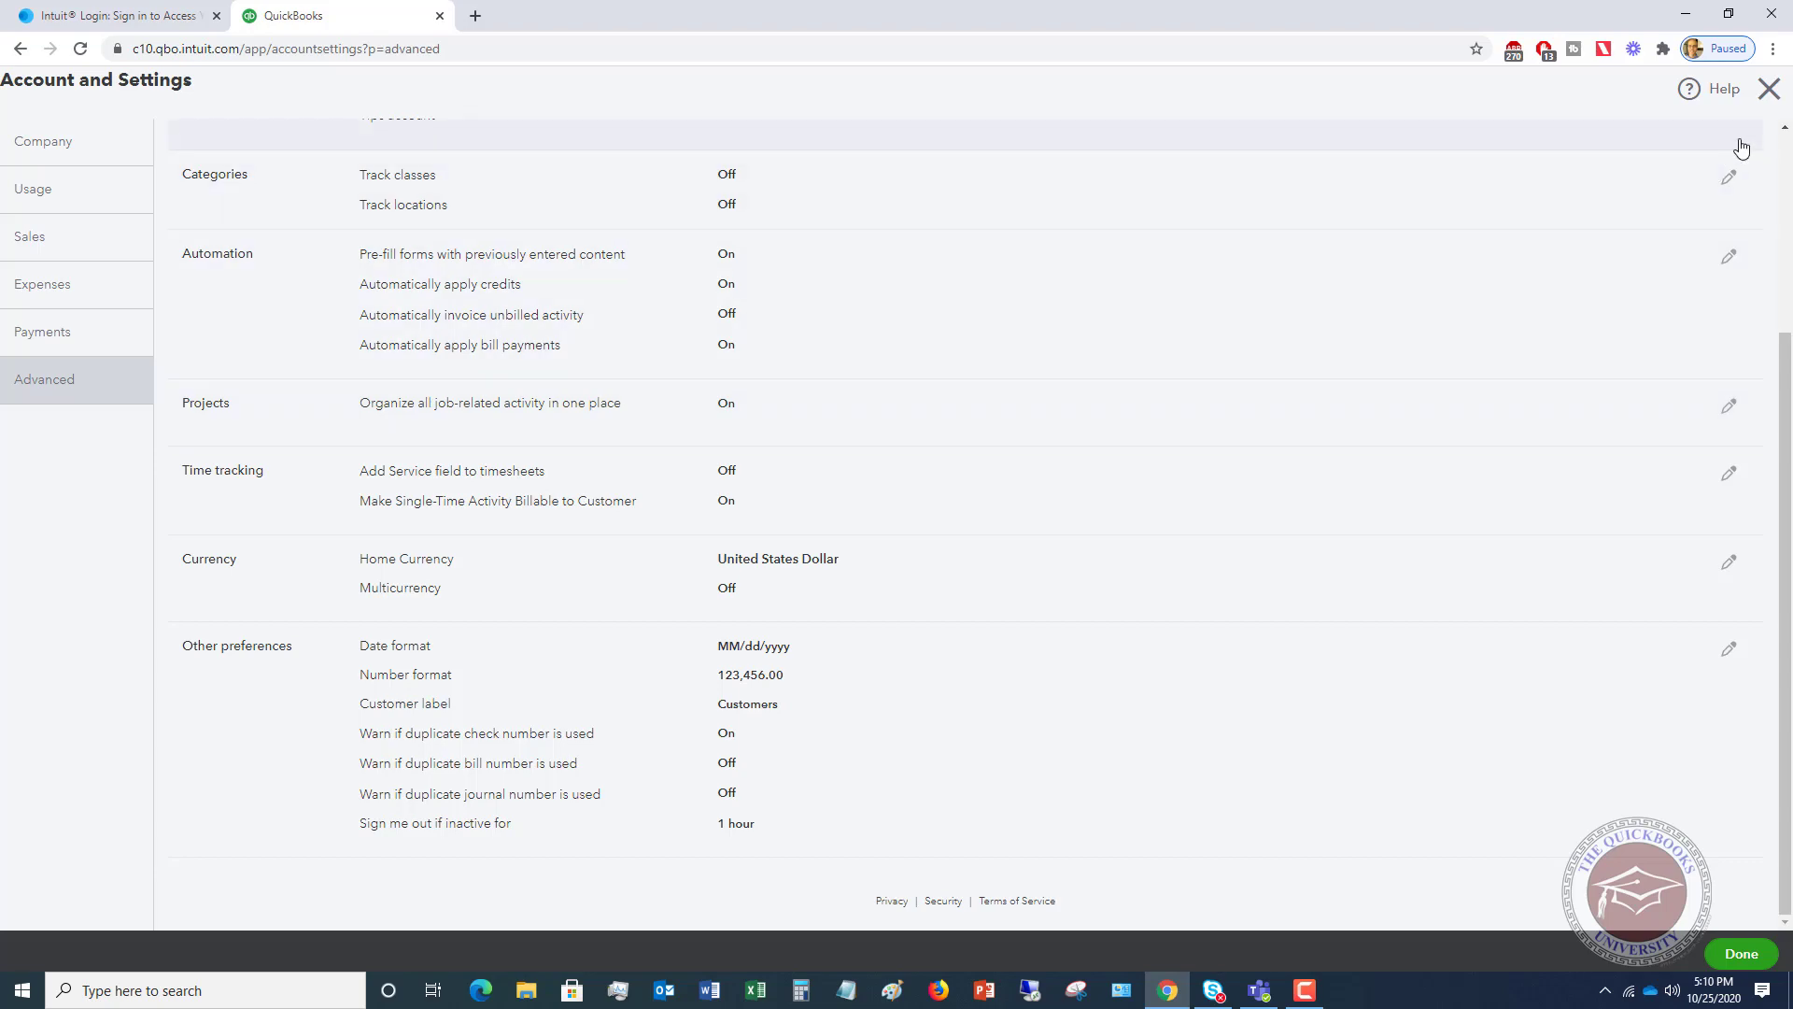
- Close settings and start a new project from the Projects page
click(1769, 89)
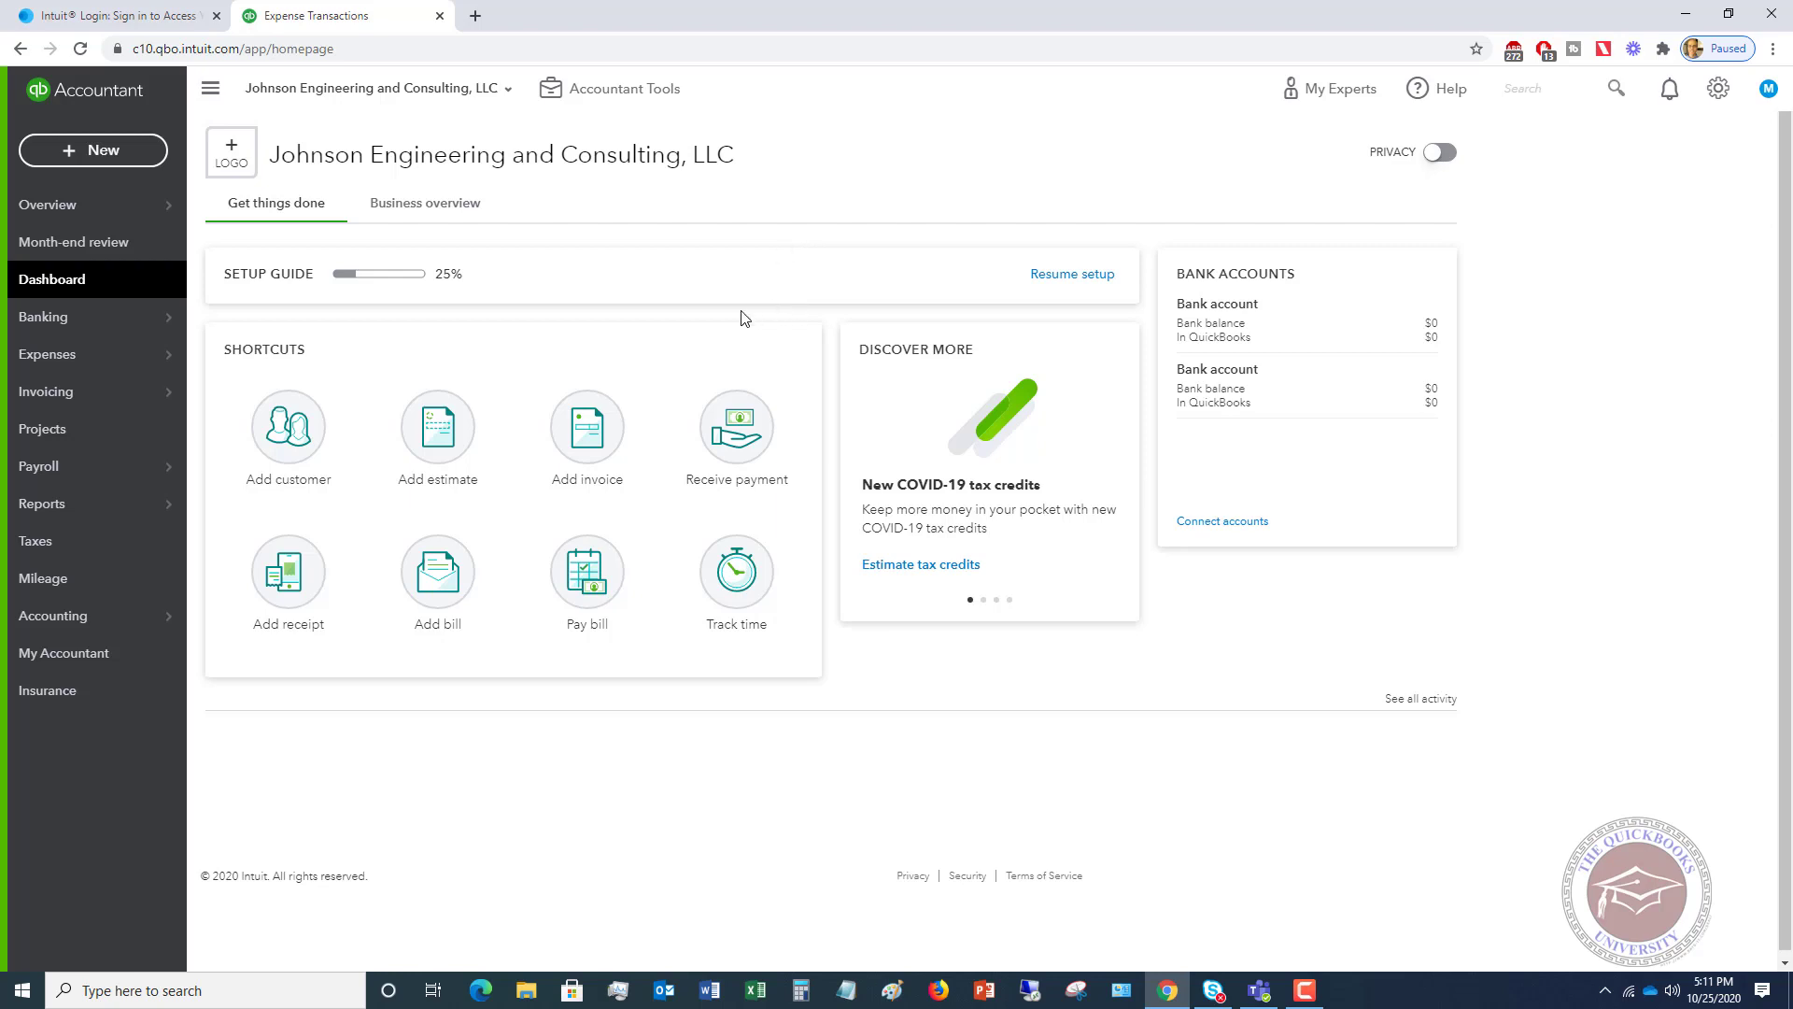
click(45, 432)
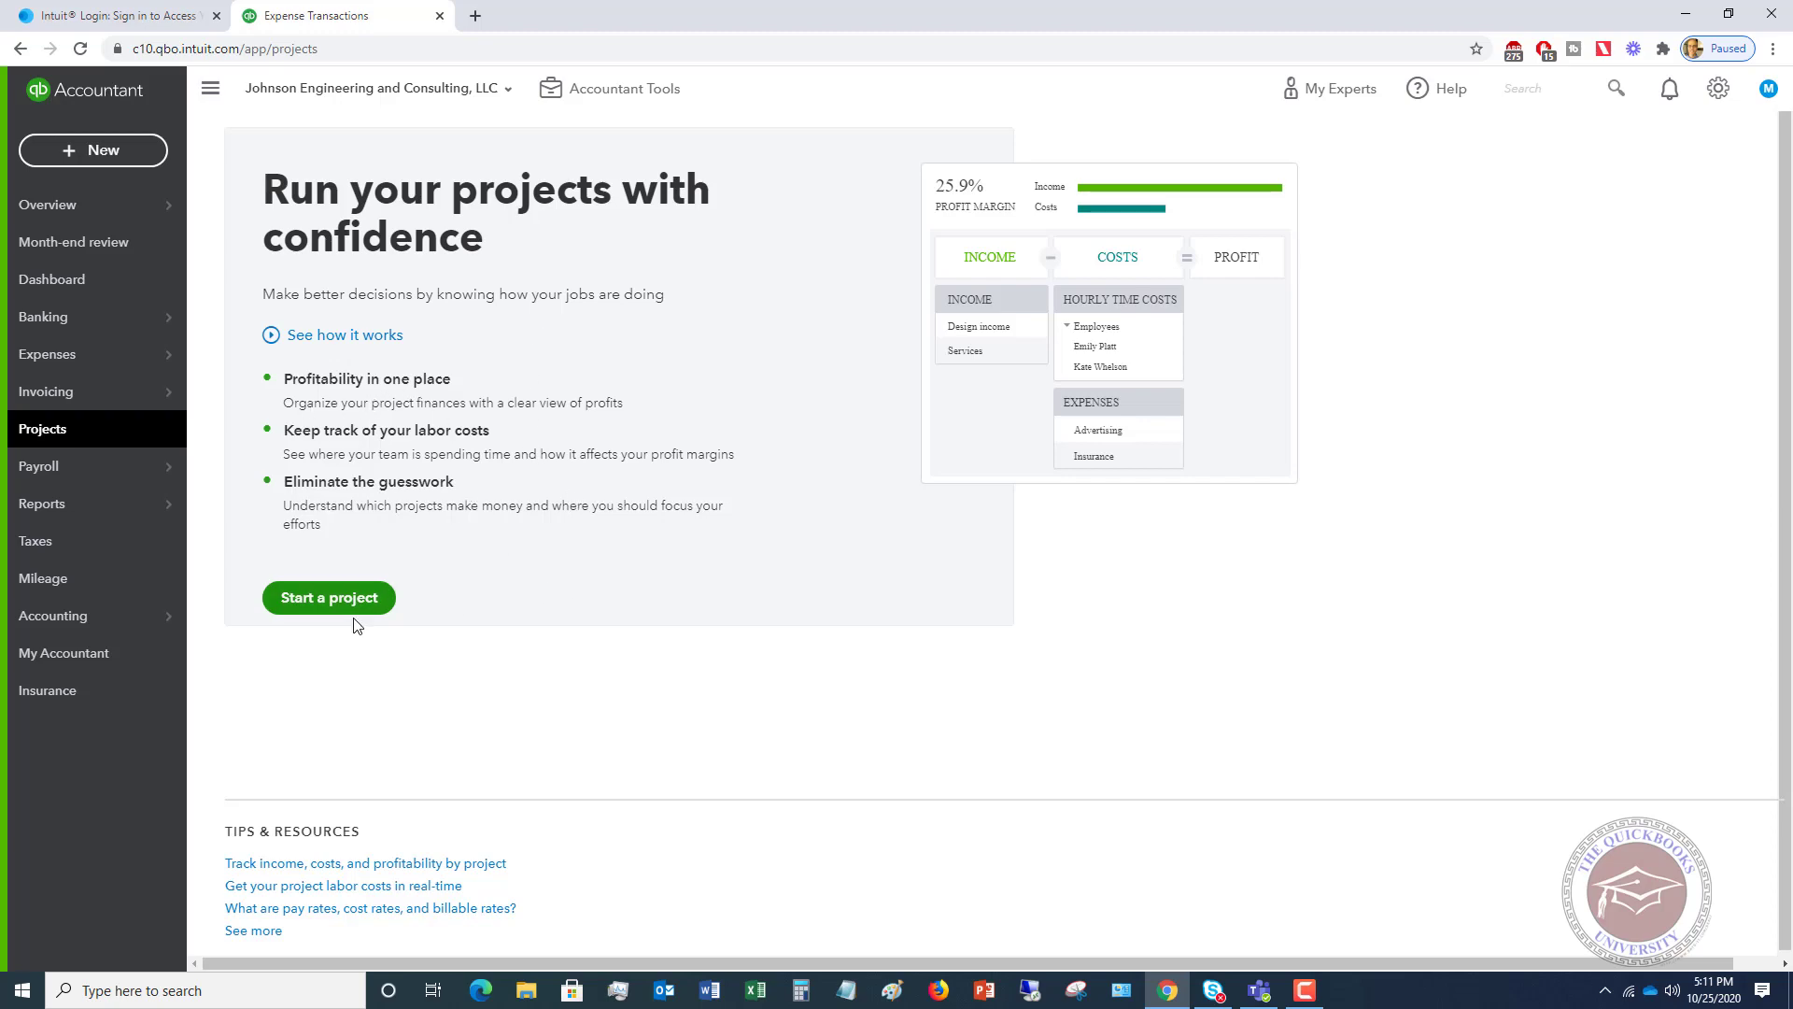
click(322, 598)
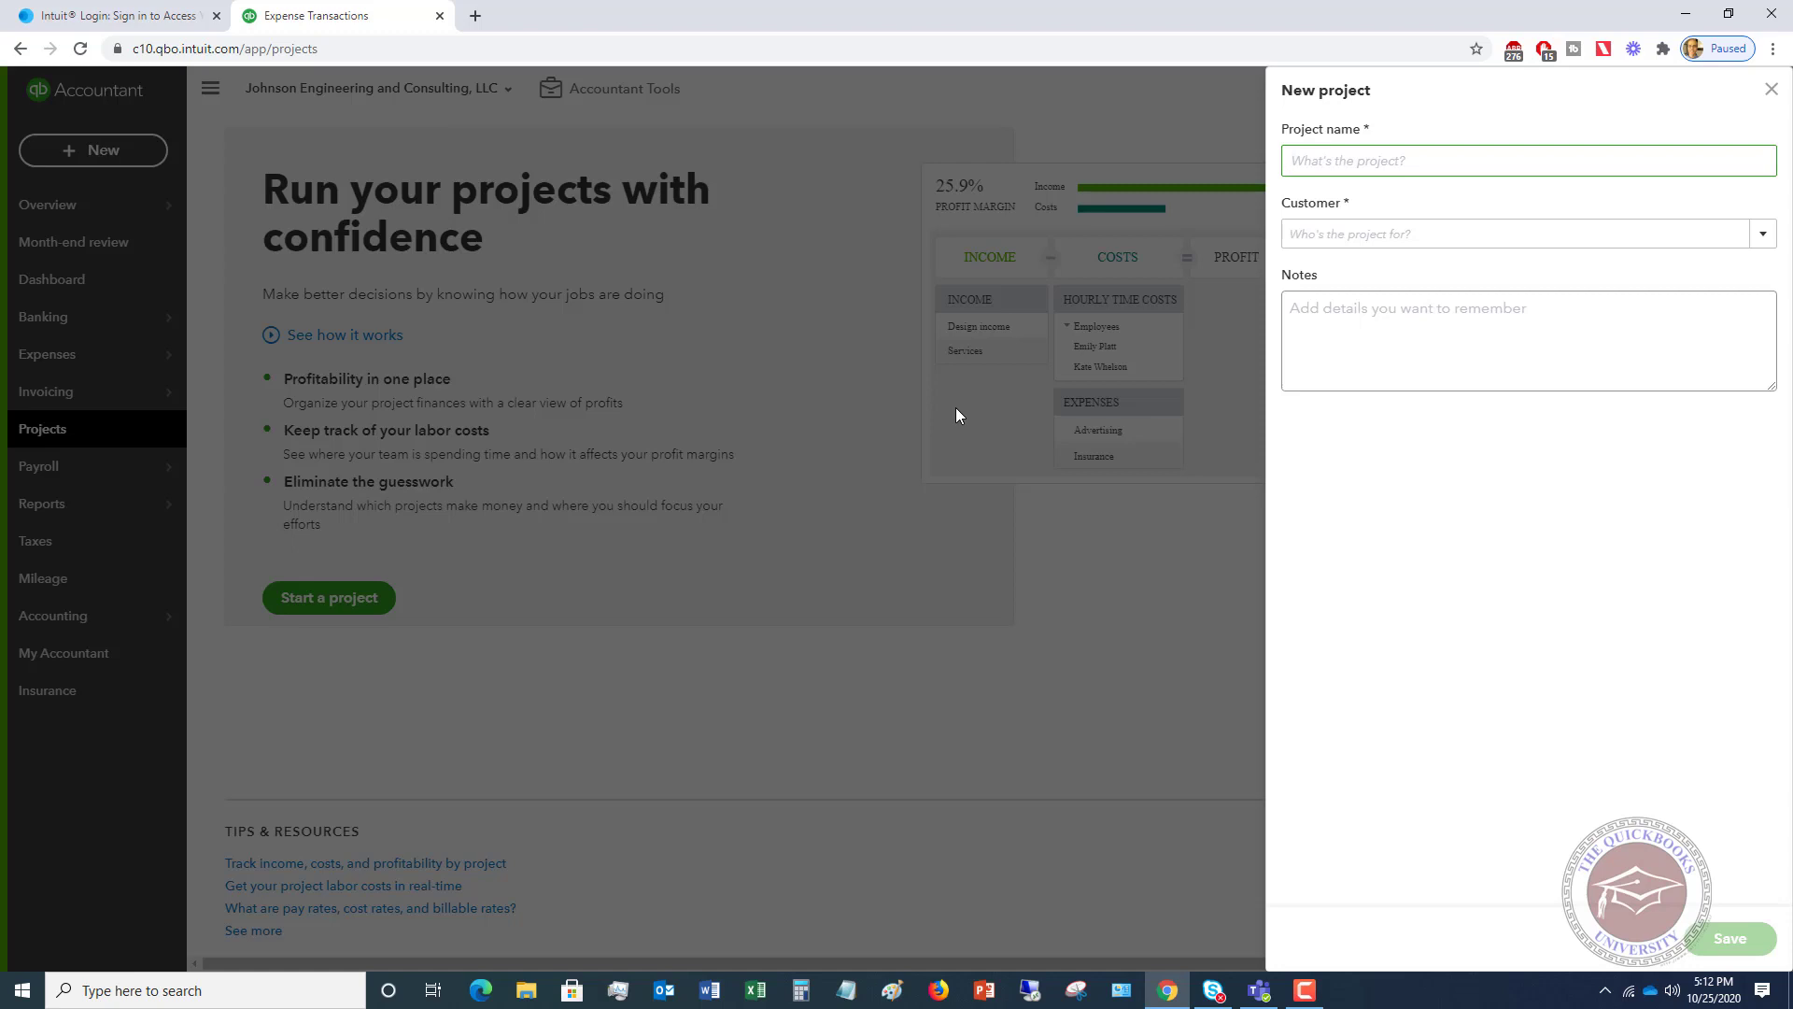
- Save 'Building project' for the first customer with note 'New building project proposed by customer'
text(Building project)
key(Tab)
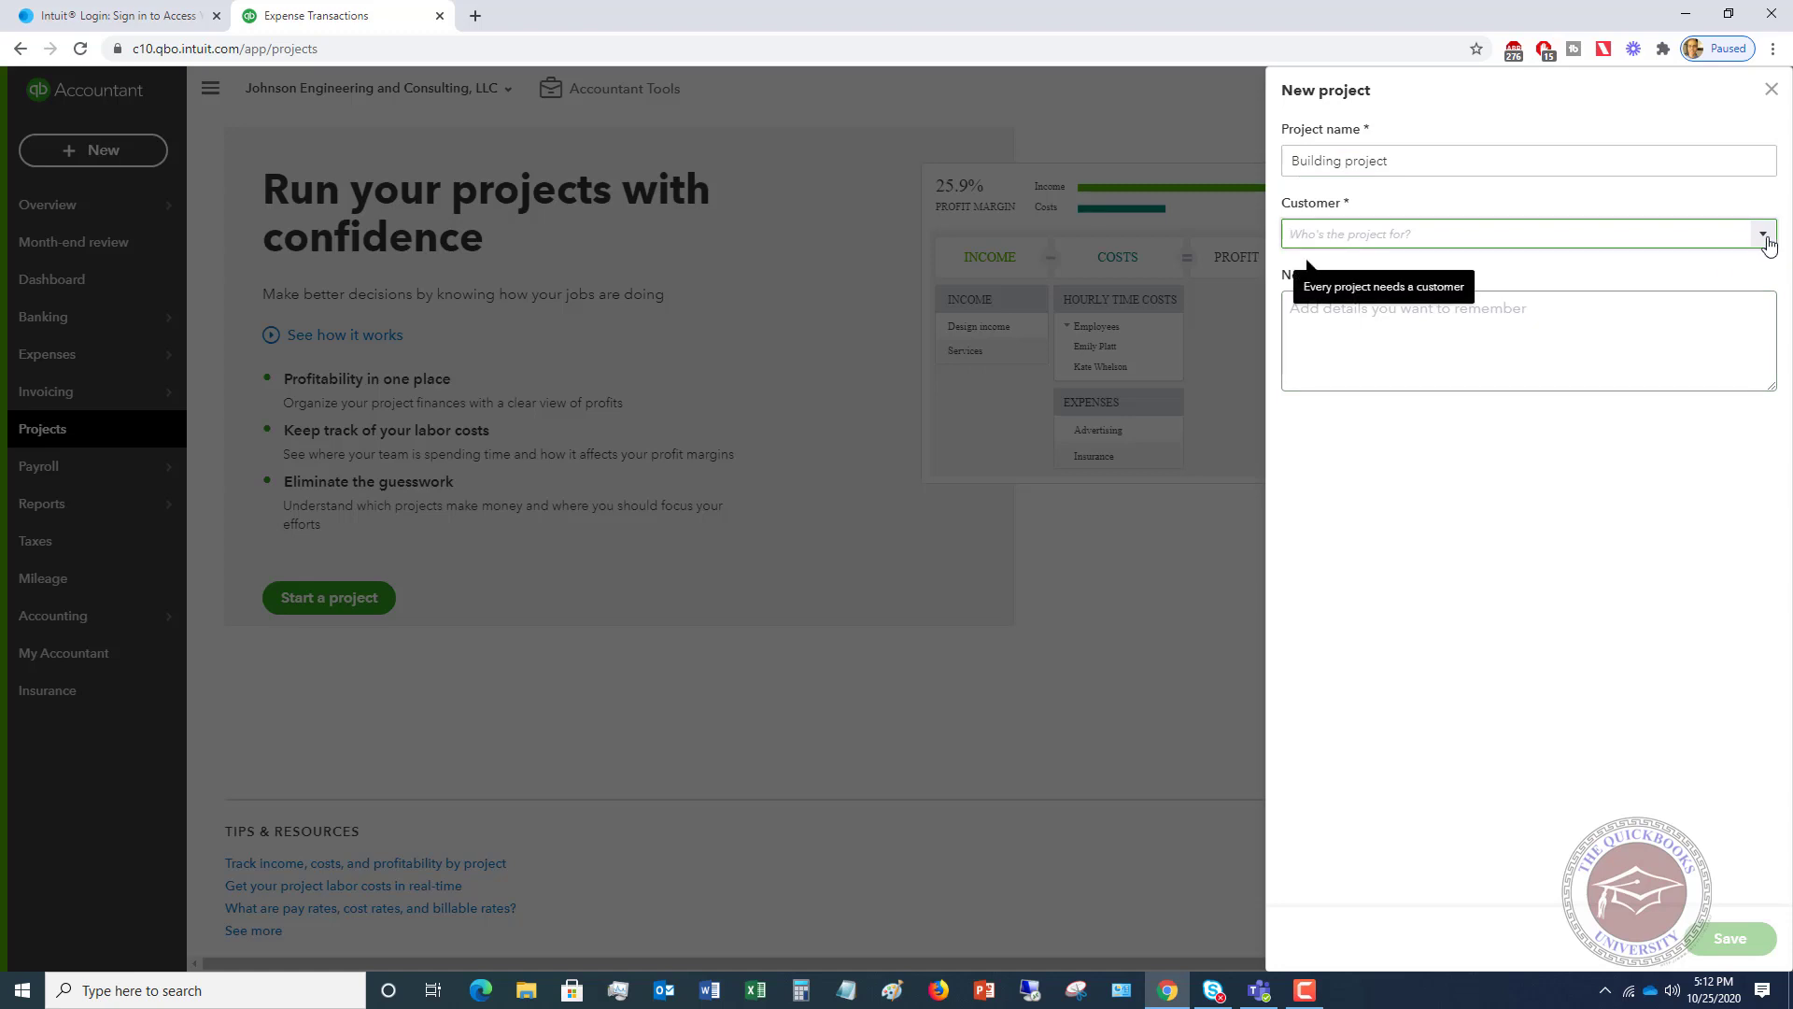
click(1764, 236)
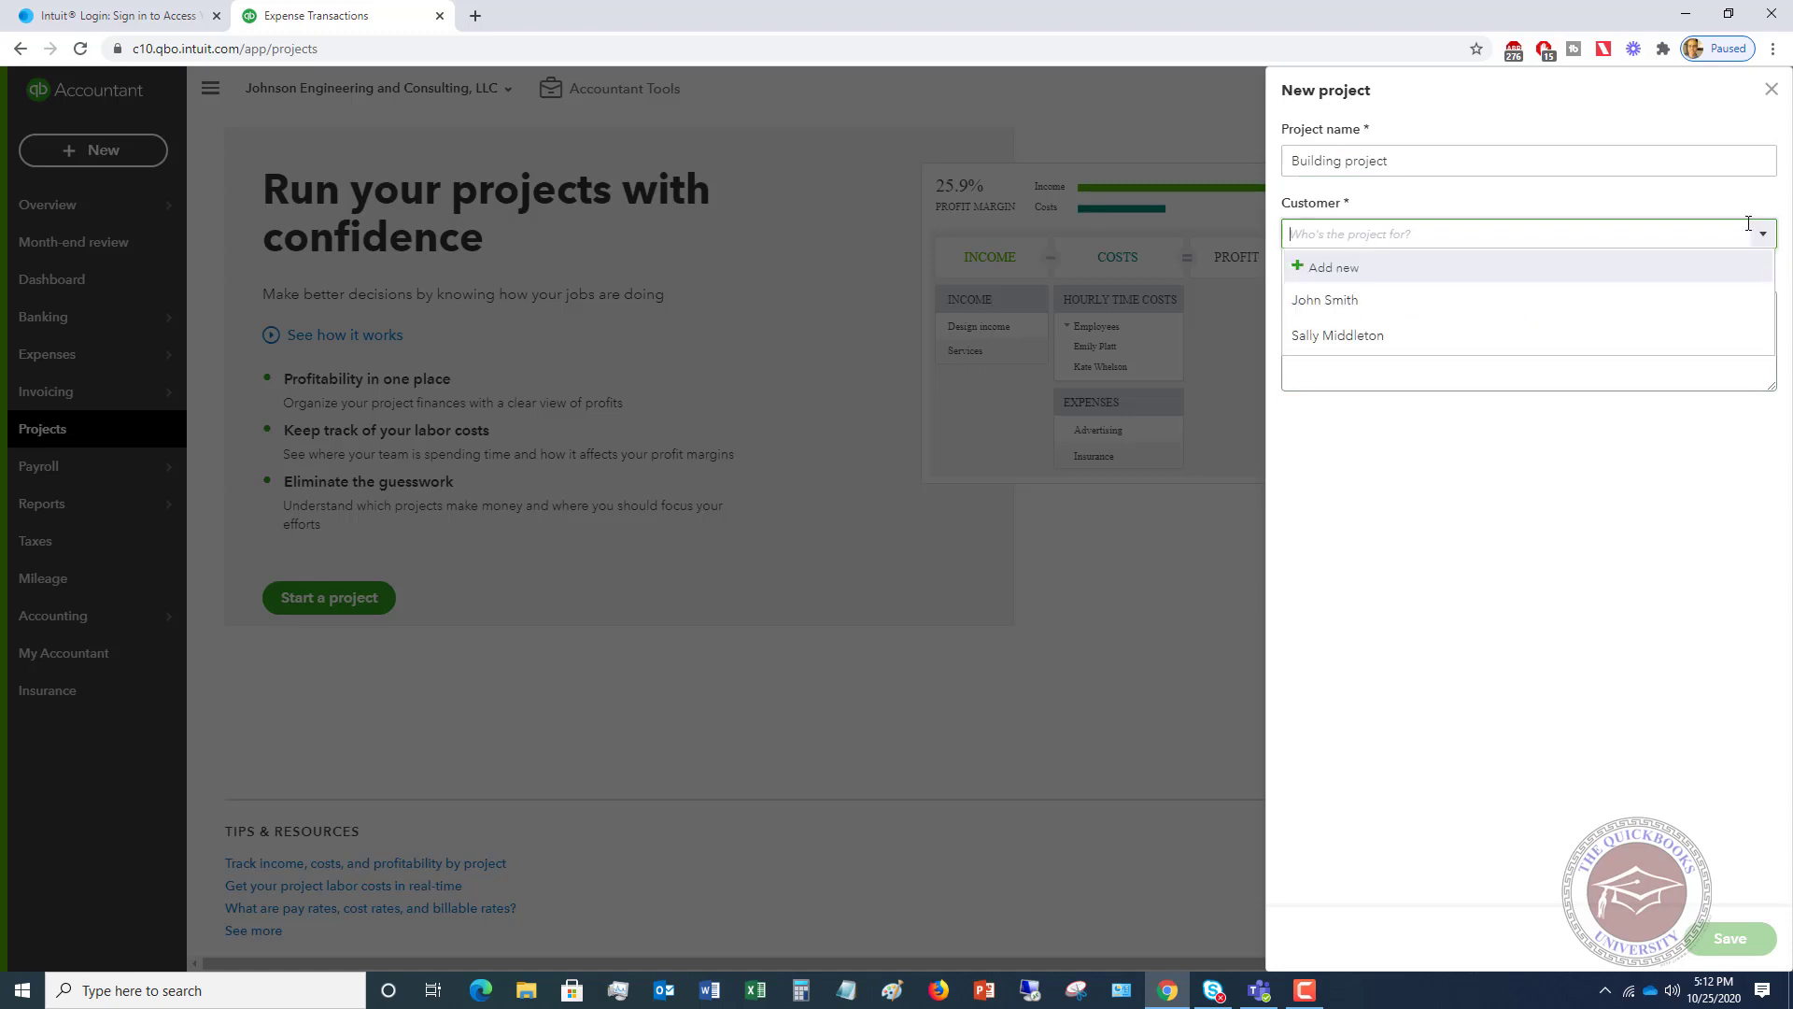
click(1349, 303)
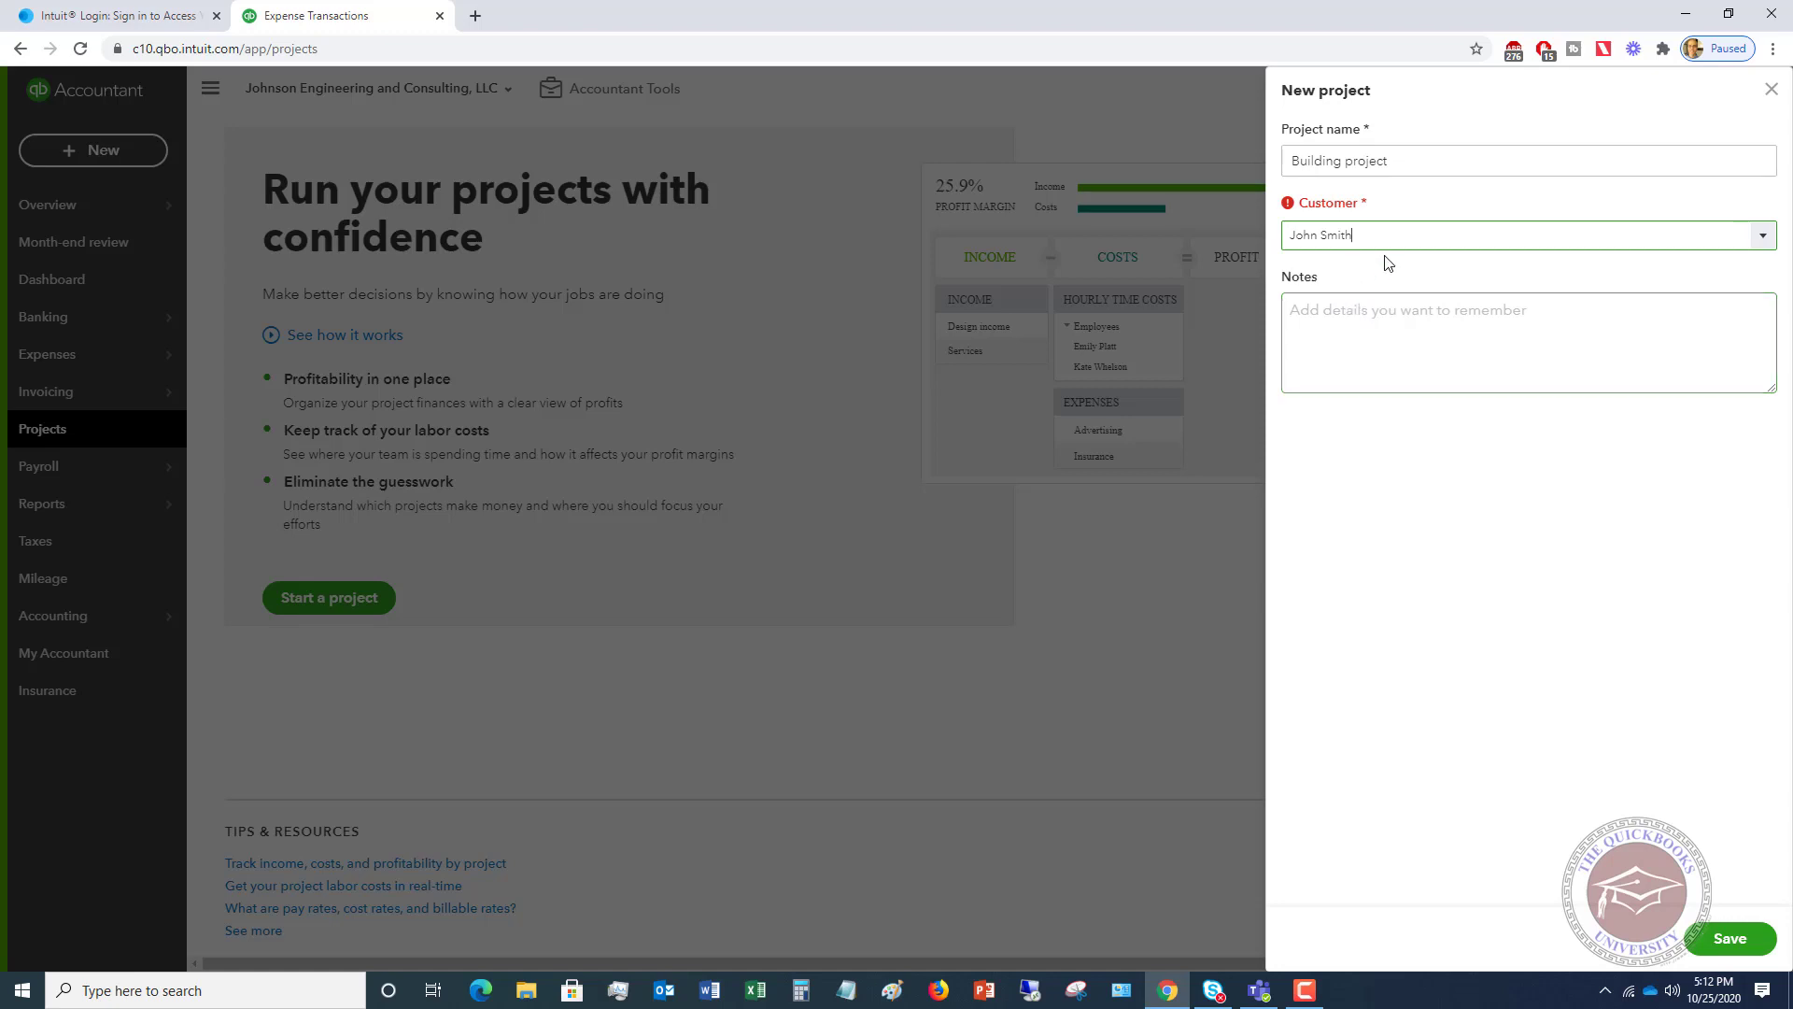
click(1458, 313)
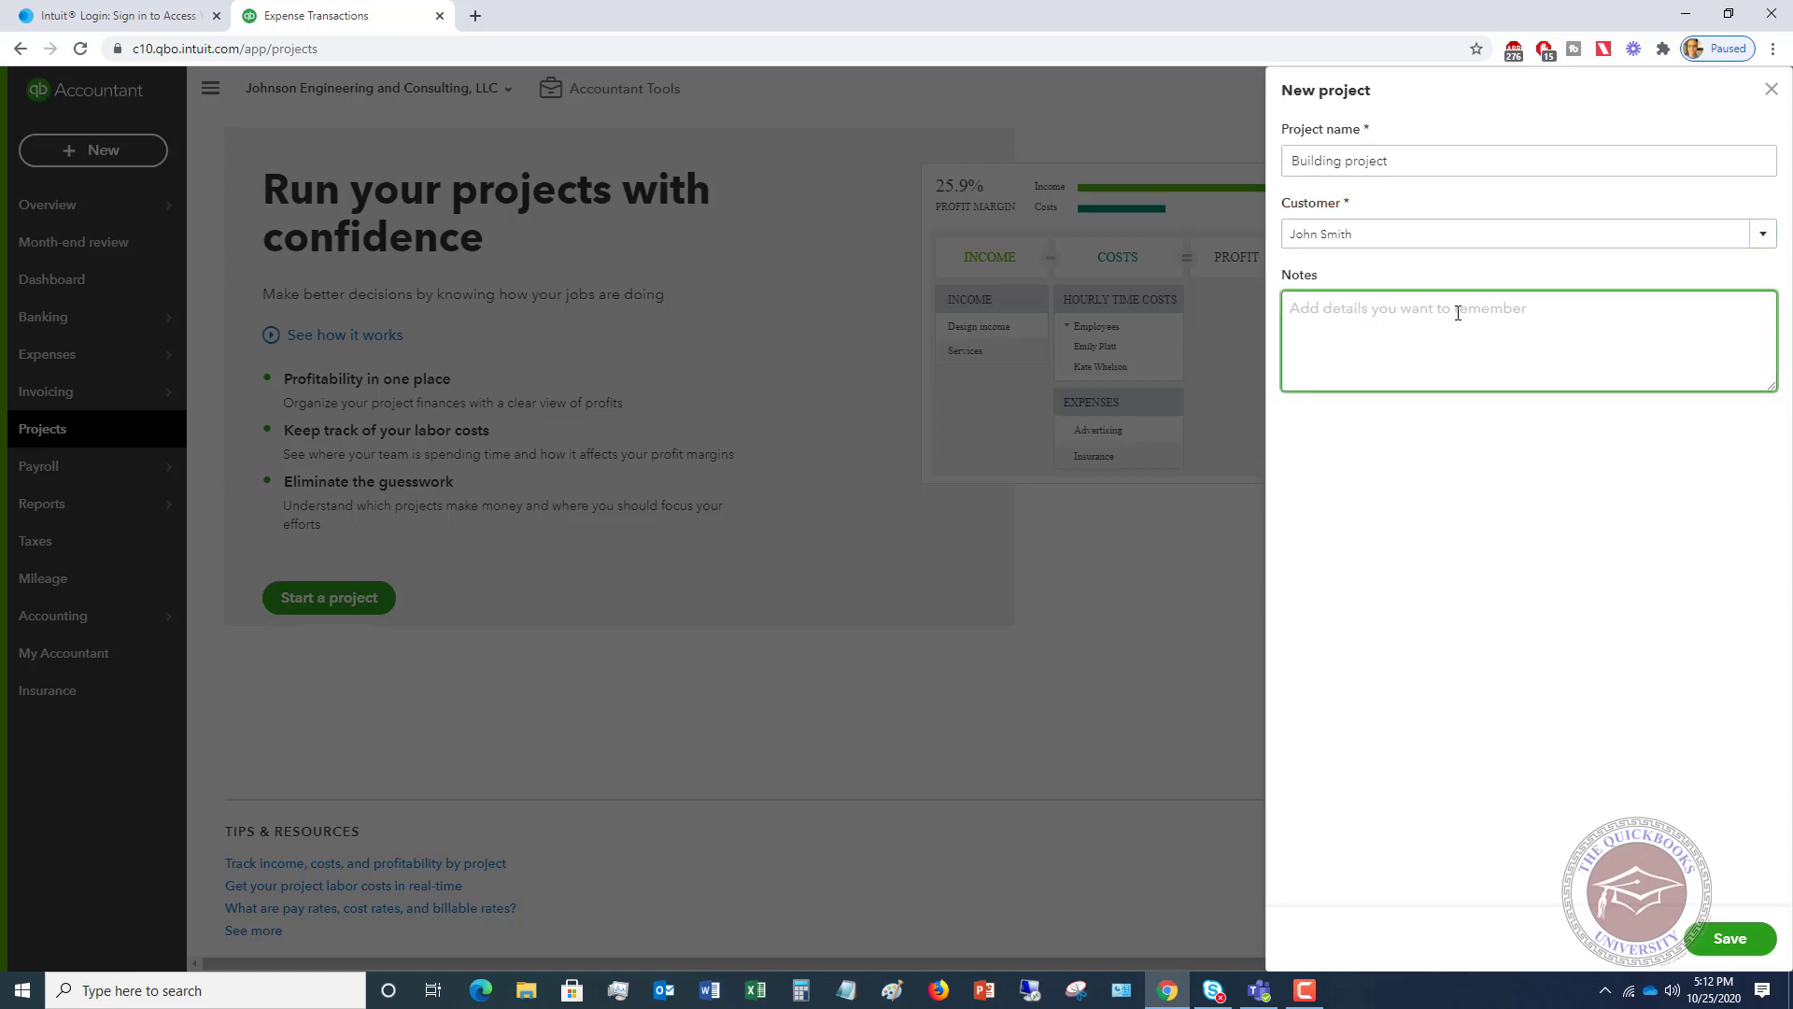
text(New building project )
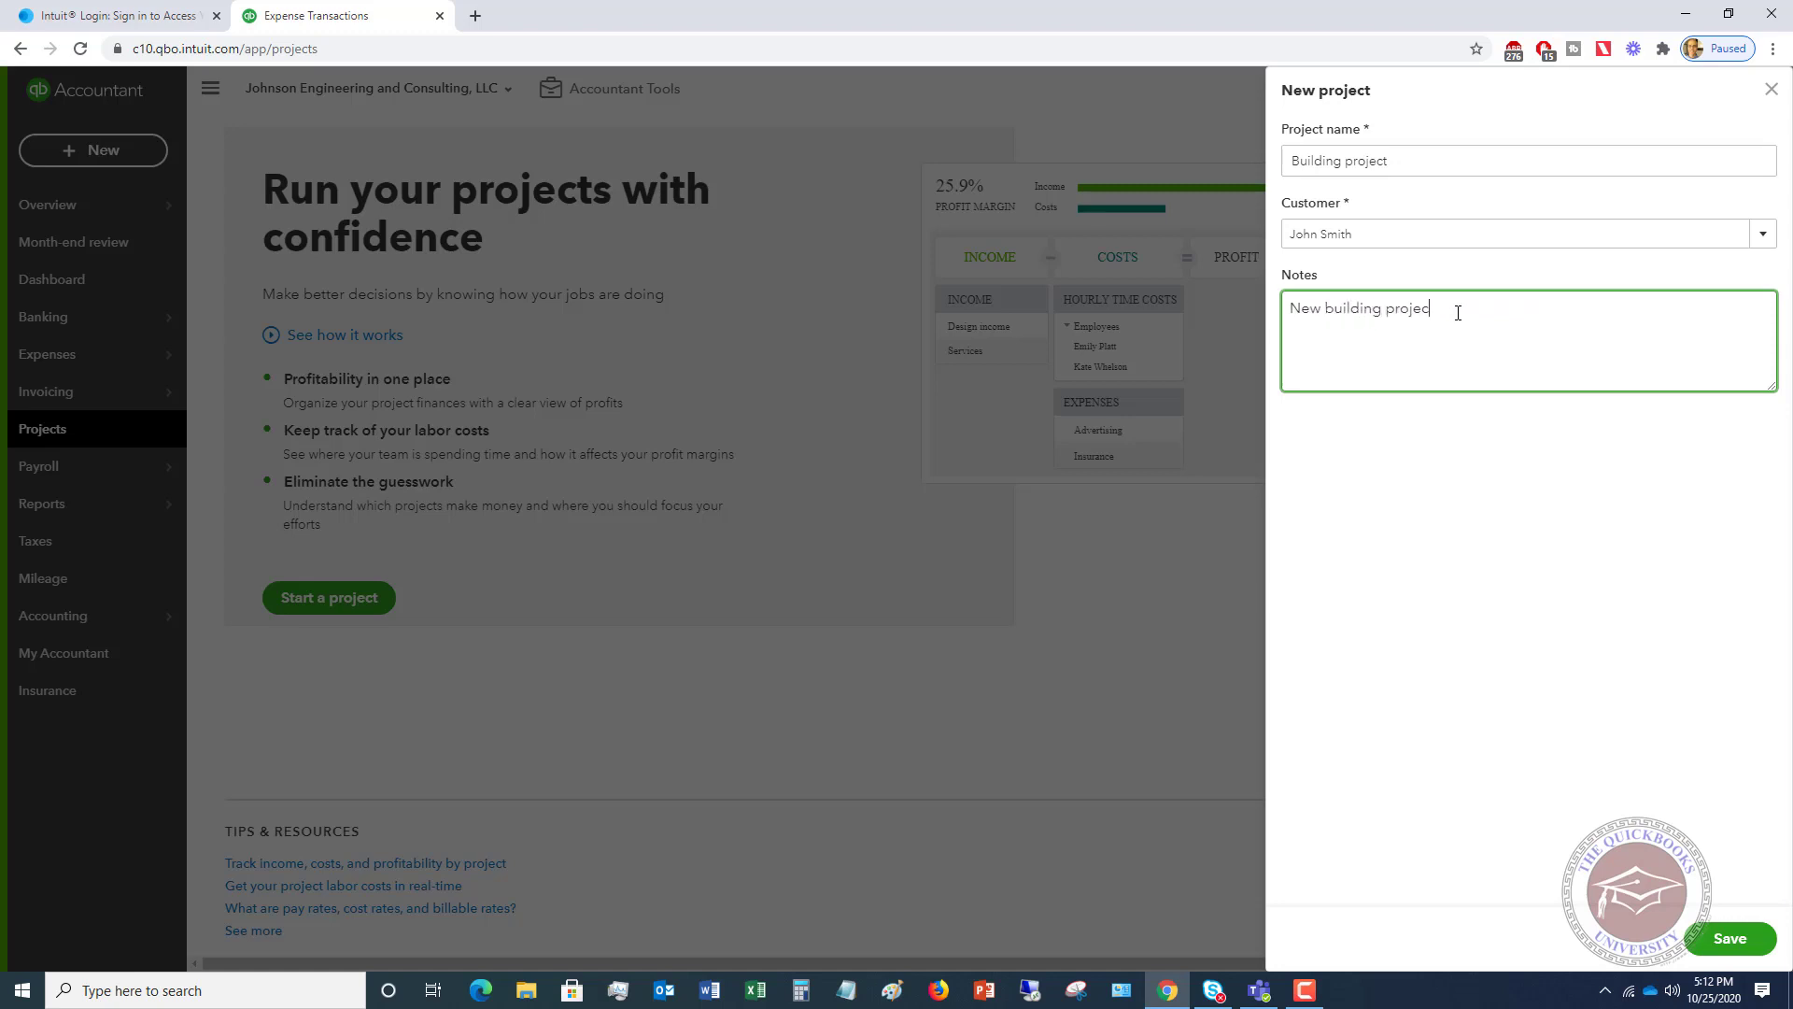
text(proposed by customer)
click(1743, 940)
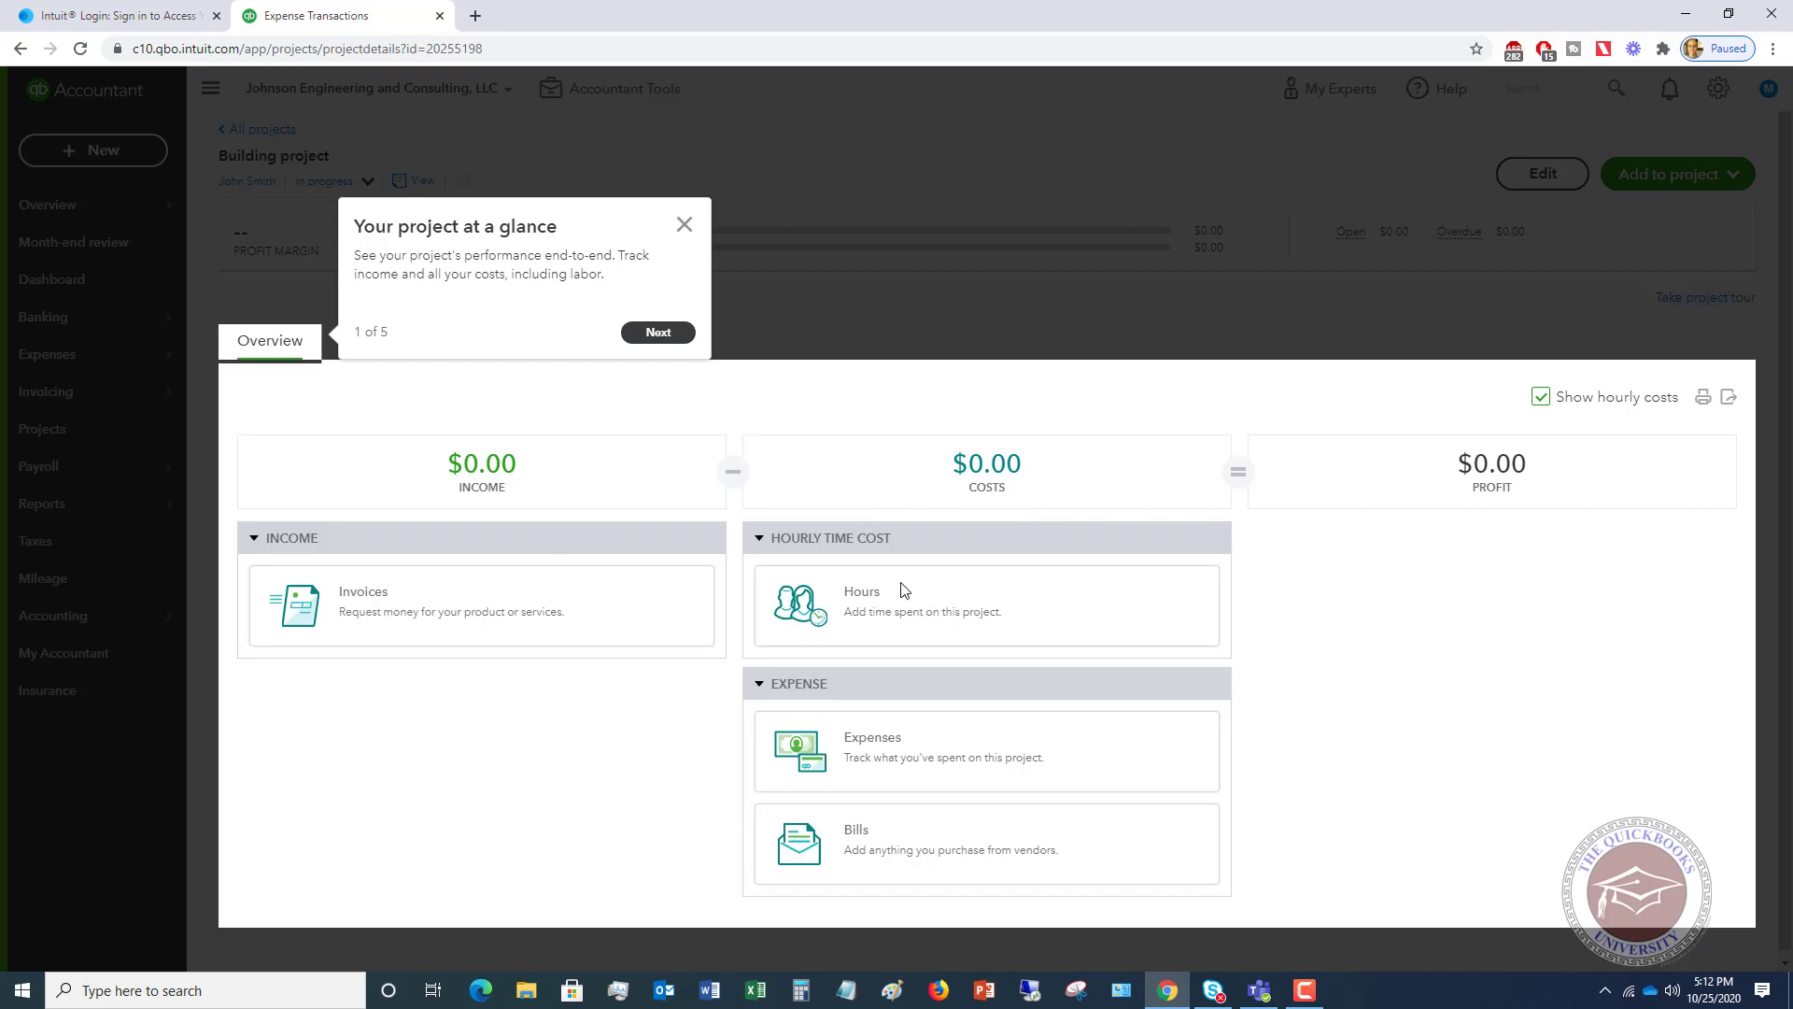
- Step through all five project tour popups and finish the tour
click(658, 334)
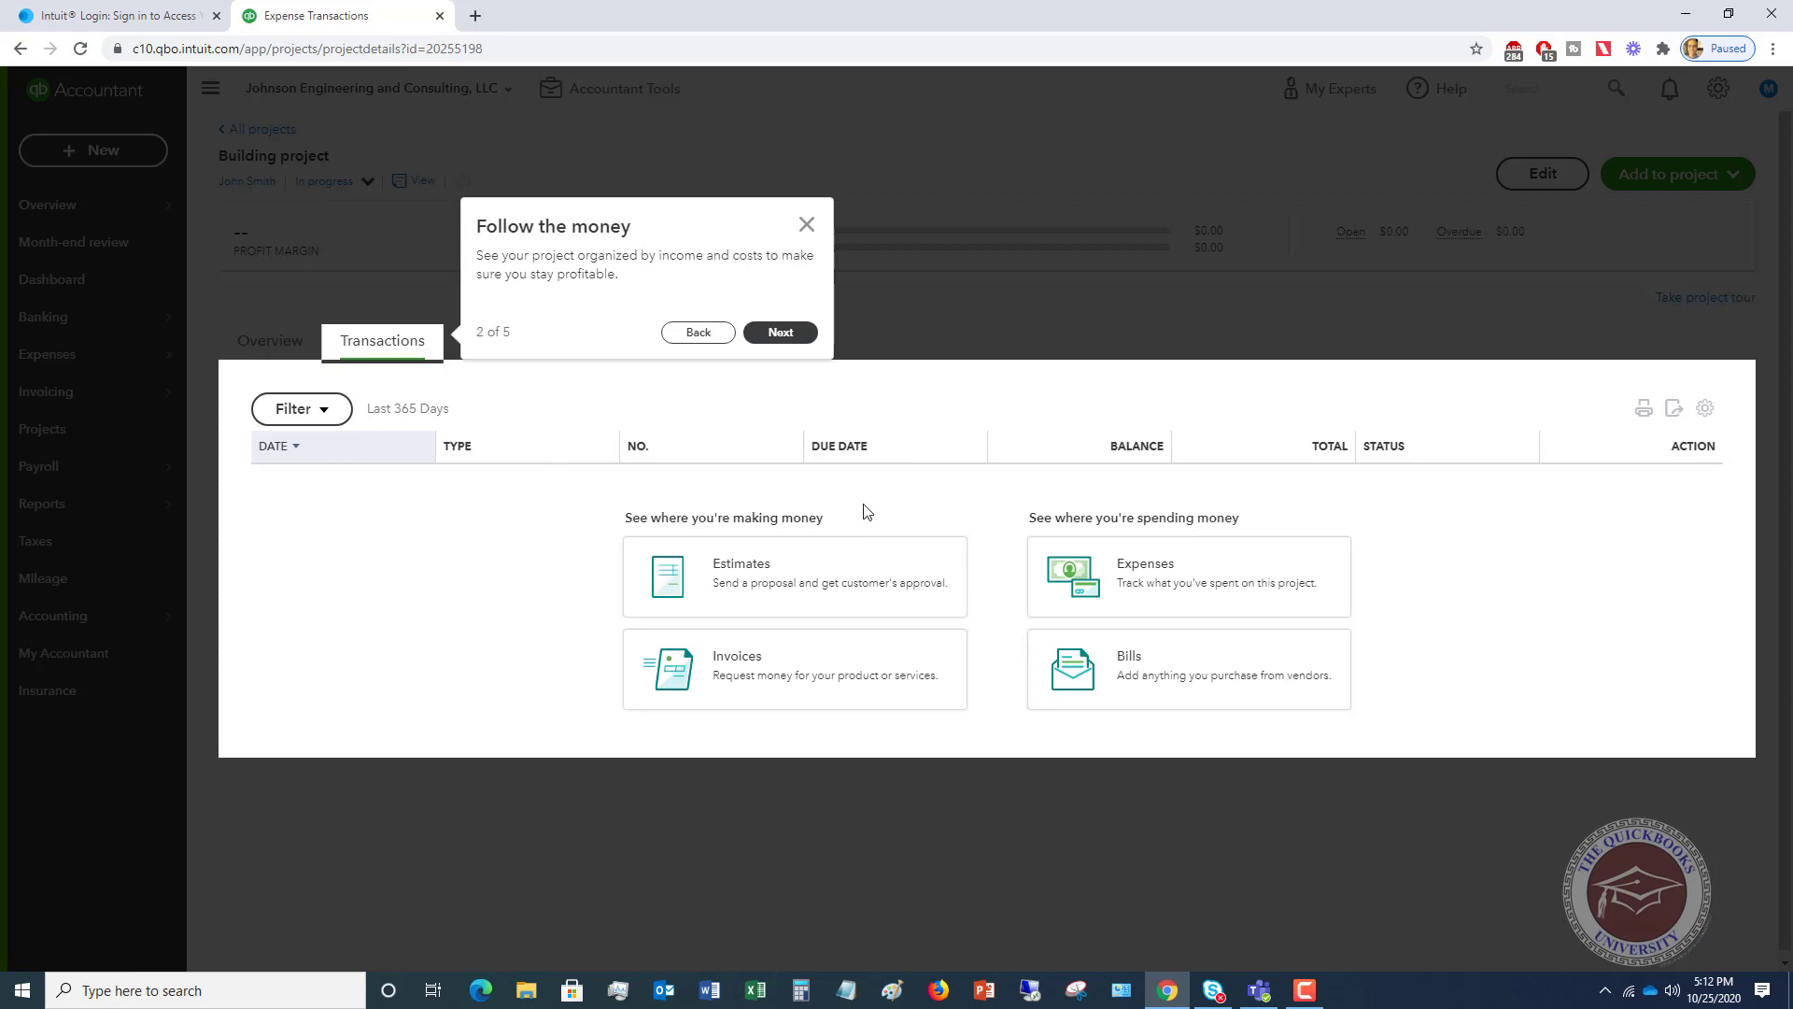
click(782, 336)
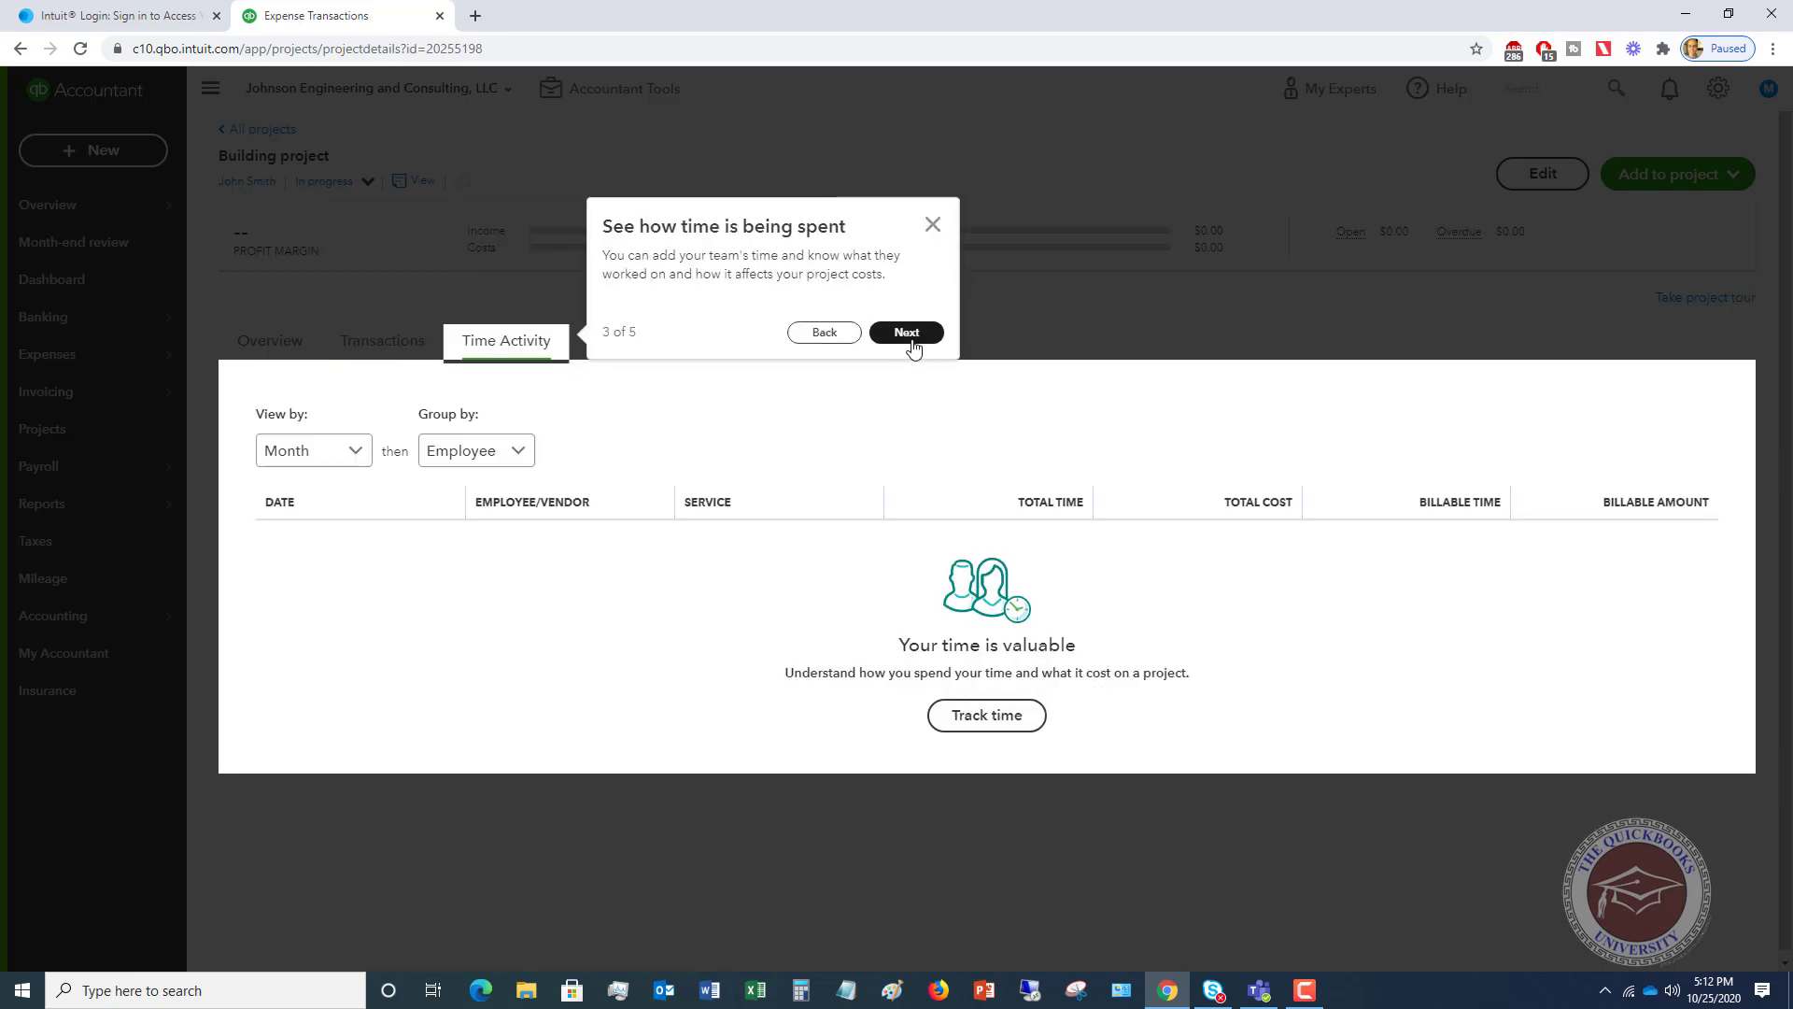
click(911, 338)
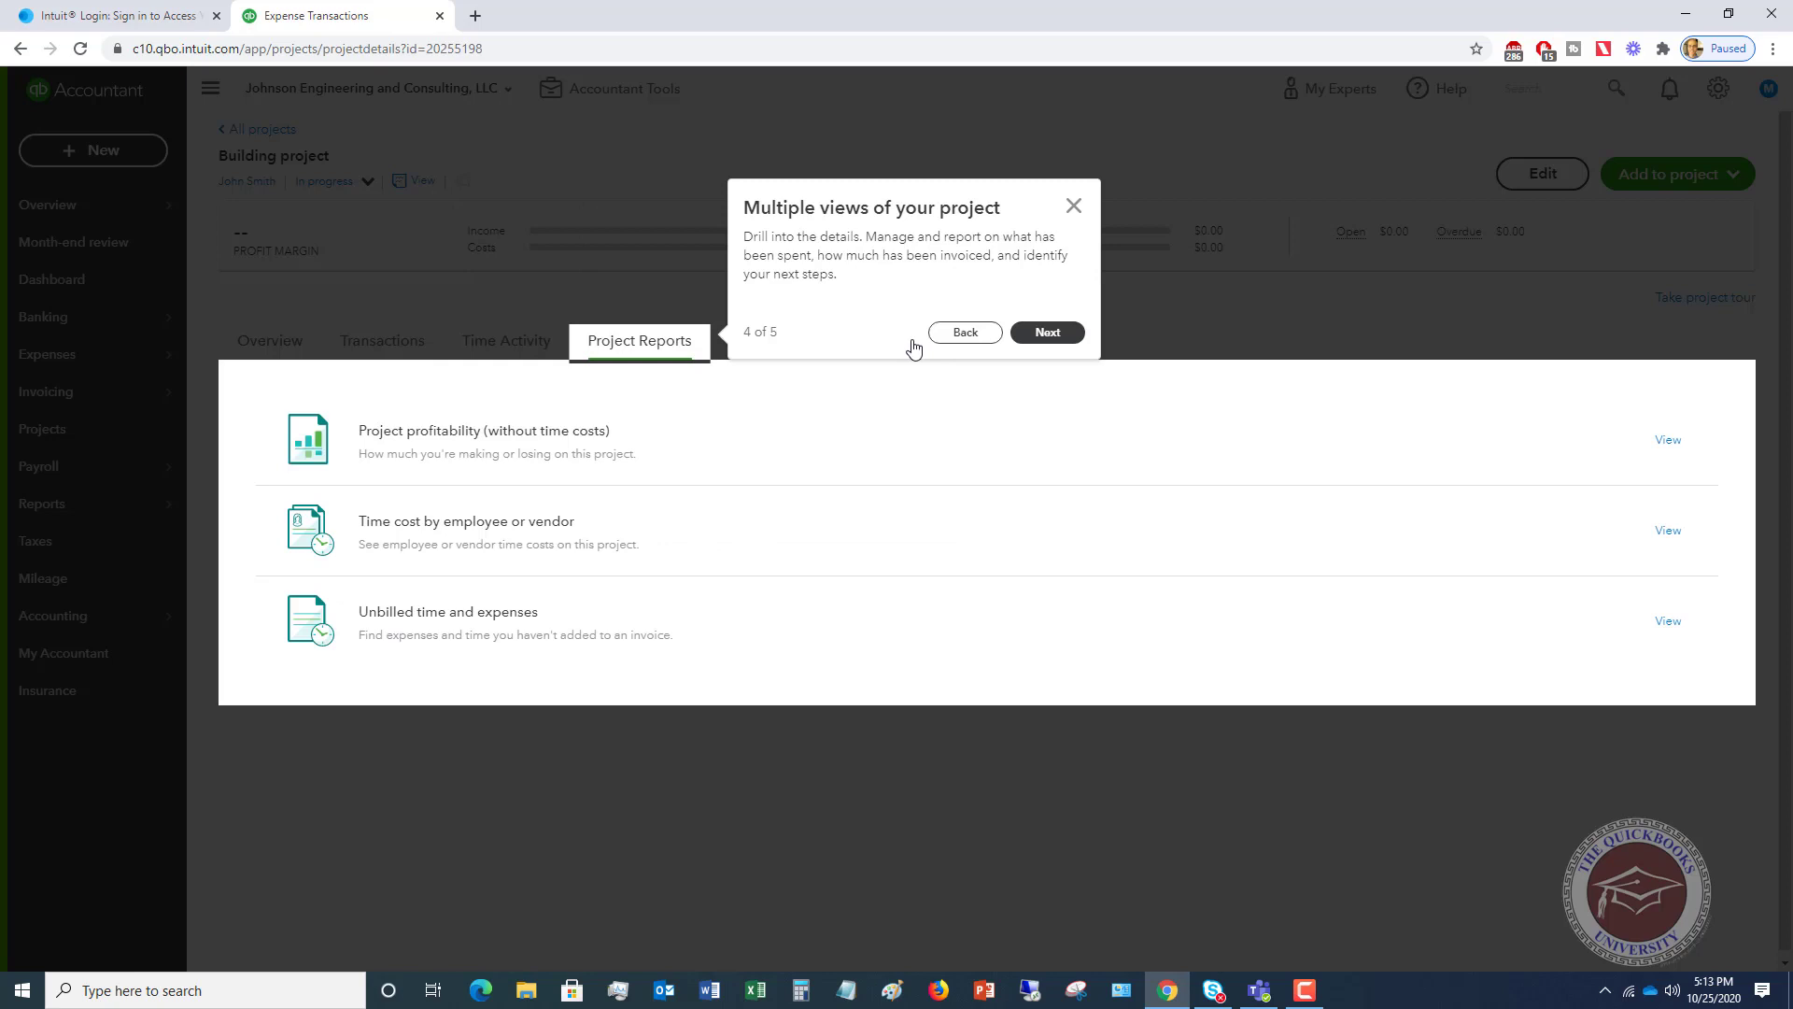
click(1048, 334)
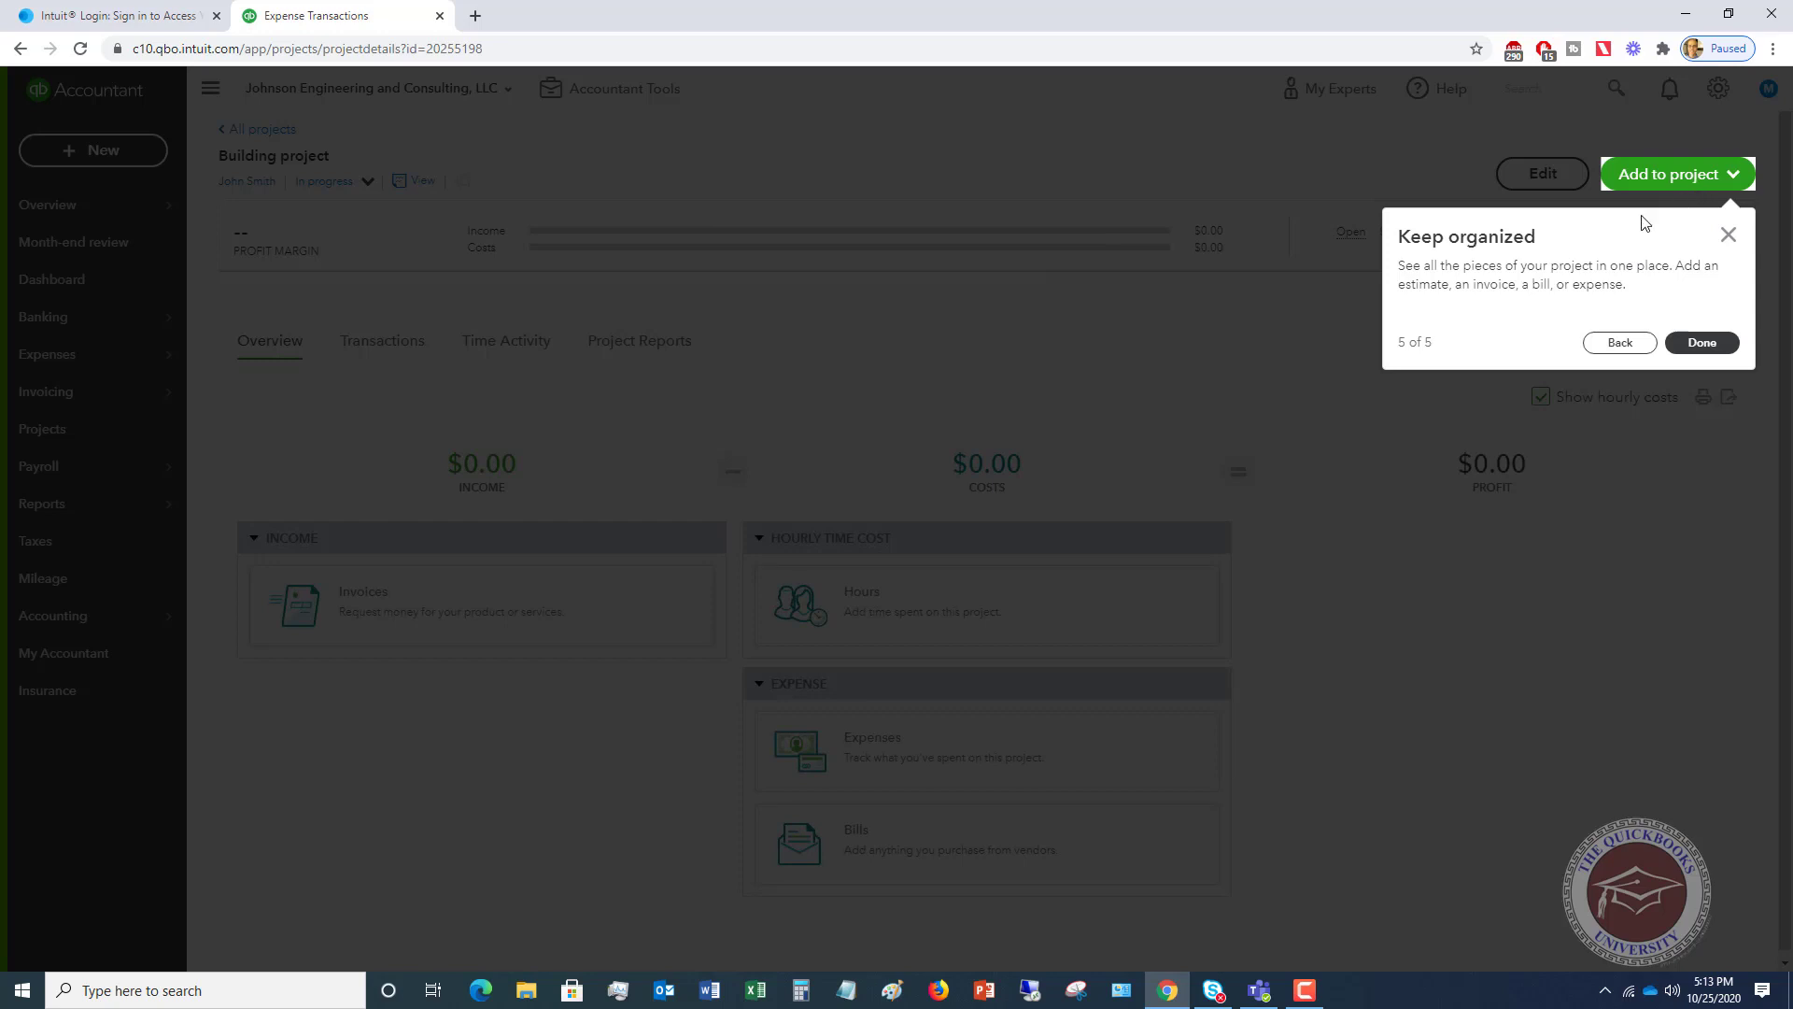
click(1702, 343)
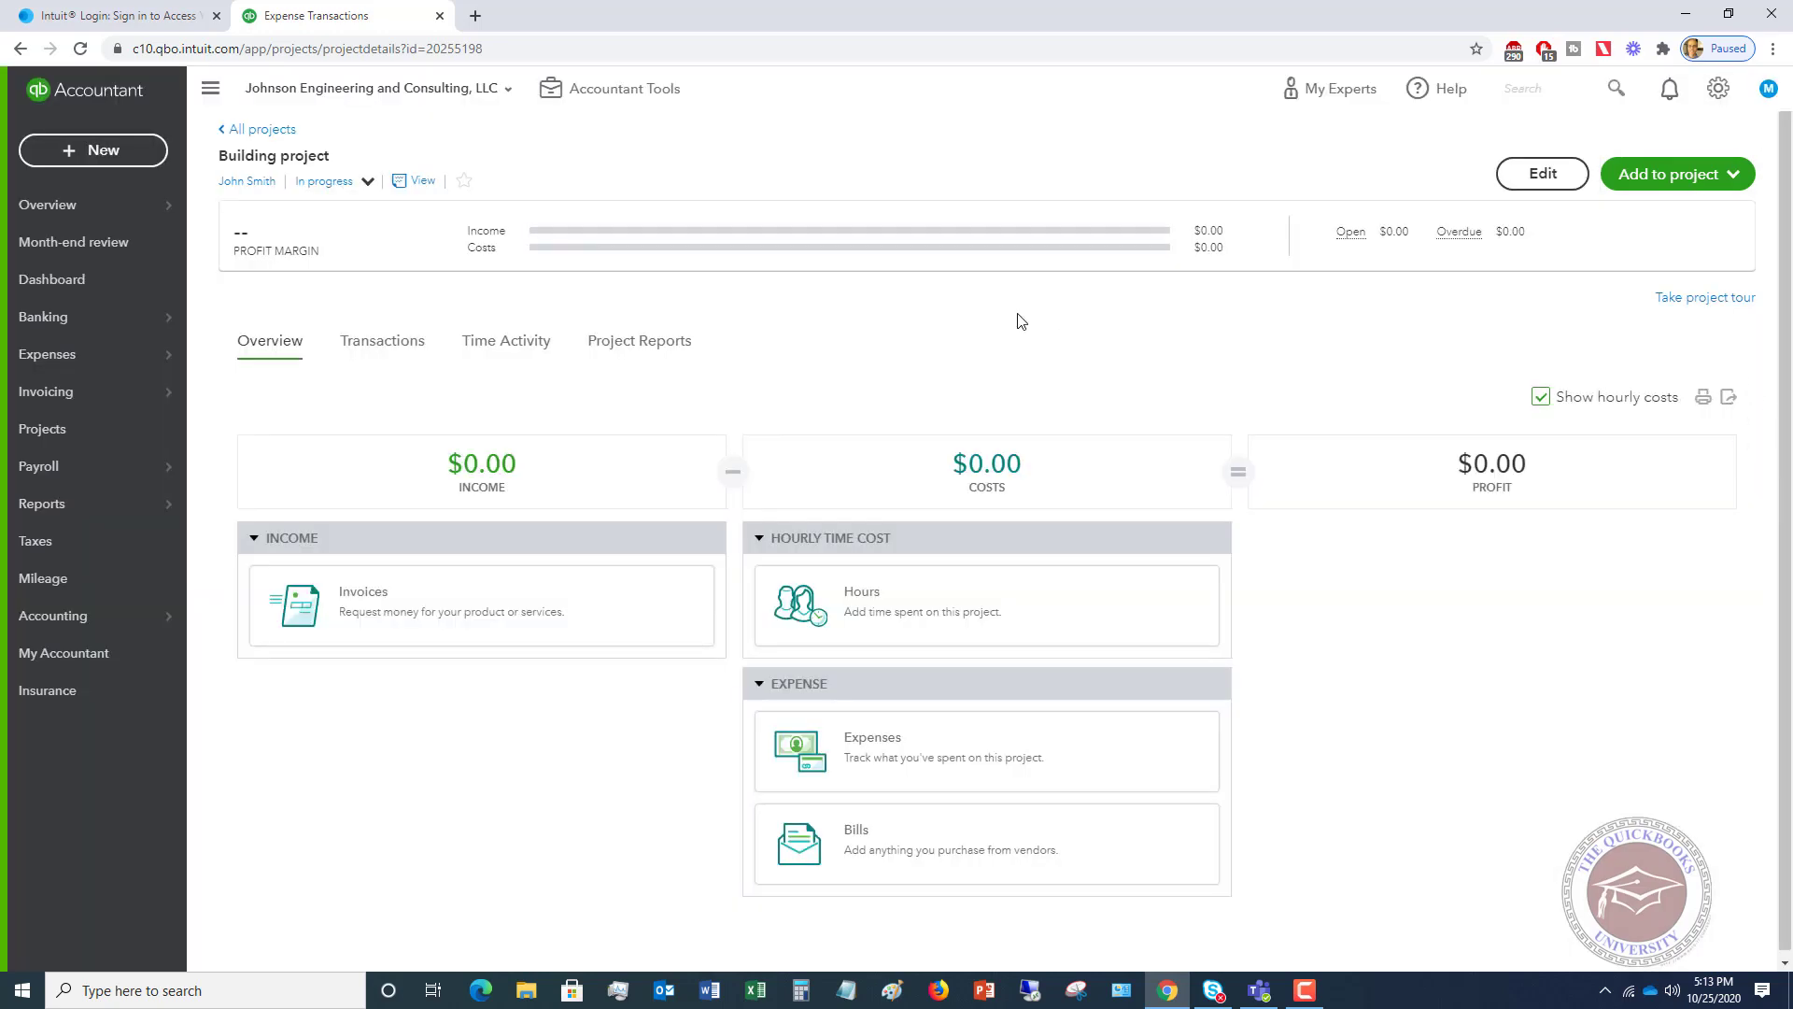
- Return to All projects, check Building project's actions, and open the new-transaction menu
click(260, 133)
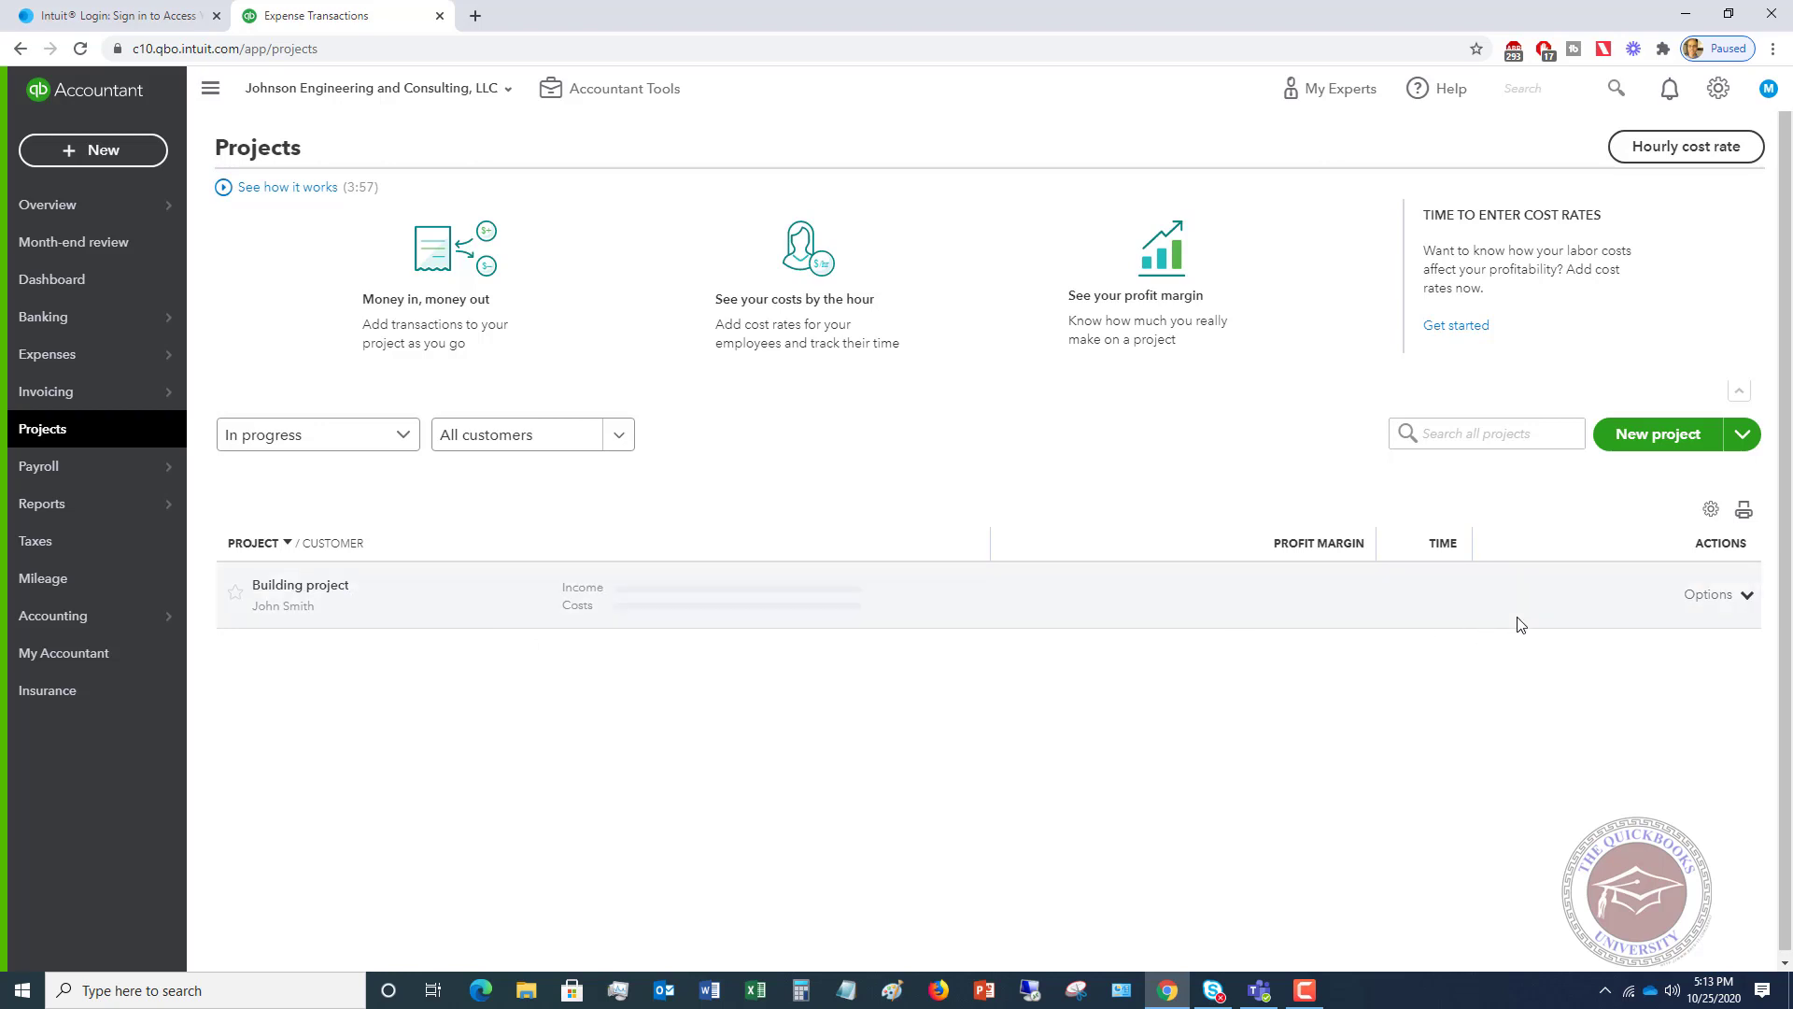
click(1746, 596)
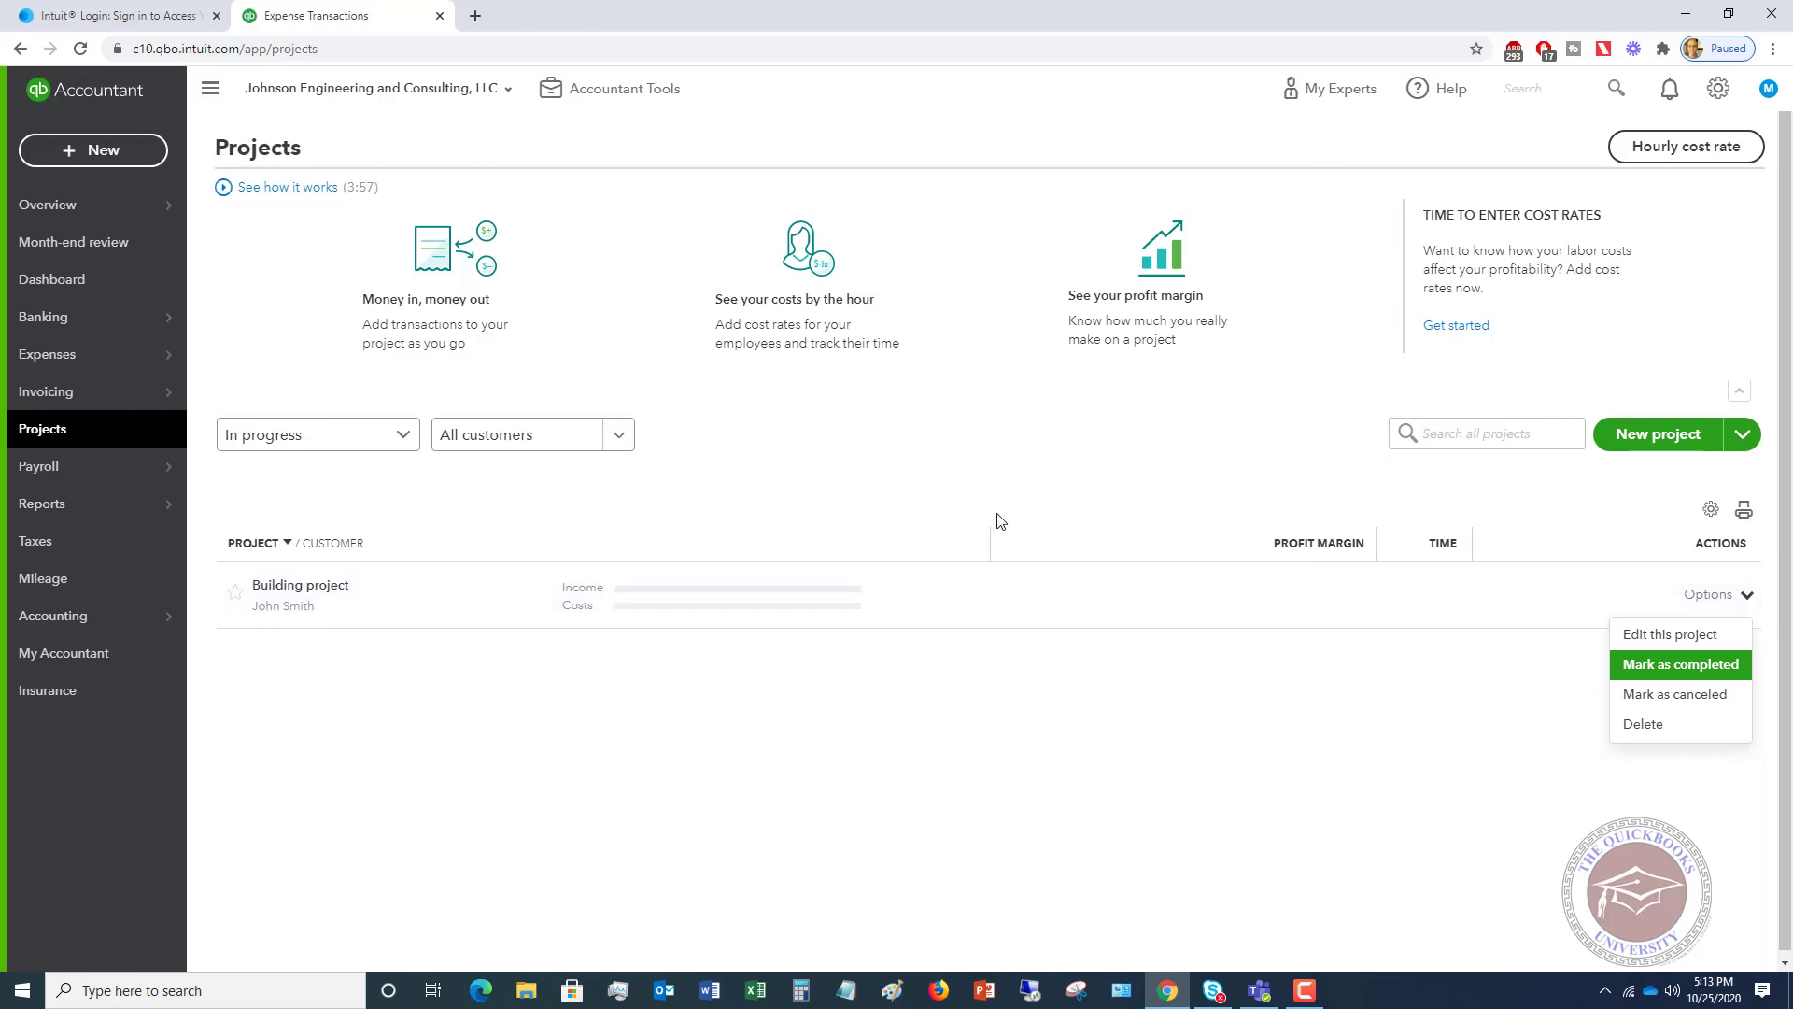
key(Escape)
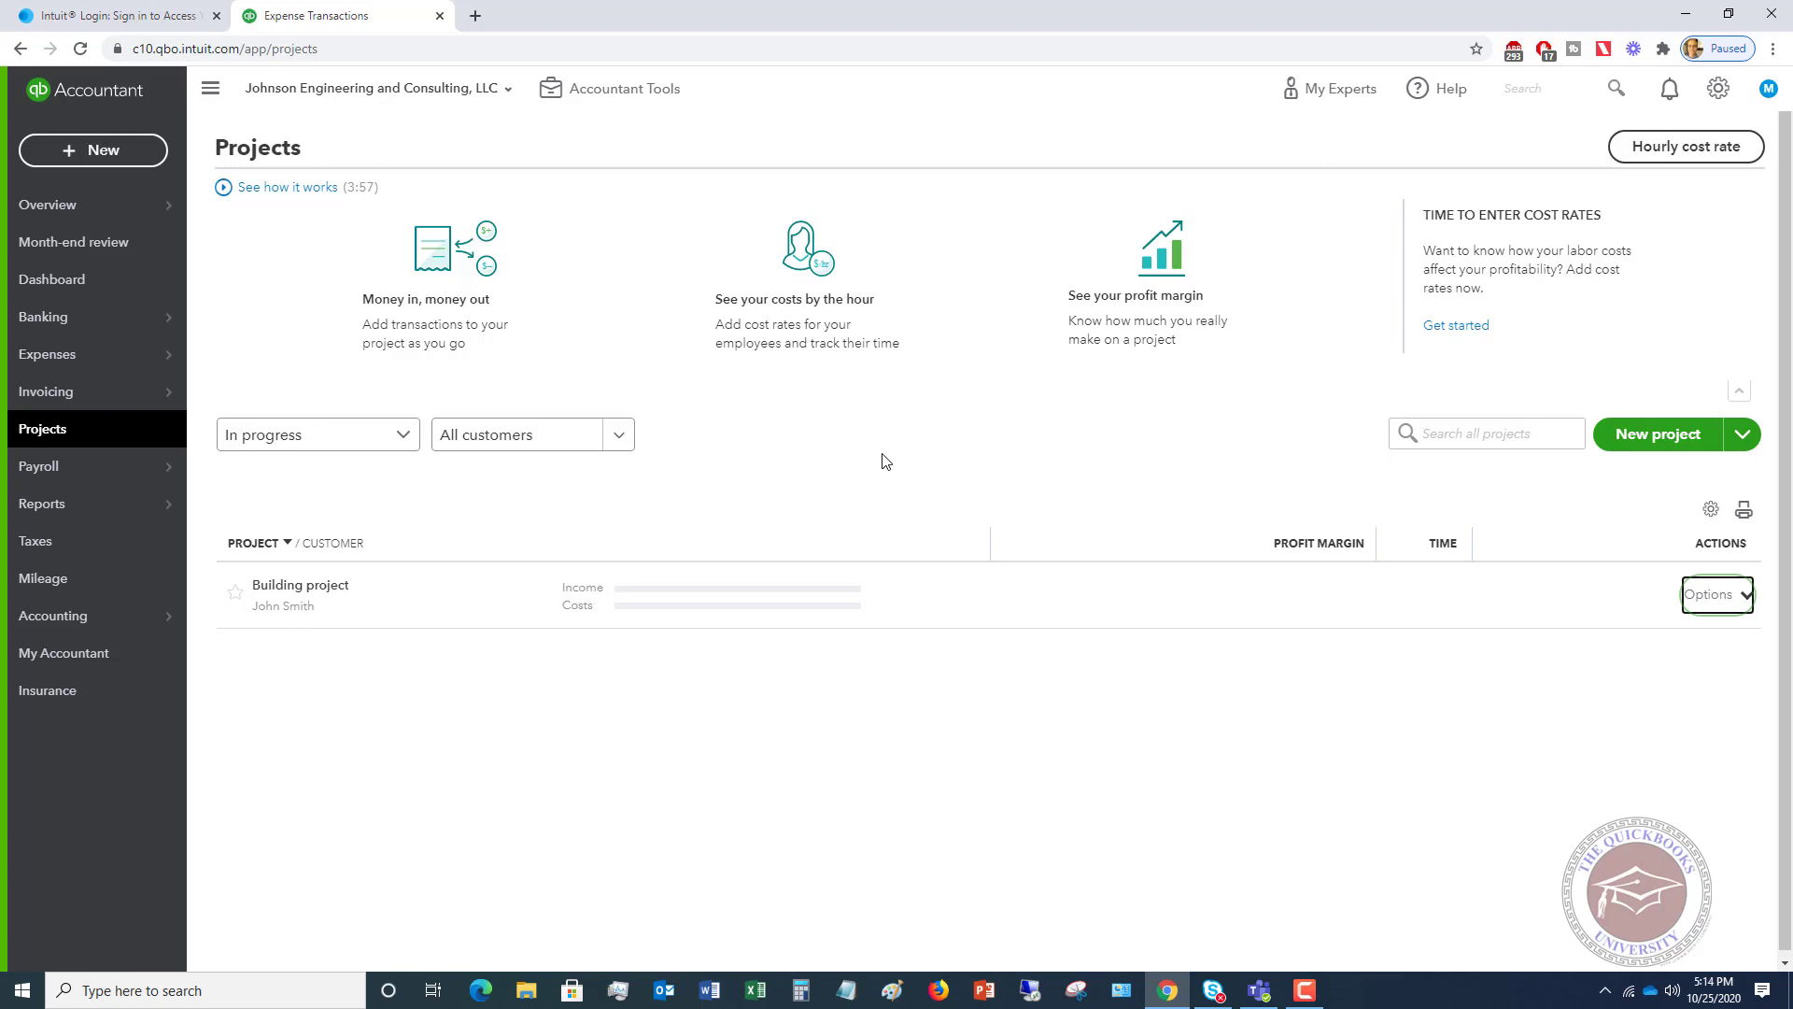
click(128, 161)
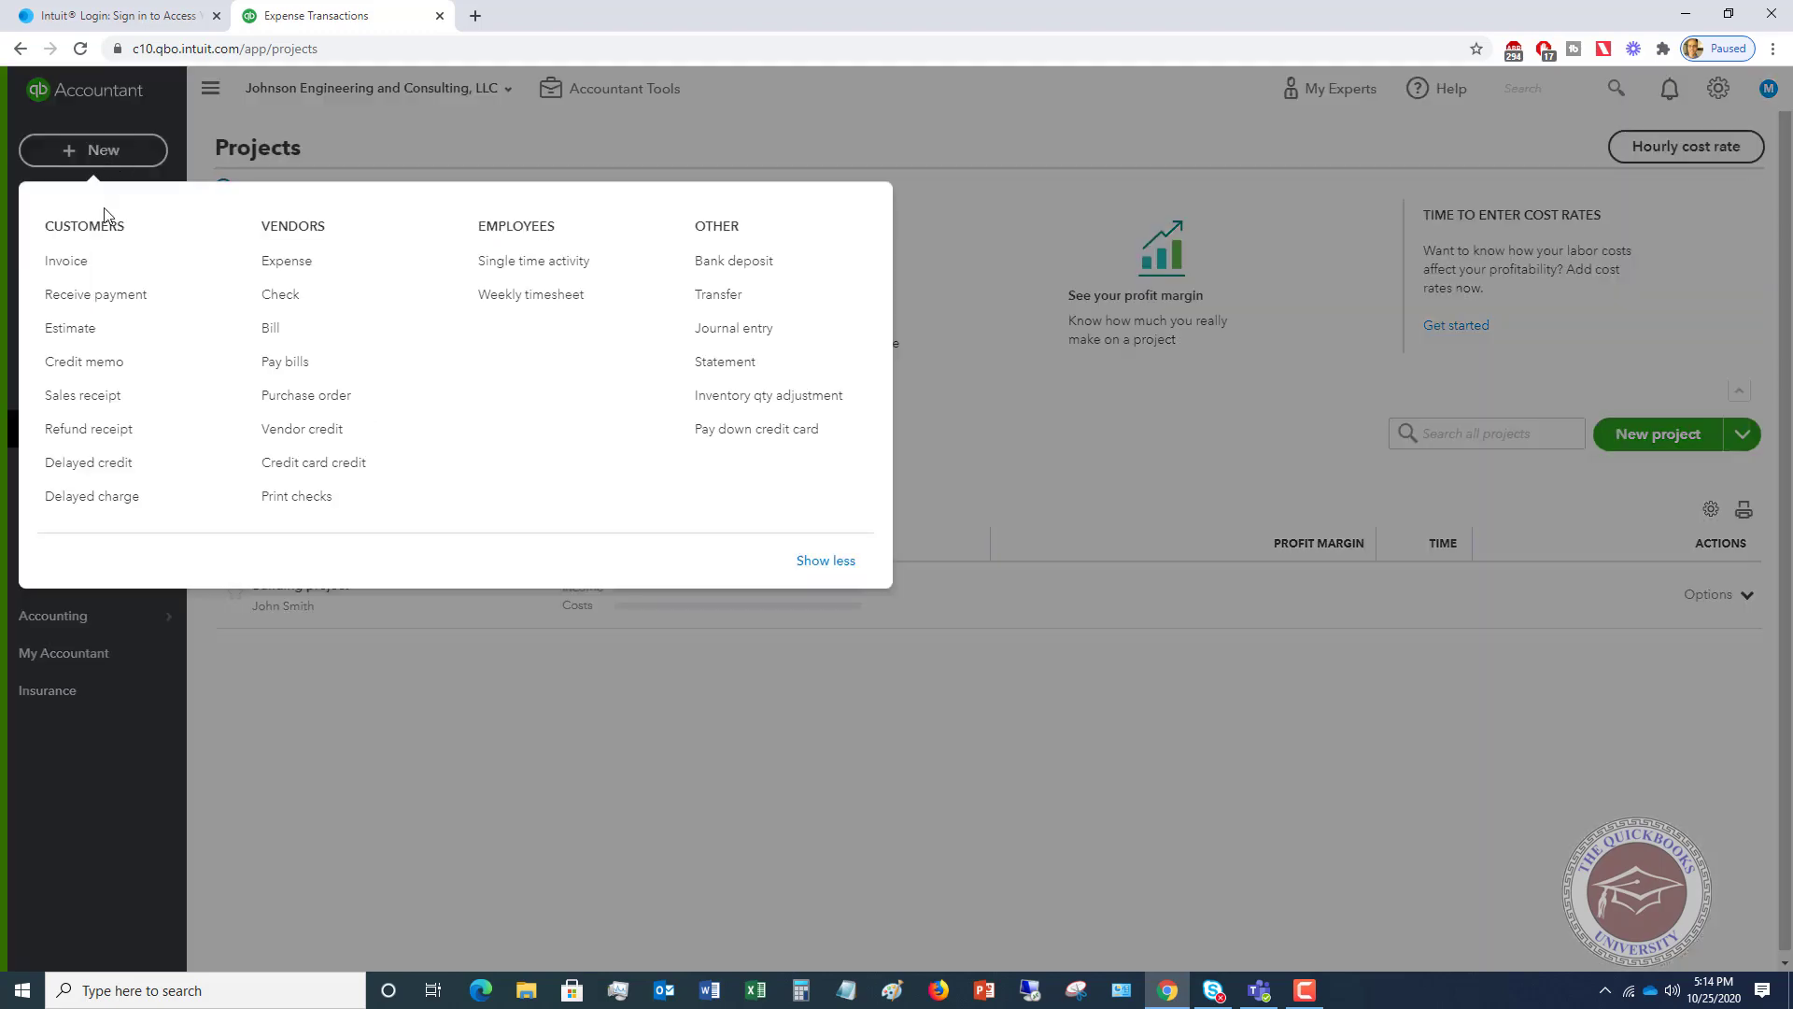
- Start invoice 1001 billed to the customer's Building project with Net 30 terms
click(66, 261)
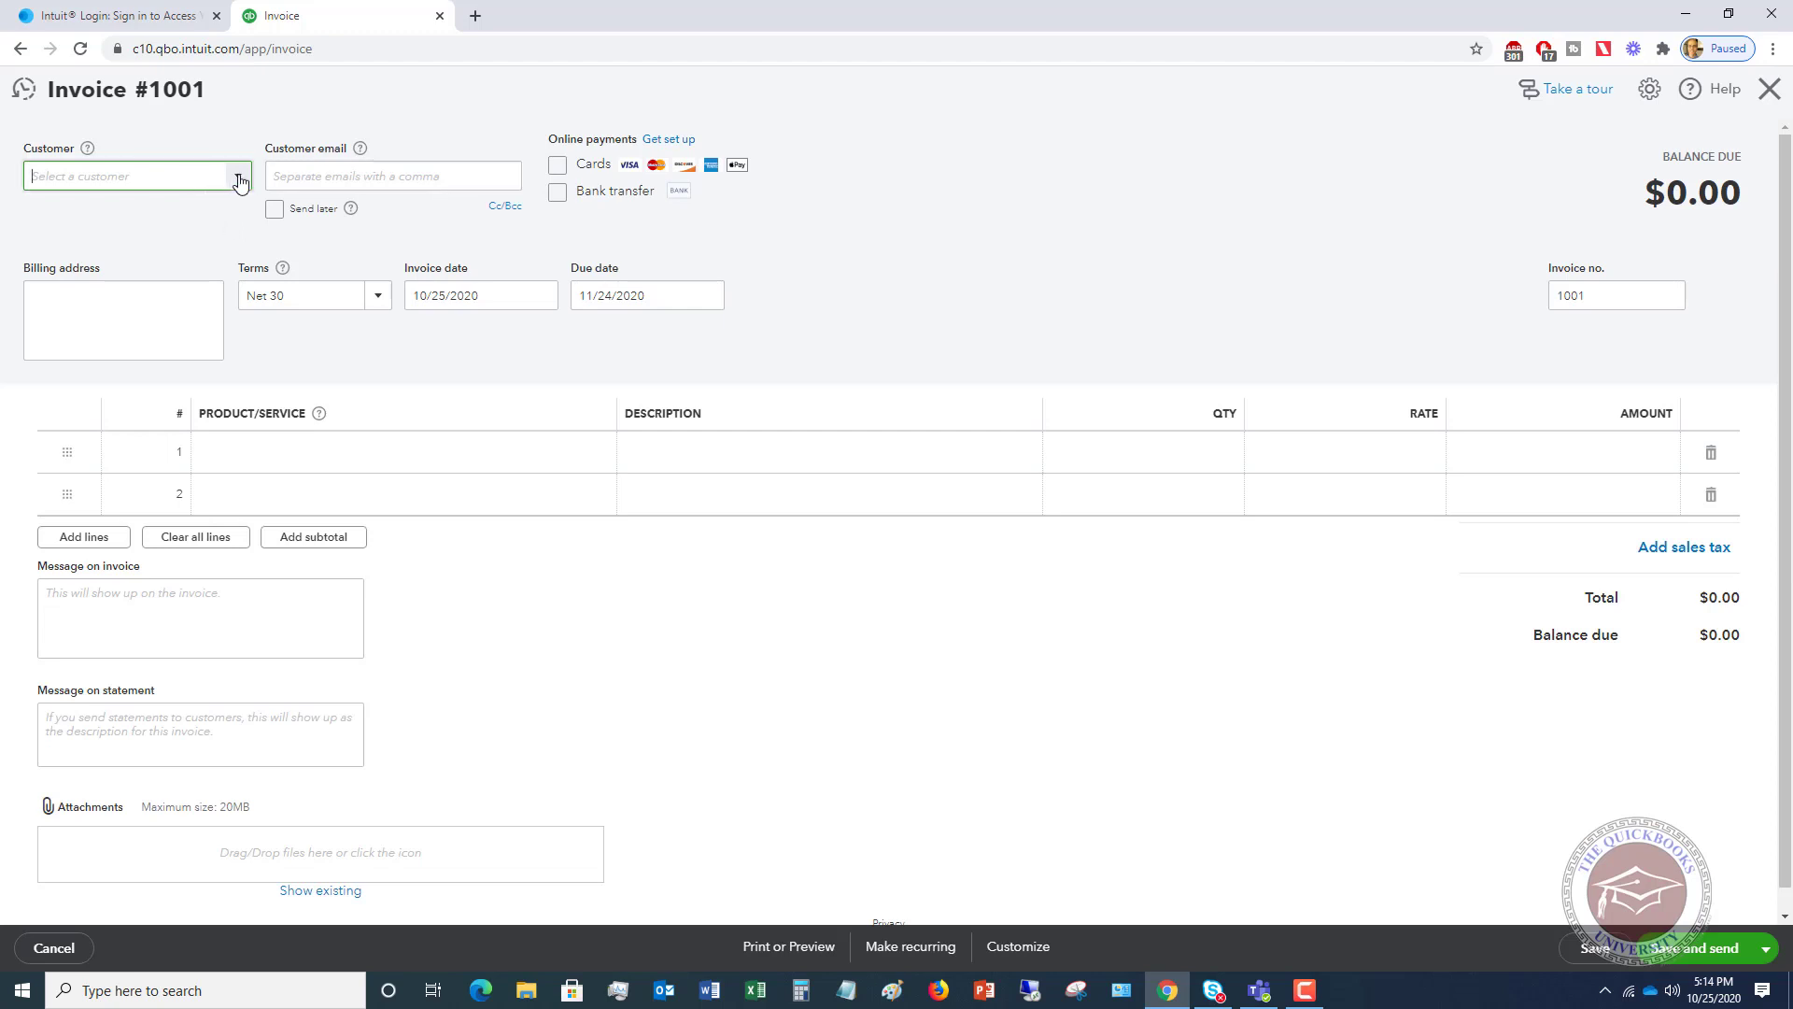
click(239, 178)
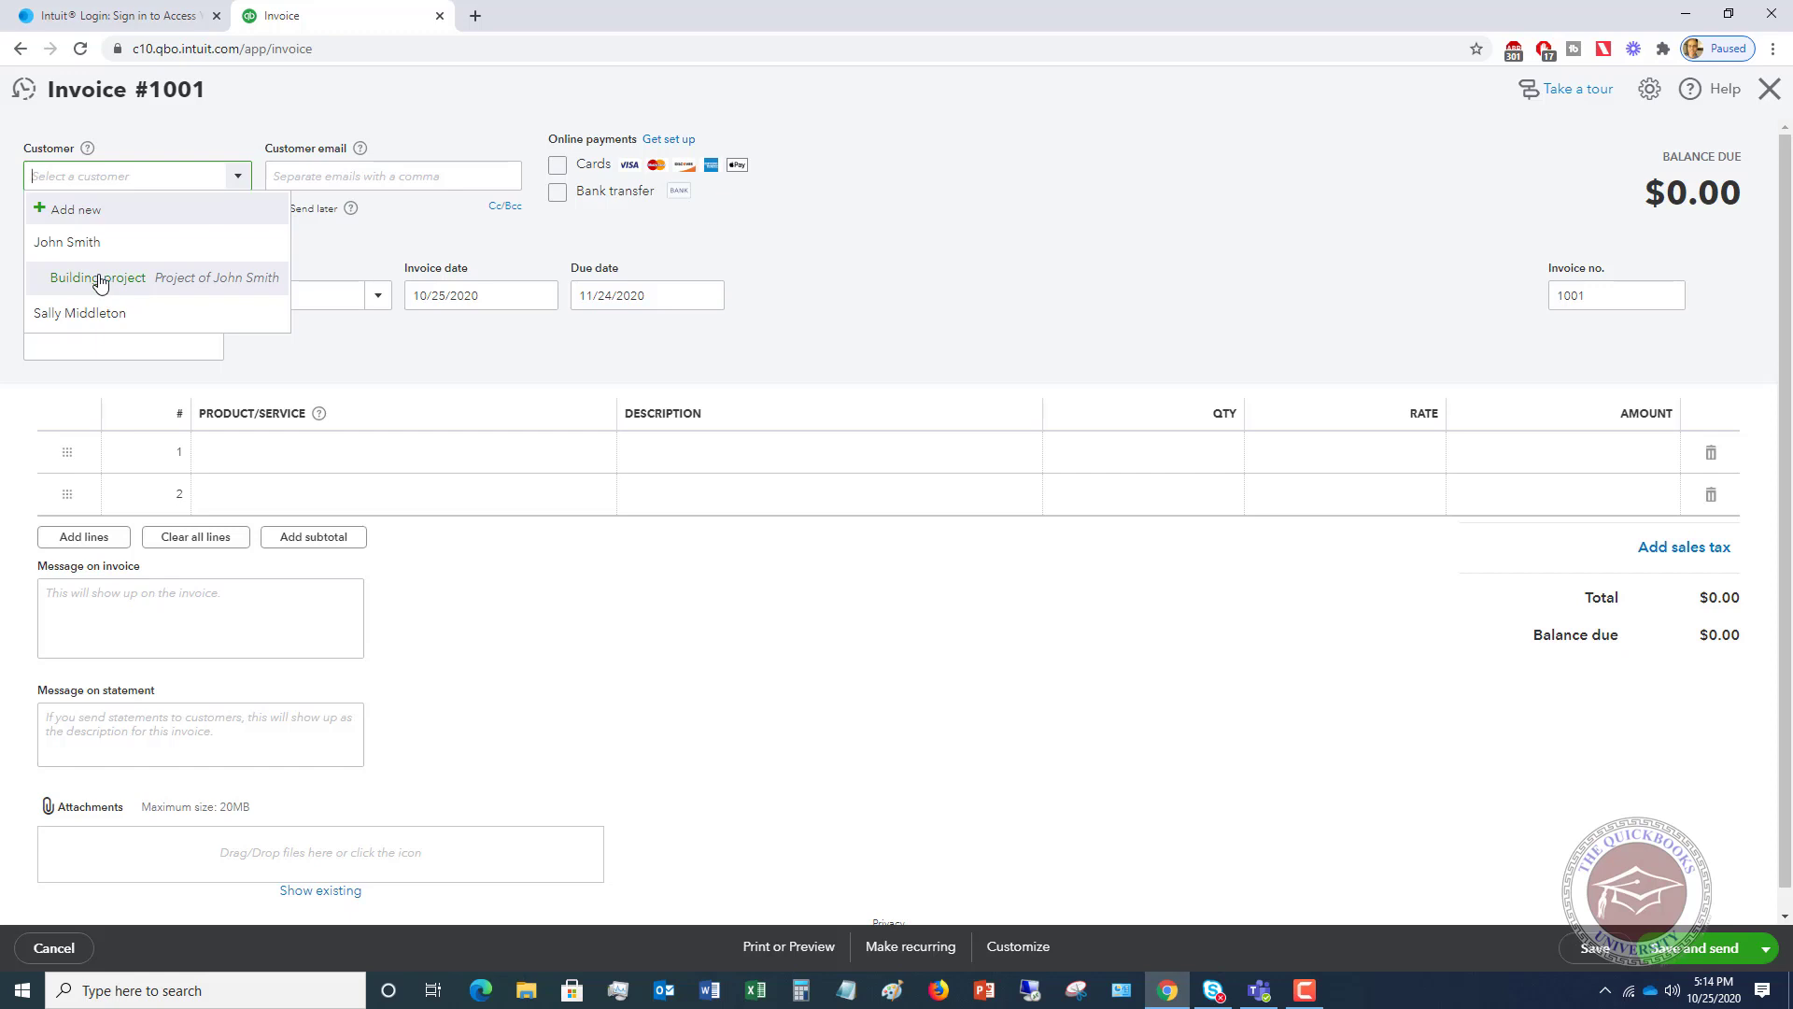
click(100, 281)
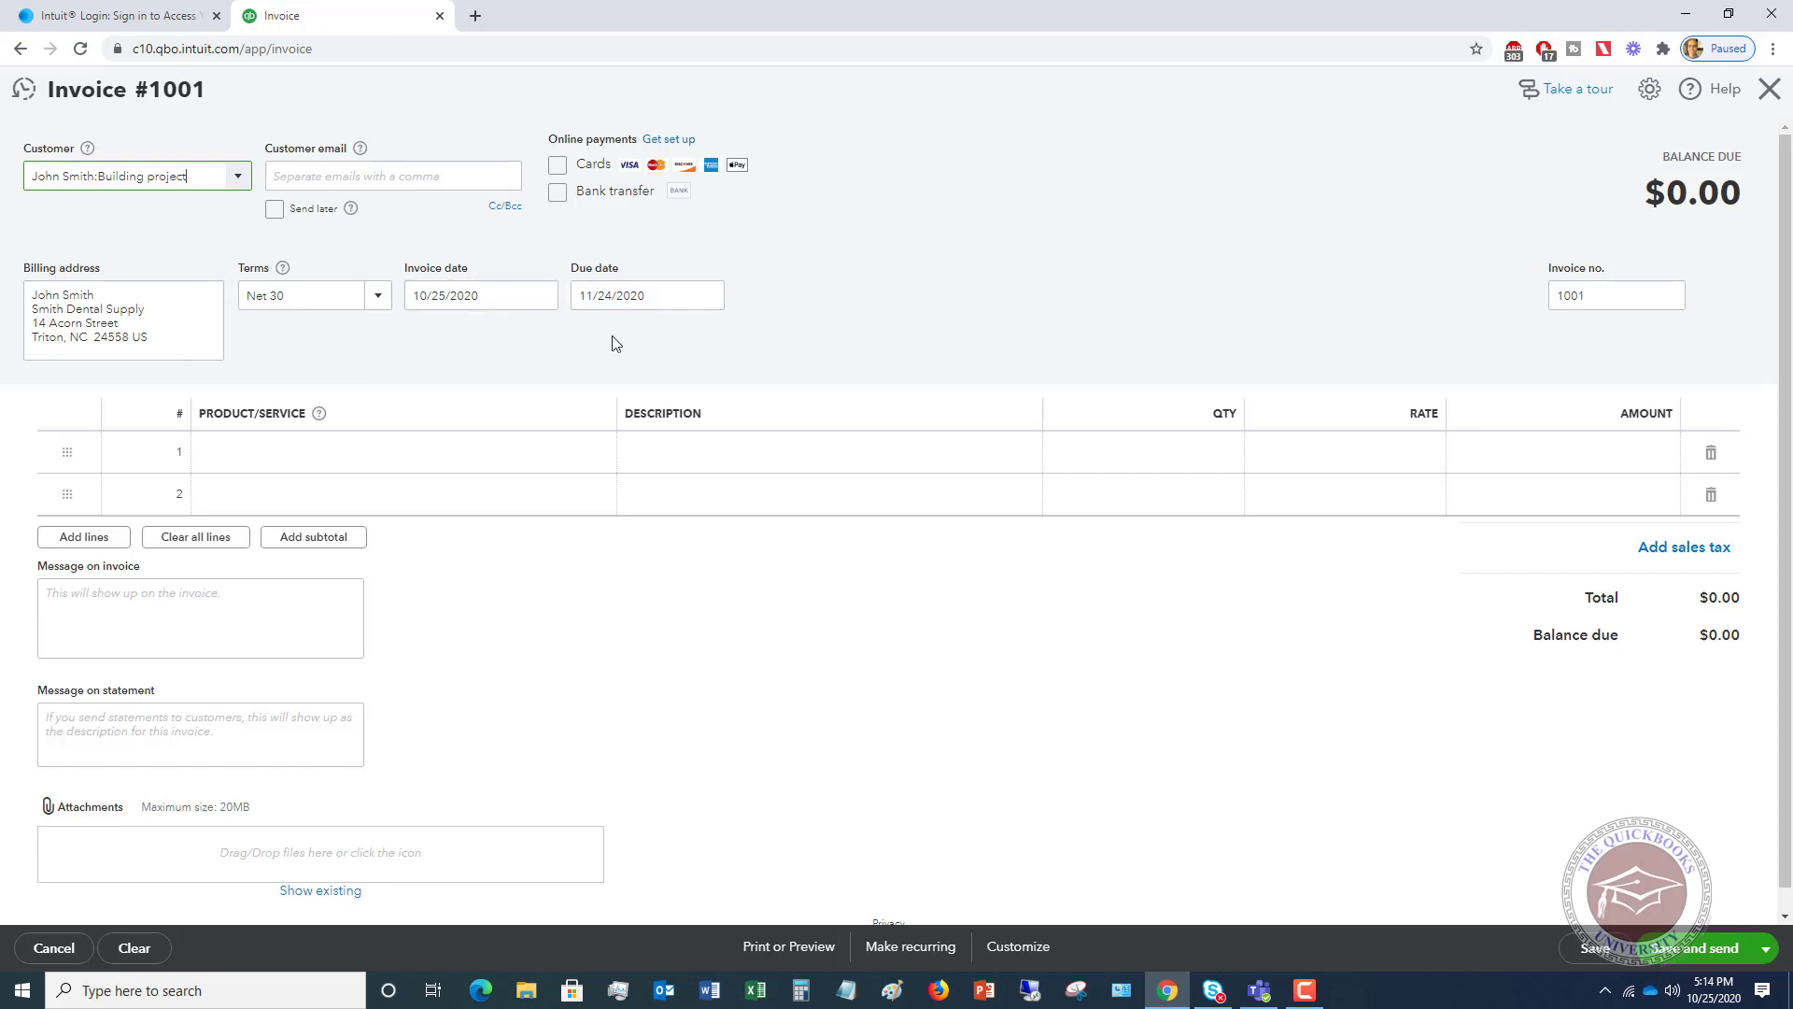
- Bill 10 hours of Drafting Services at 125 ($1,250) on line 1, then save and close
click(256, 452)
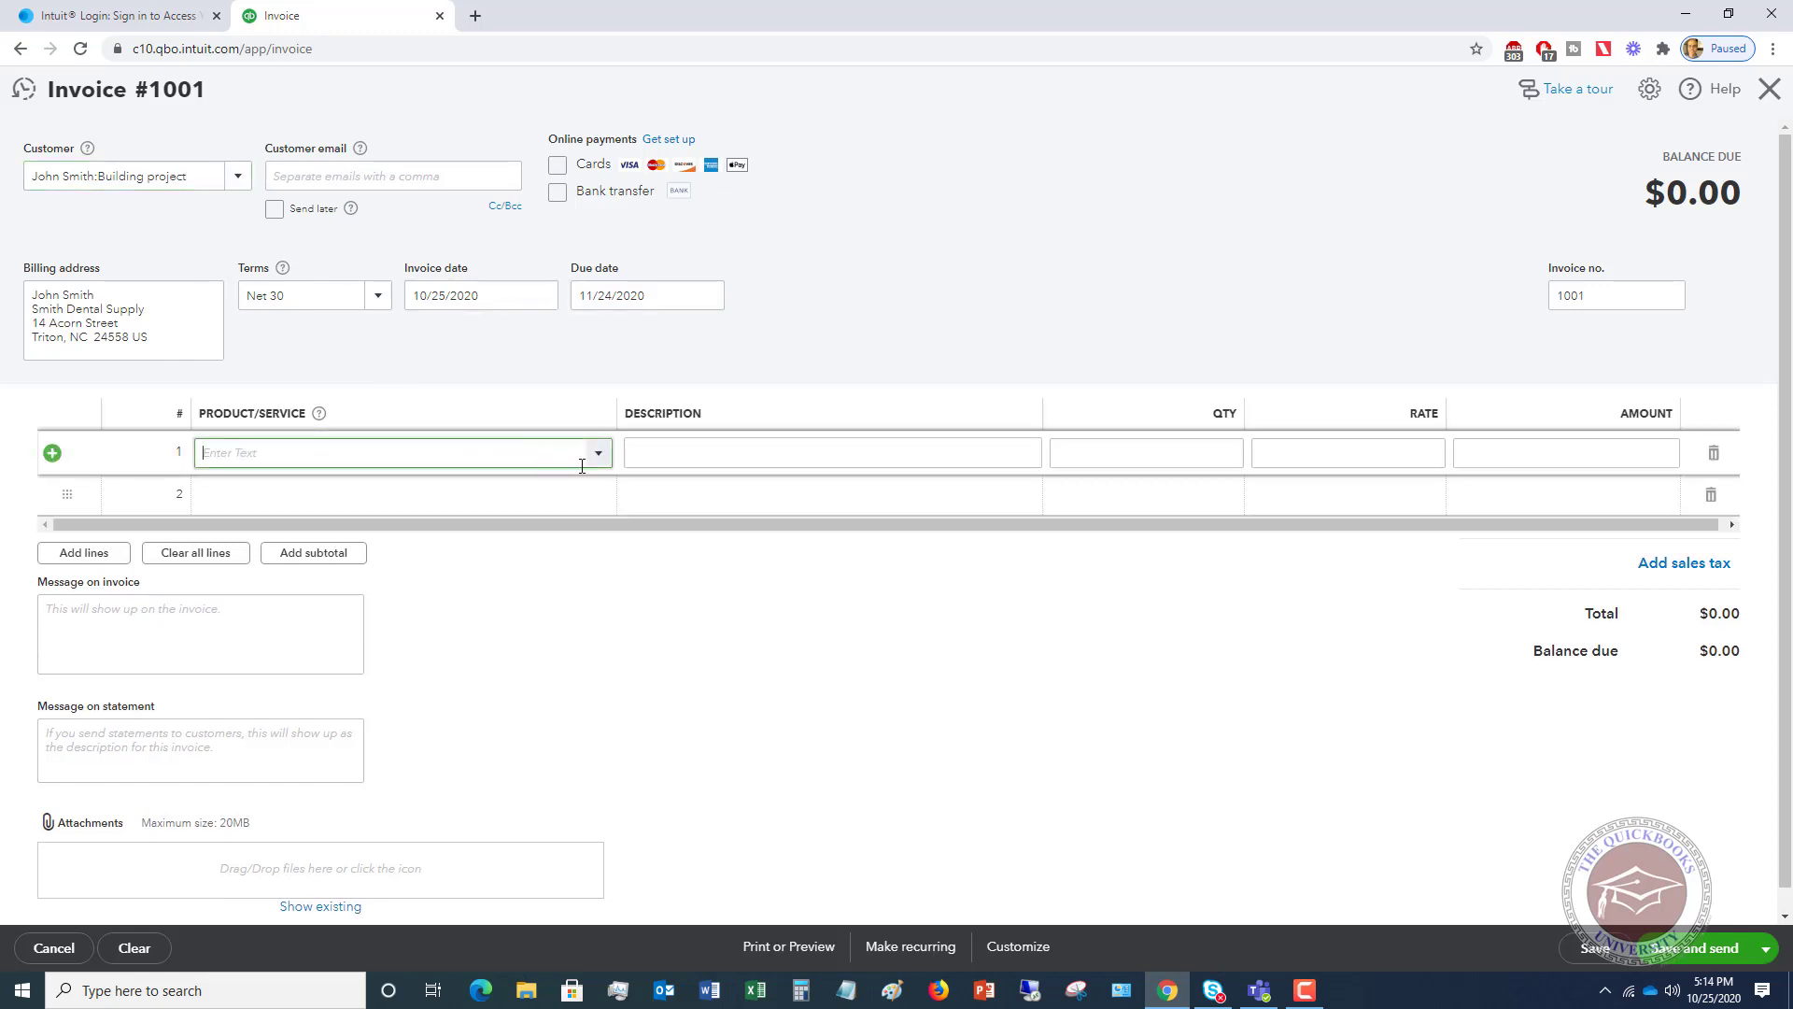
click(599, 454)
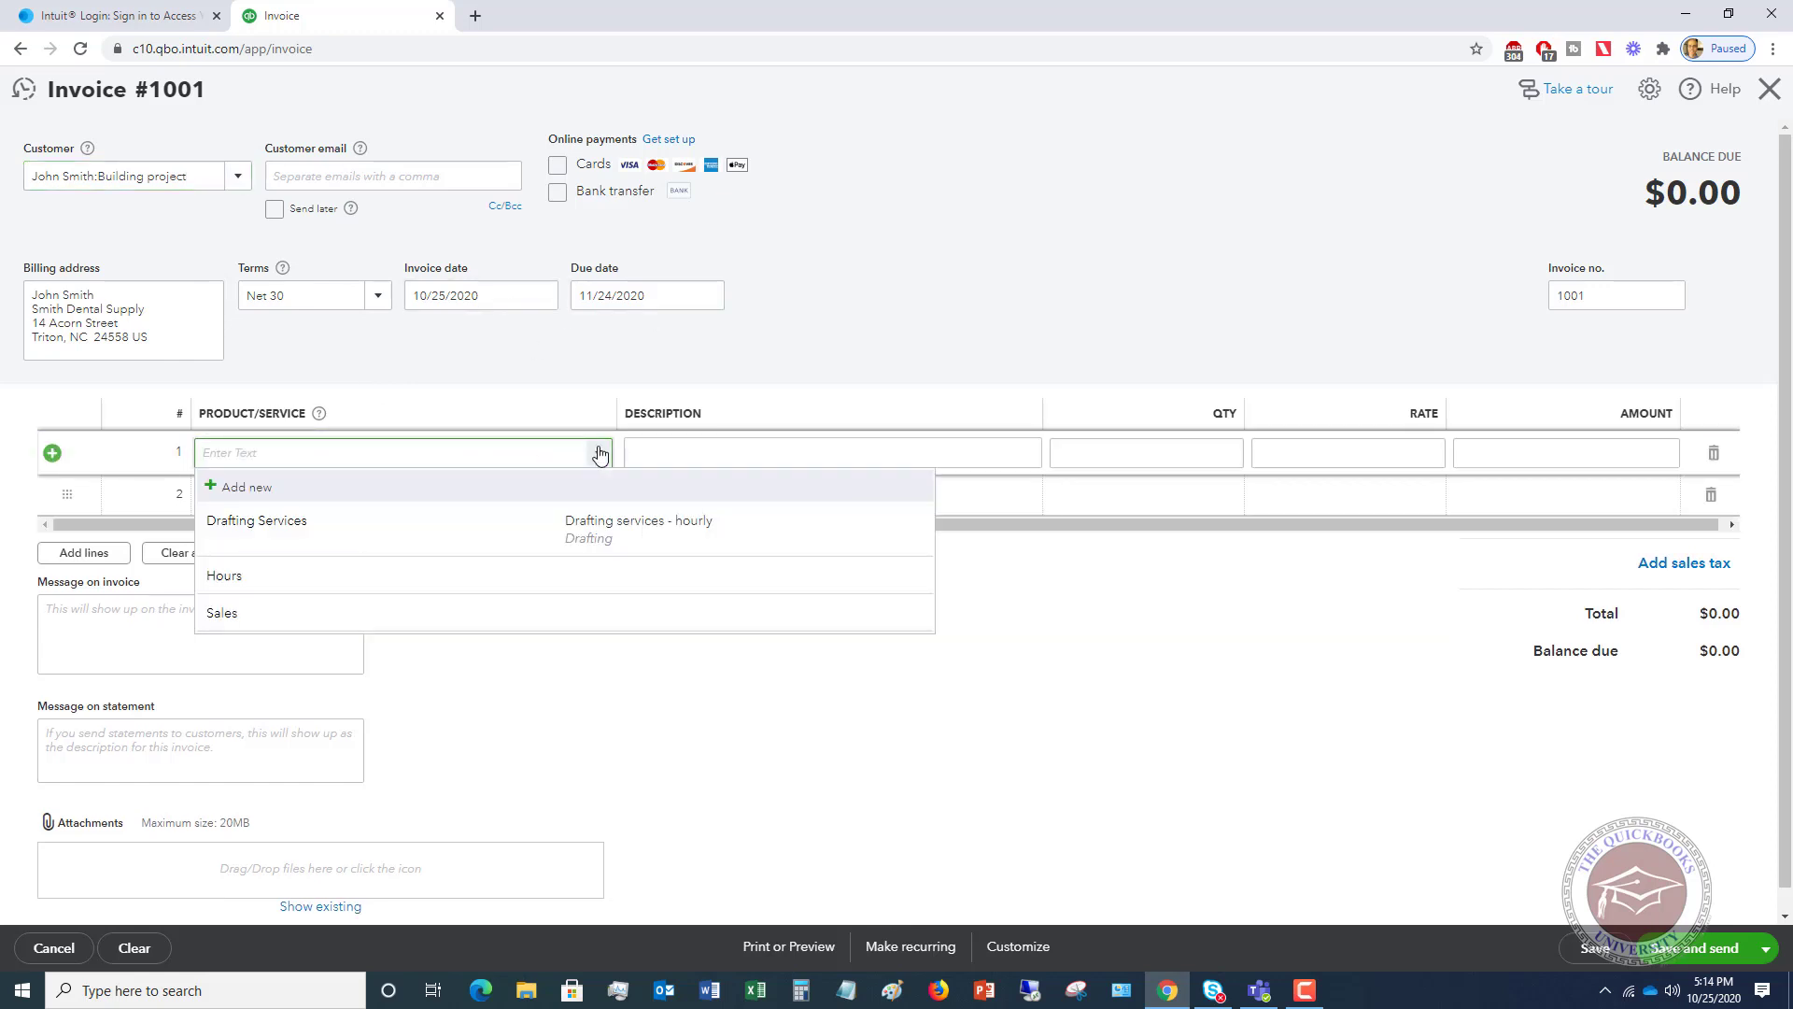
click(272, 525)
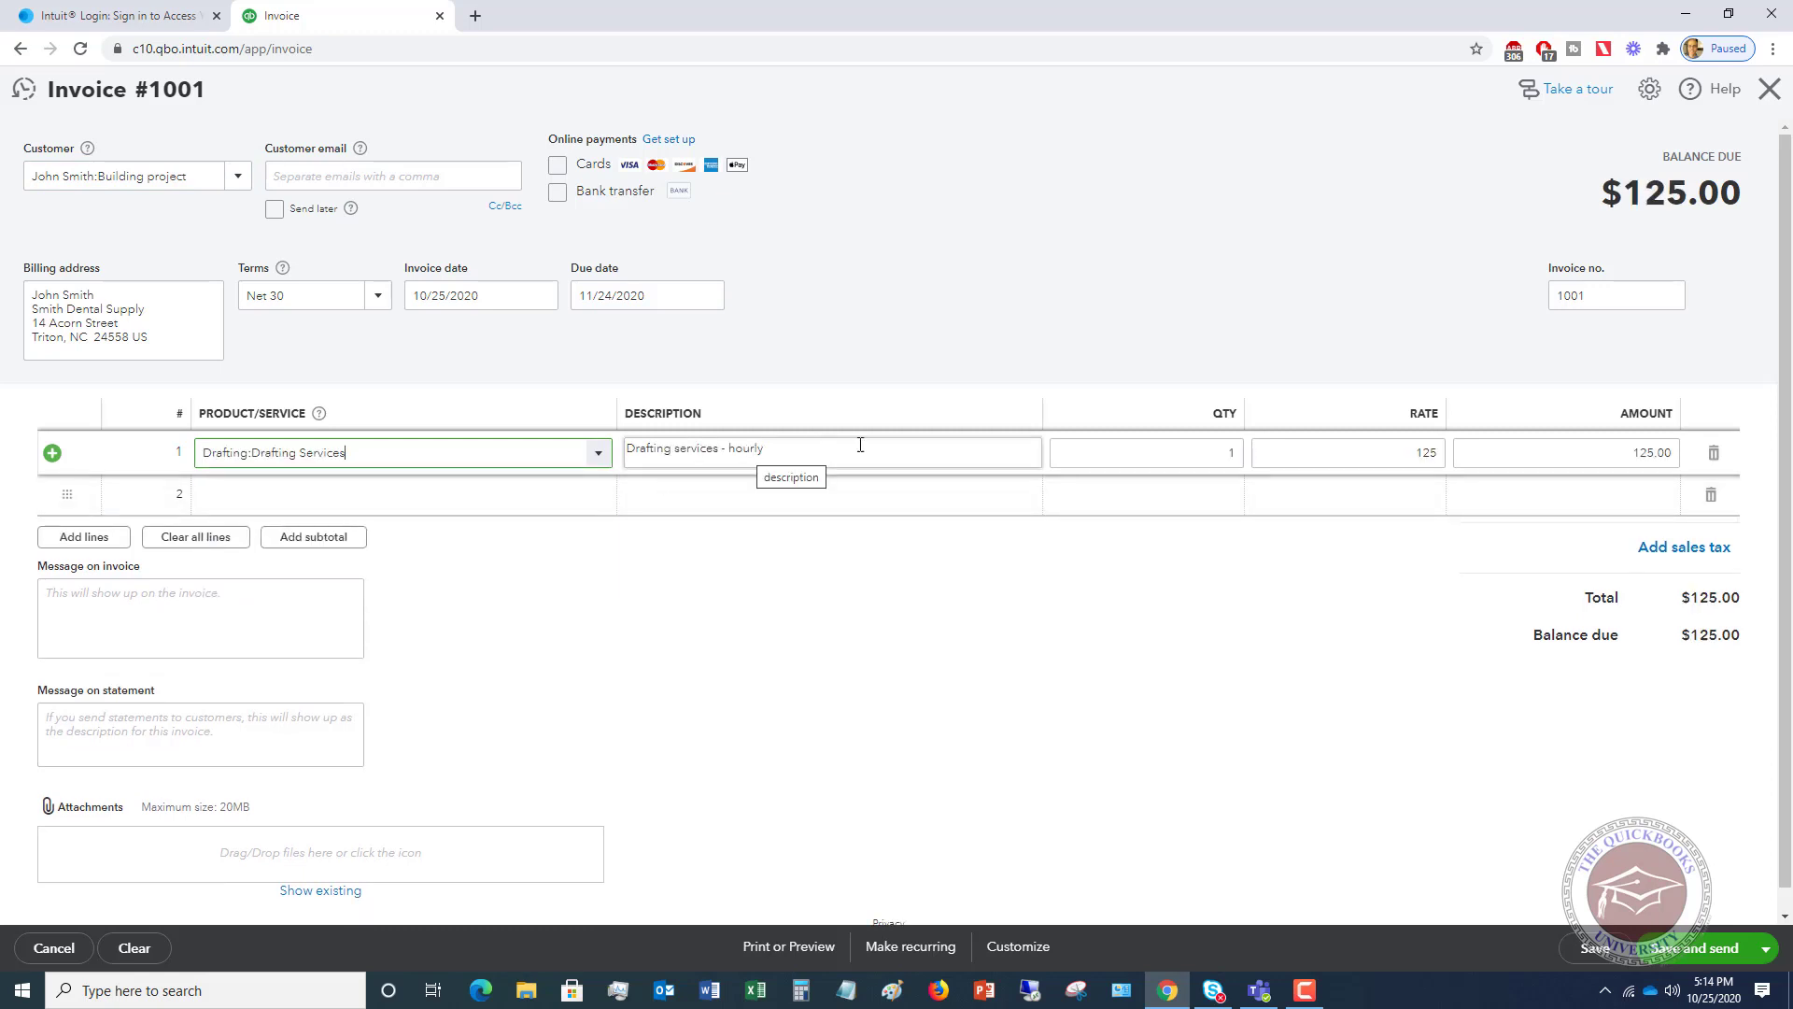
click(1214, 452)
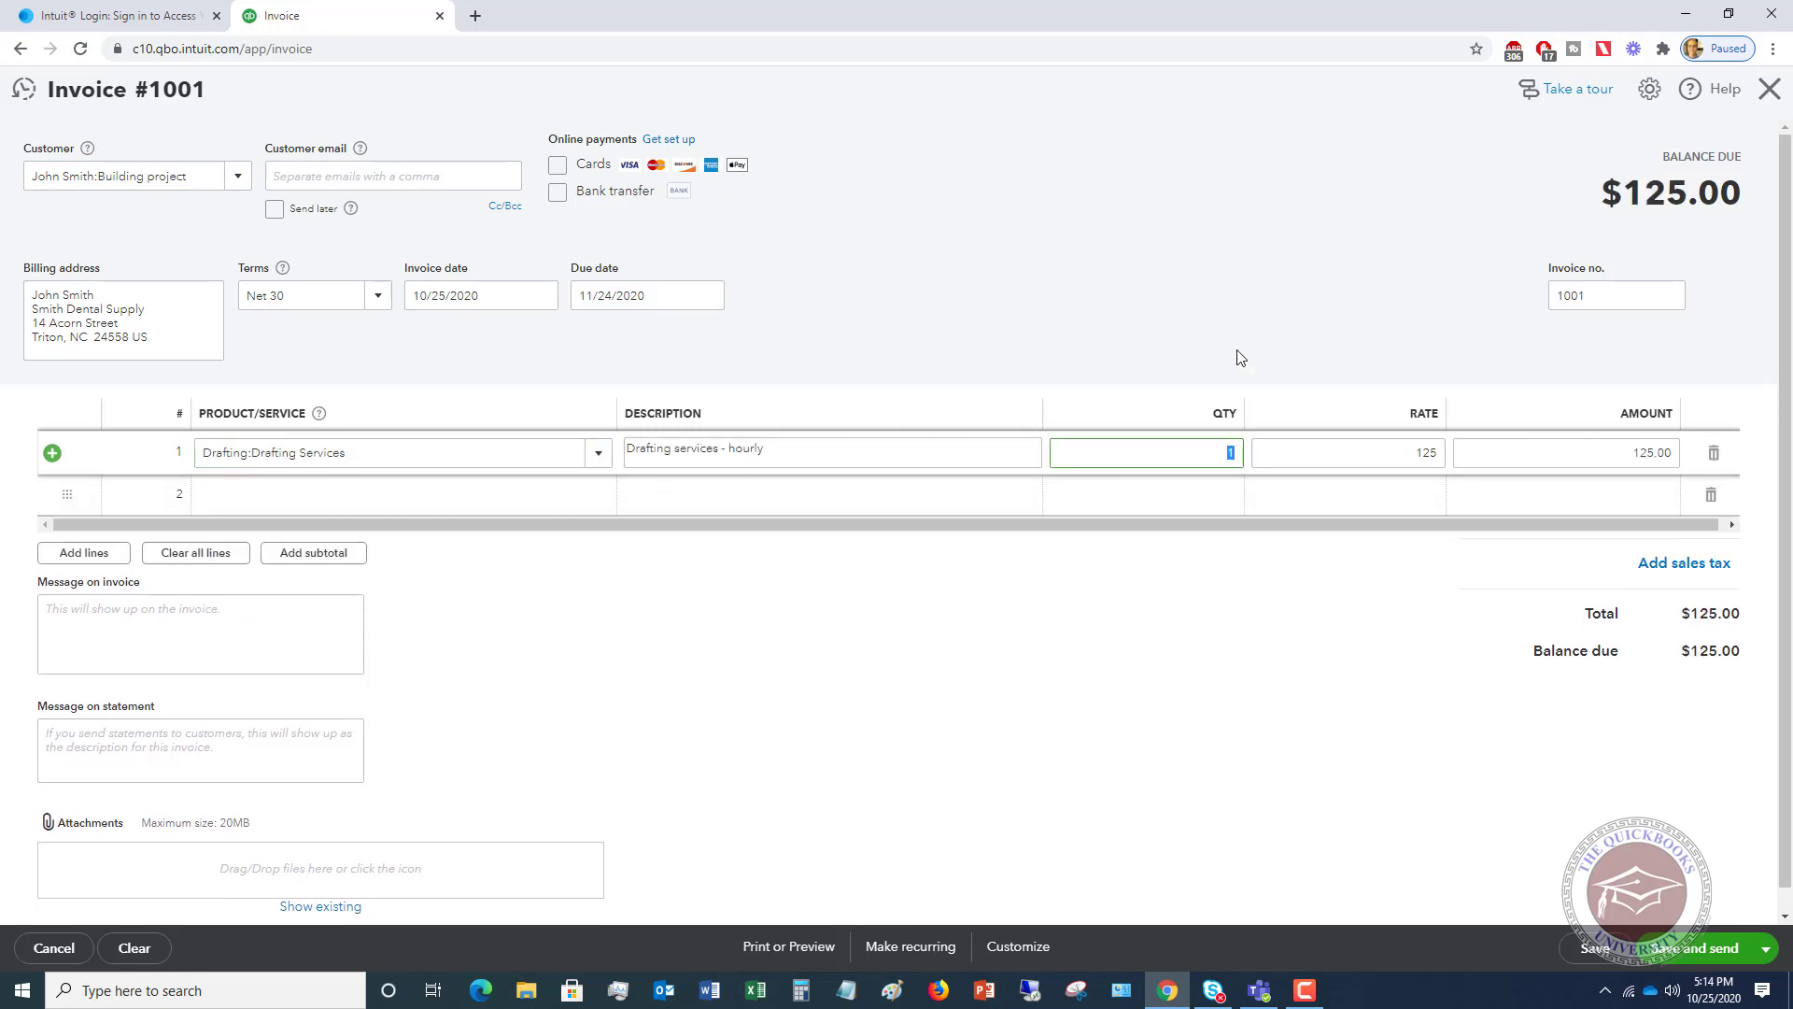
text(10)
key(Tab)
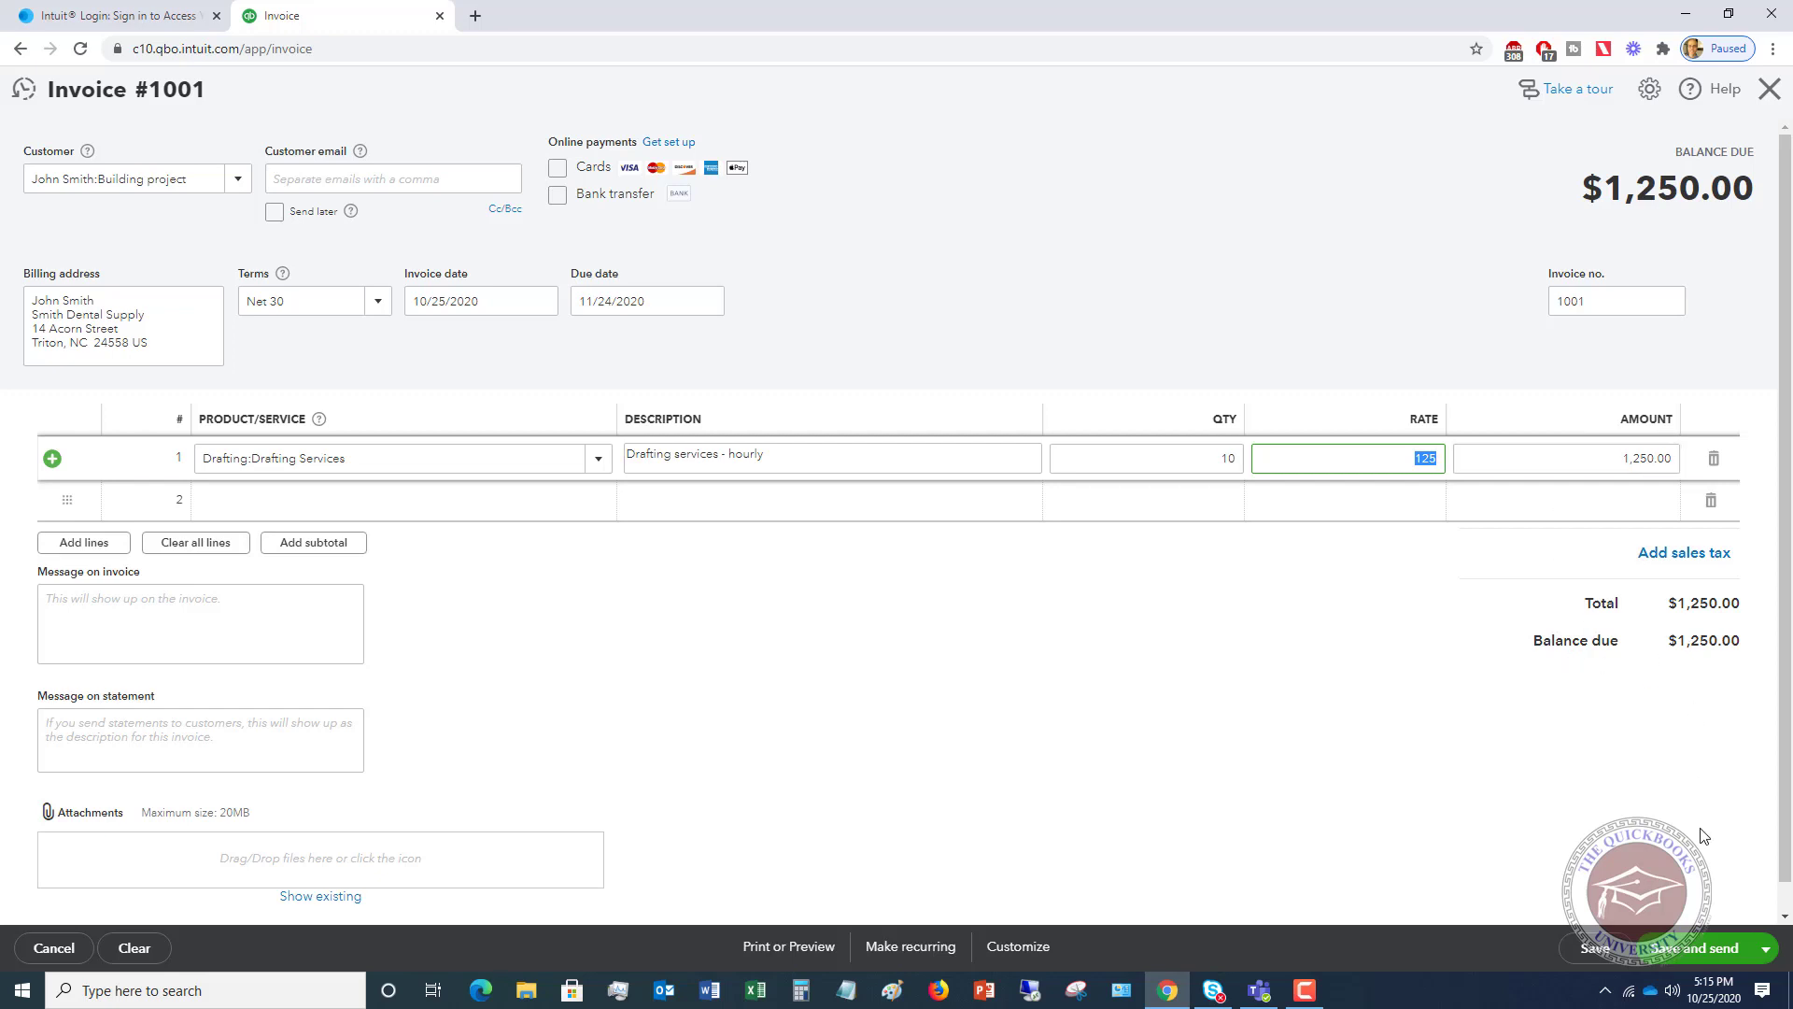
click(1768, 951)
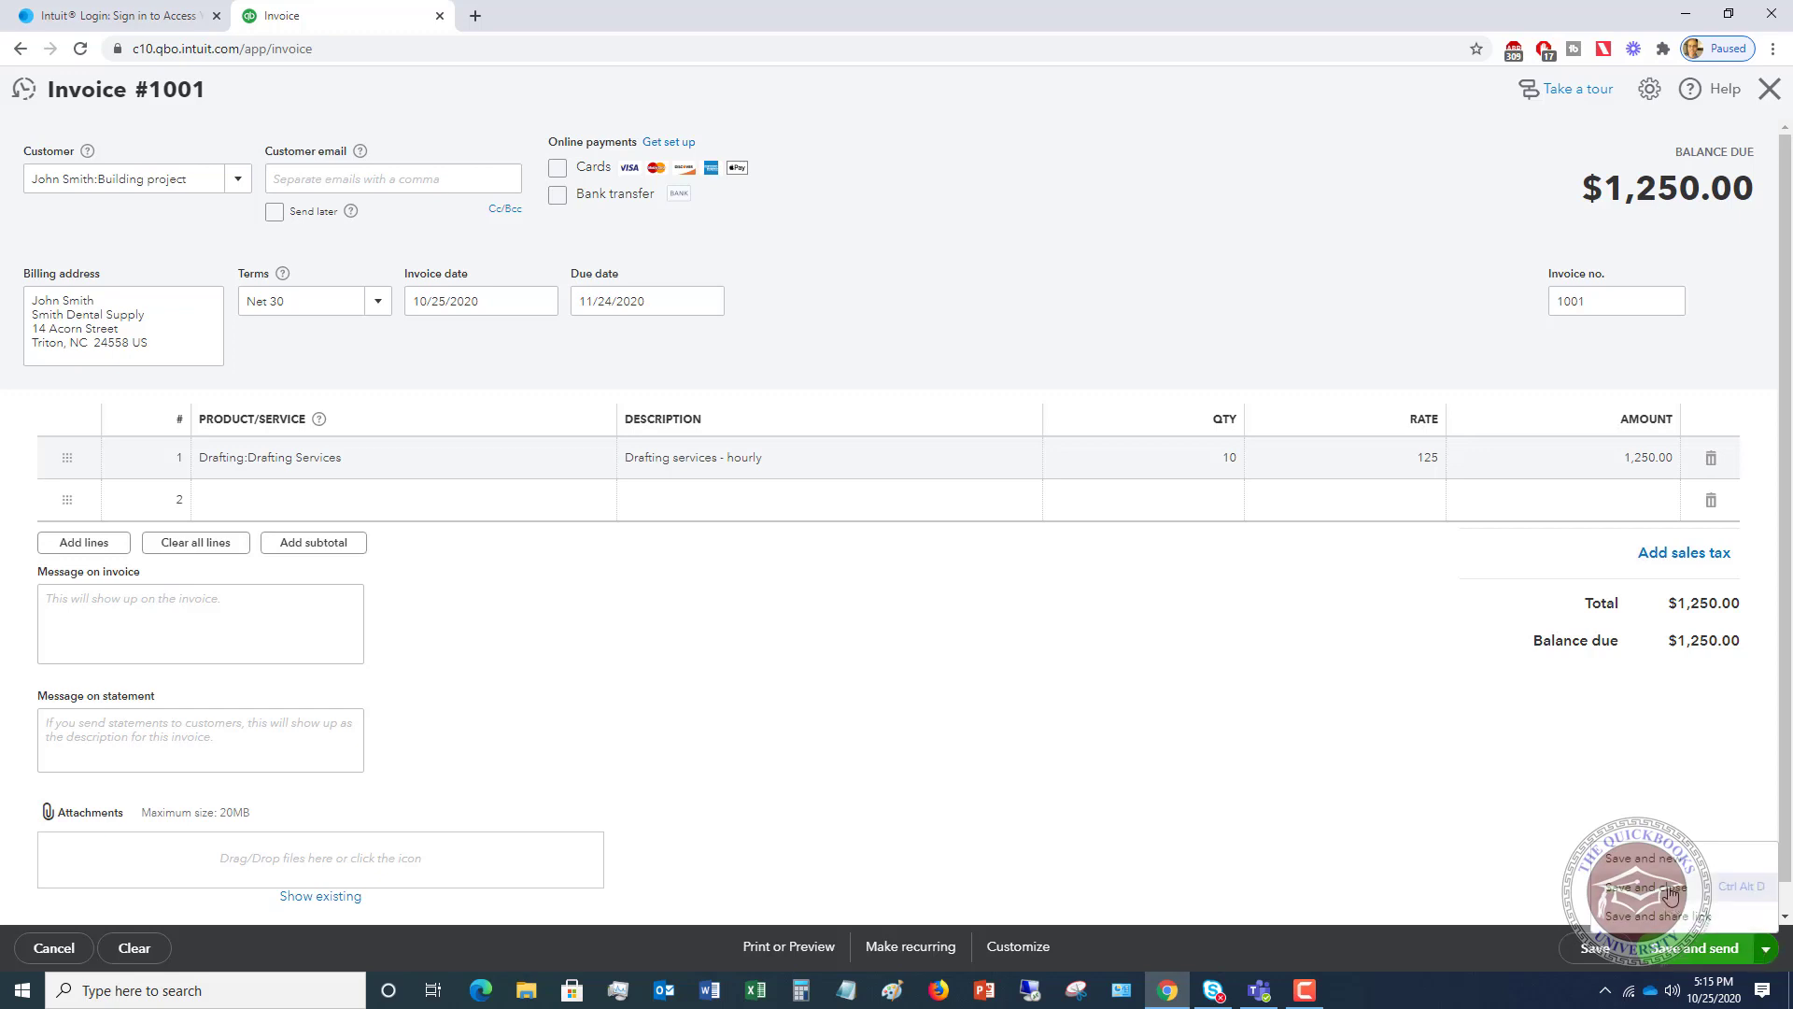
click(1671, 894)
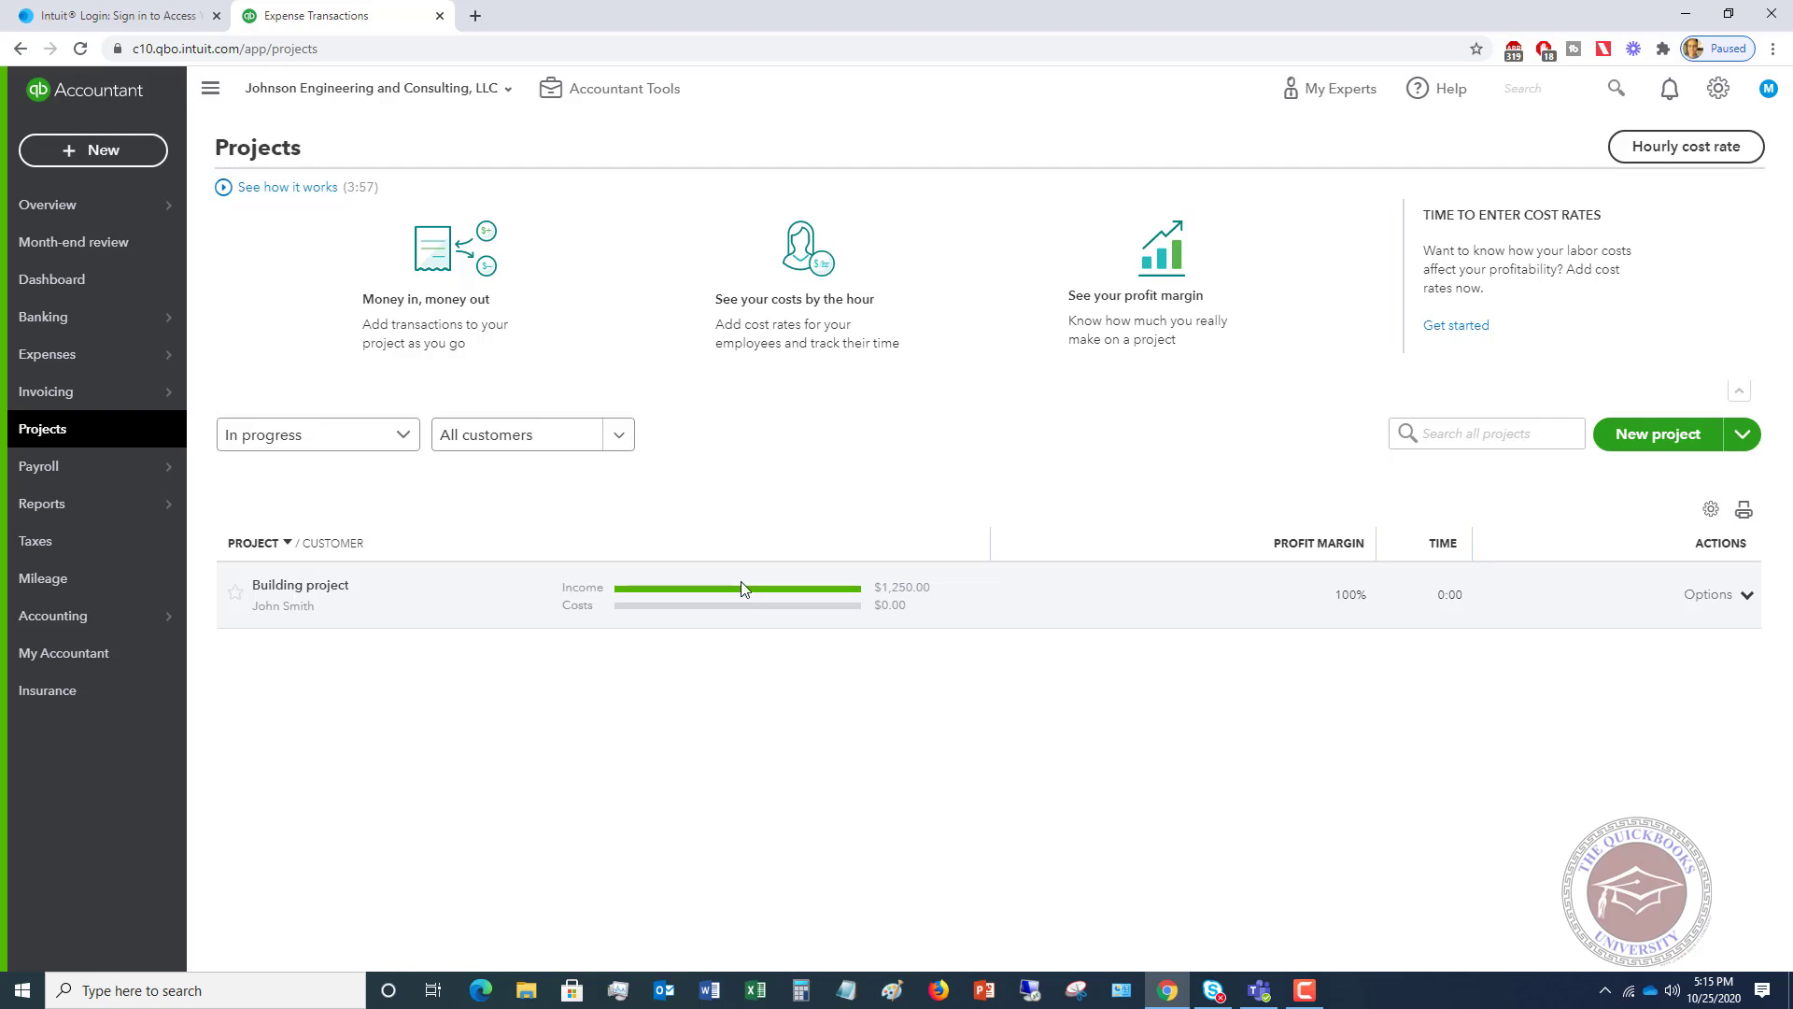
- Start a new vendor bill from the + New menu
click(110, 149)
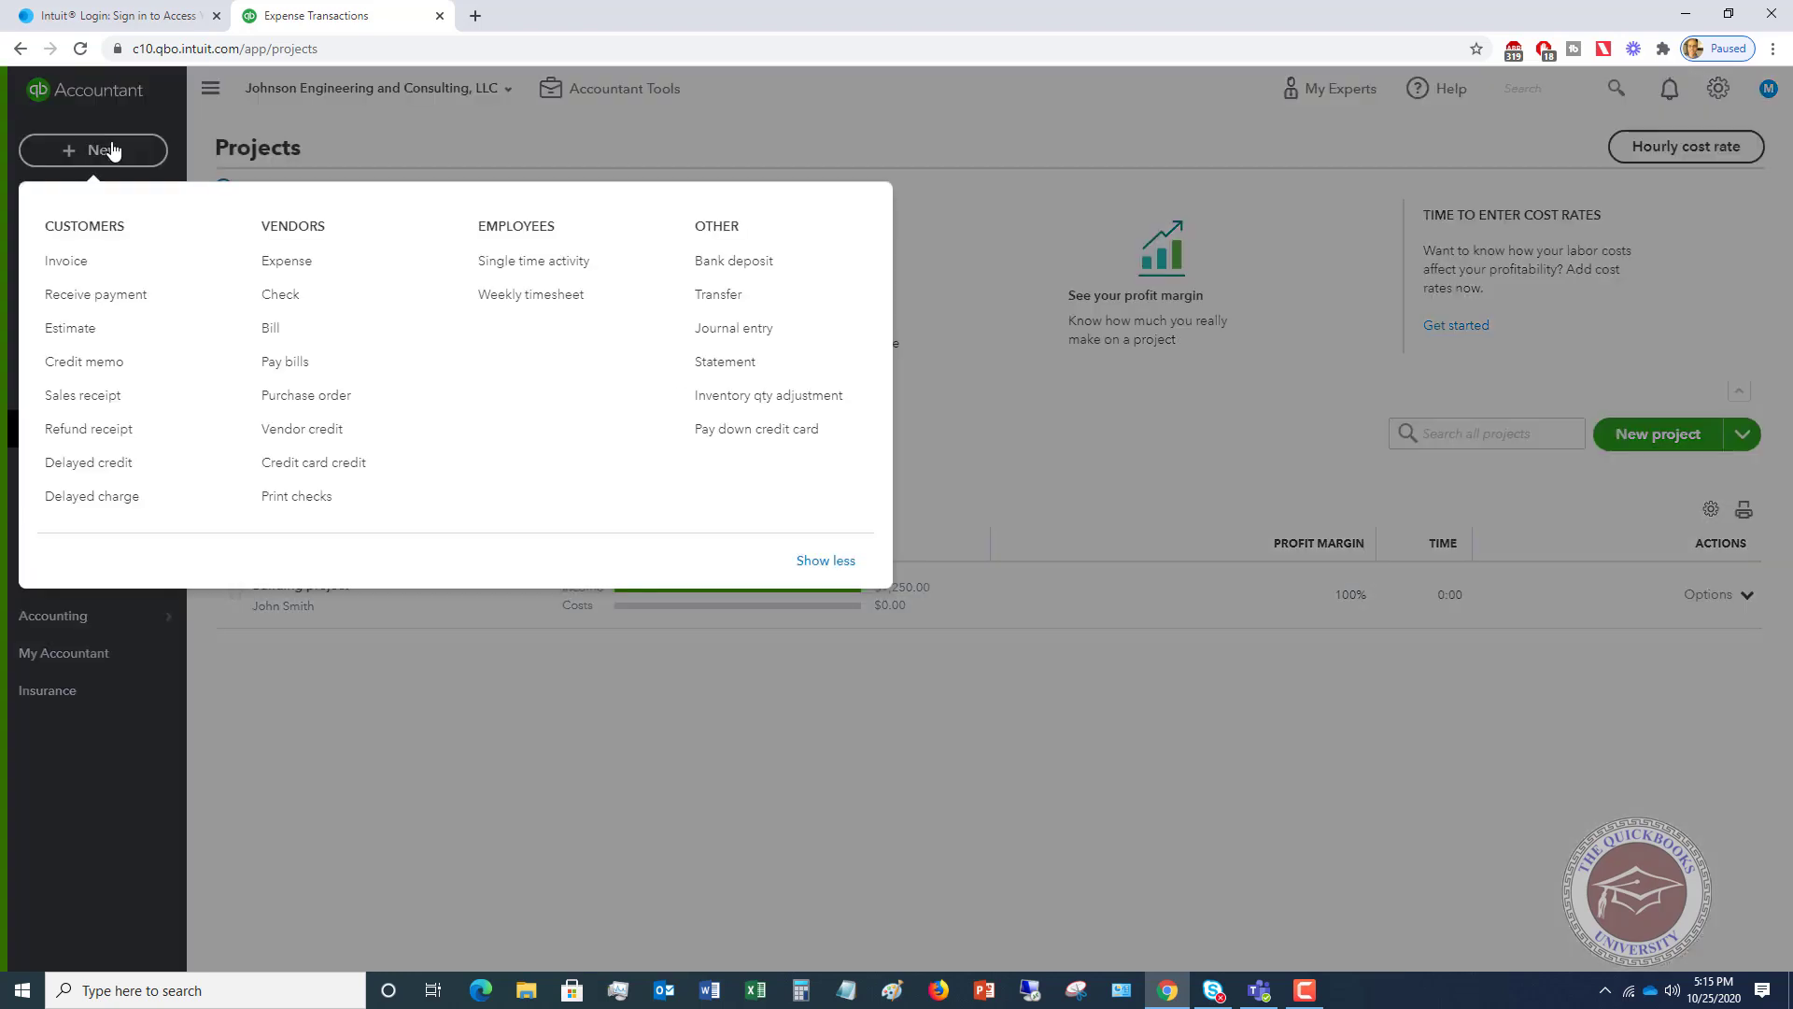
click(278, 328)
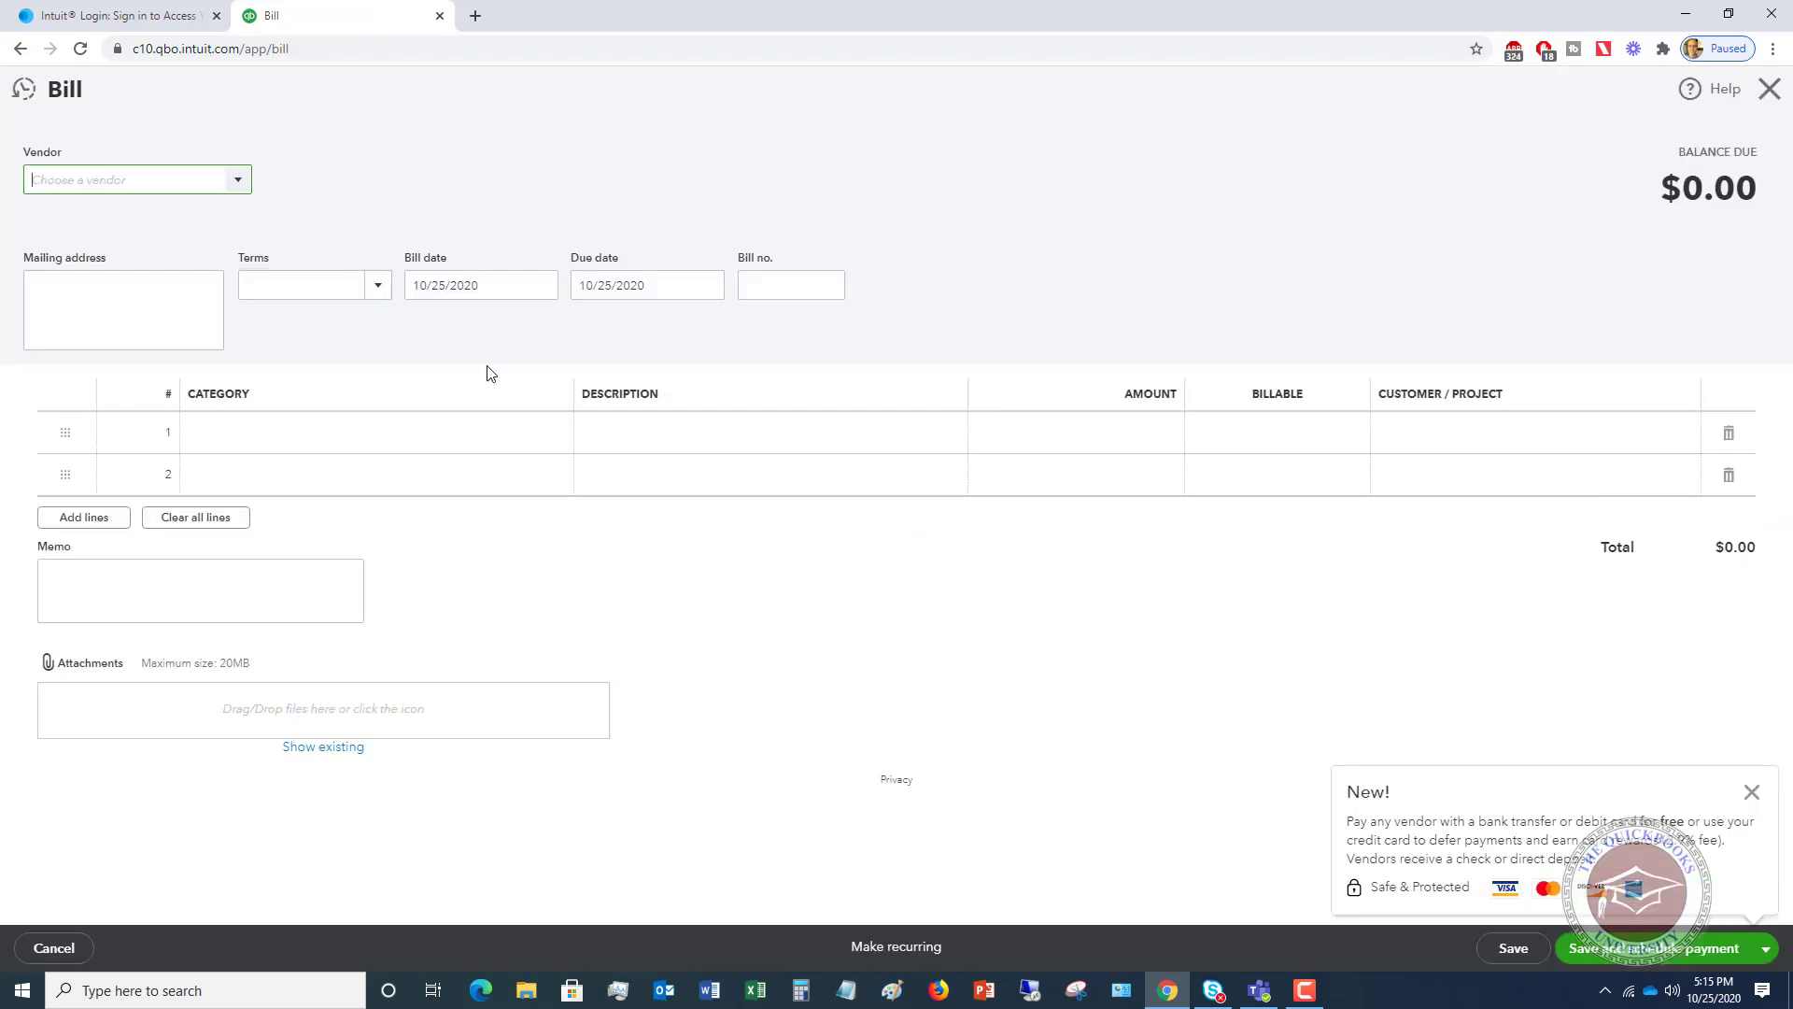
- Set the bill's vendor to Roman Drafting, terms Net 15, and bill number 55478
click(238, 181)
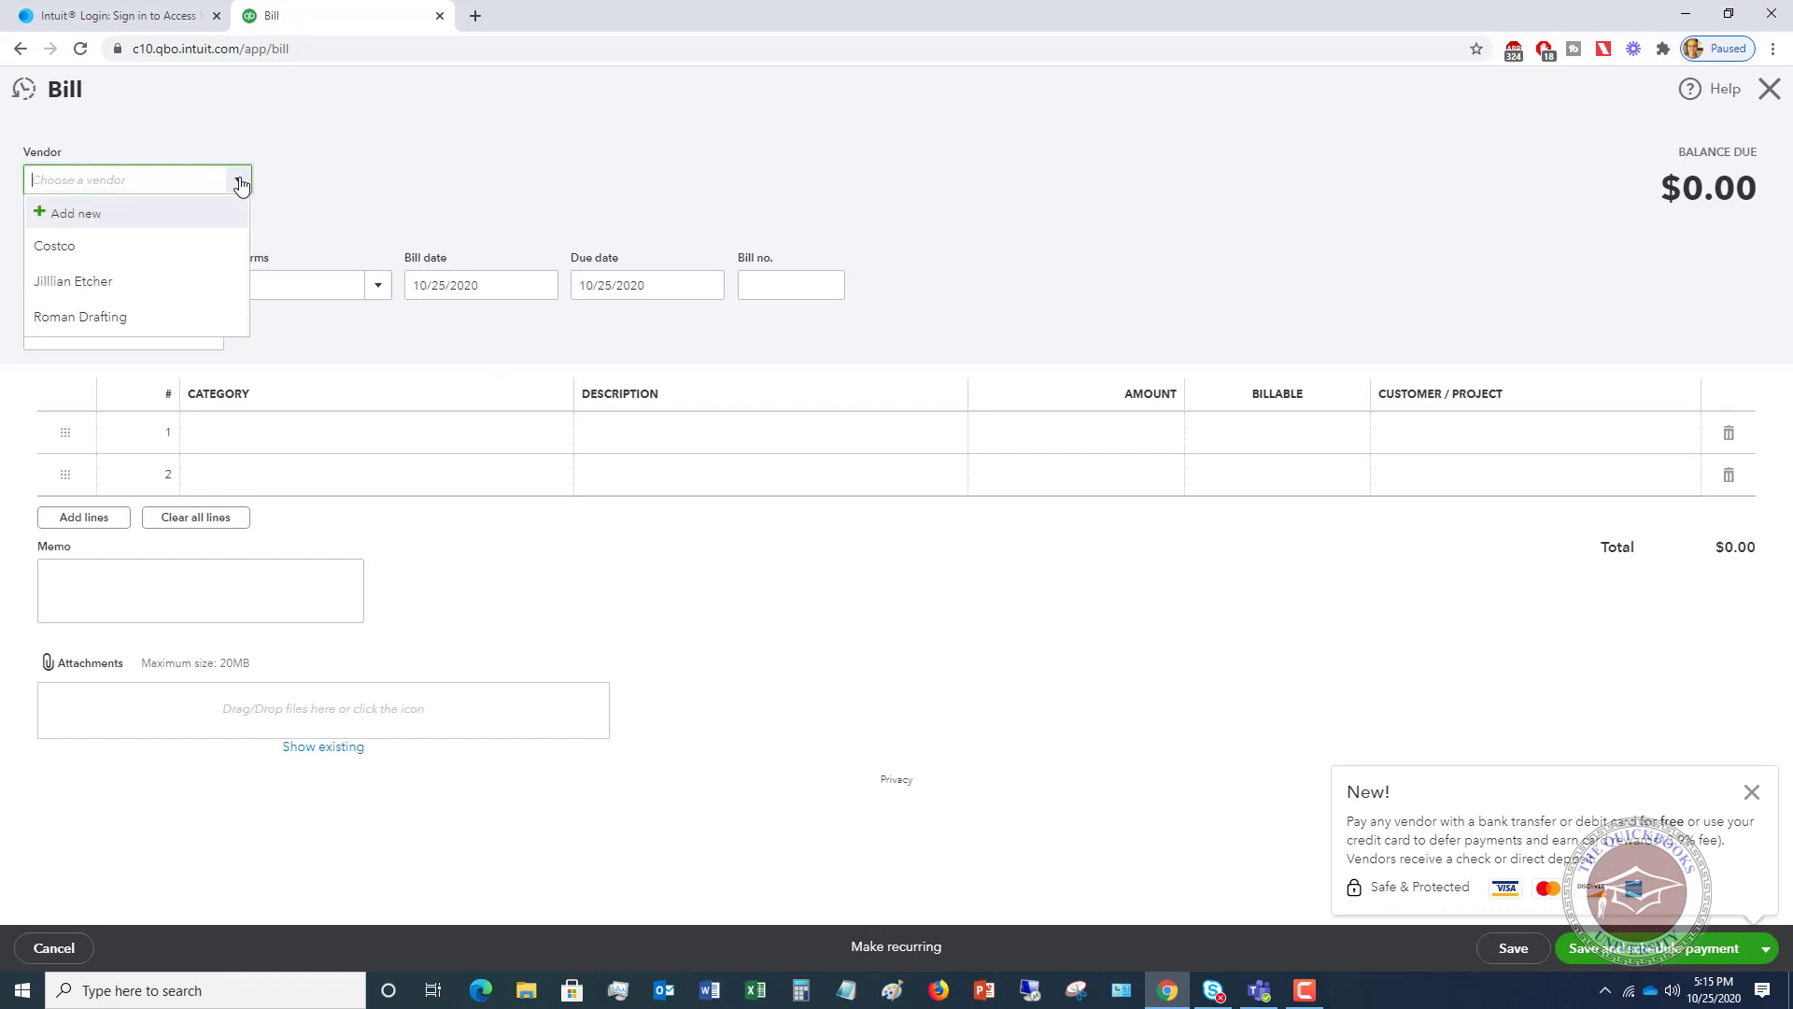
click(123, 319)
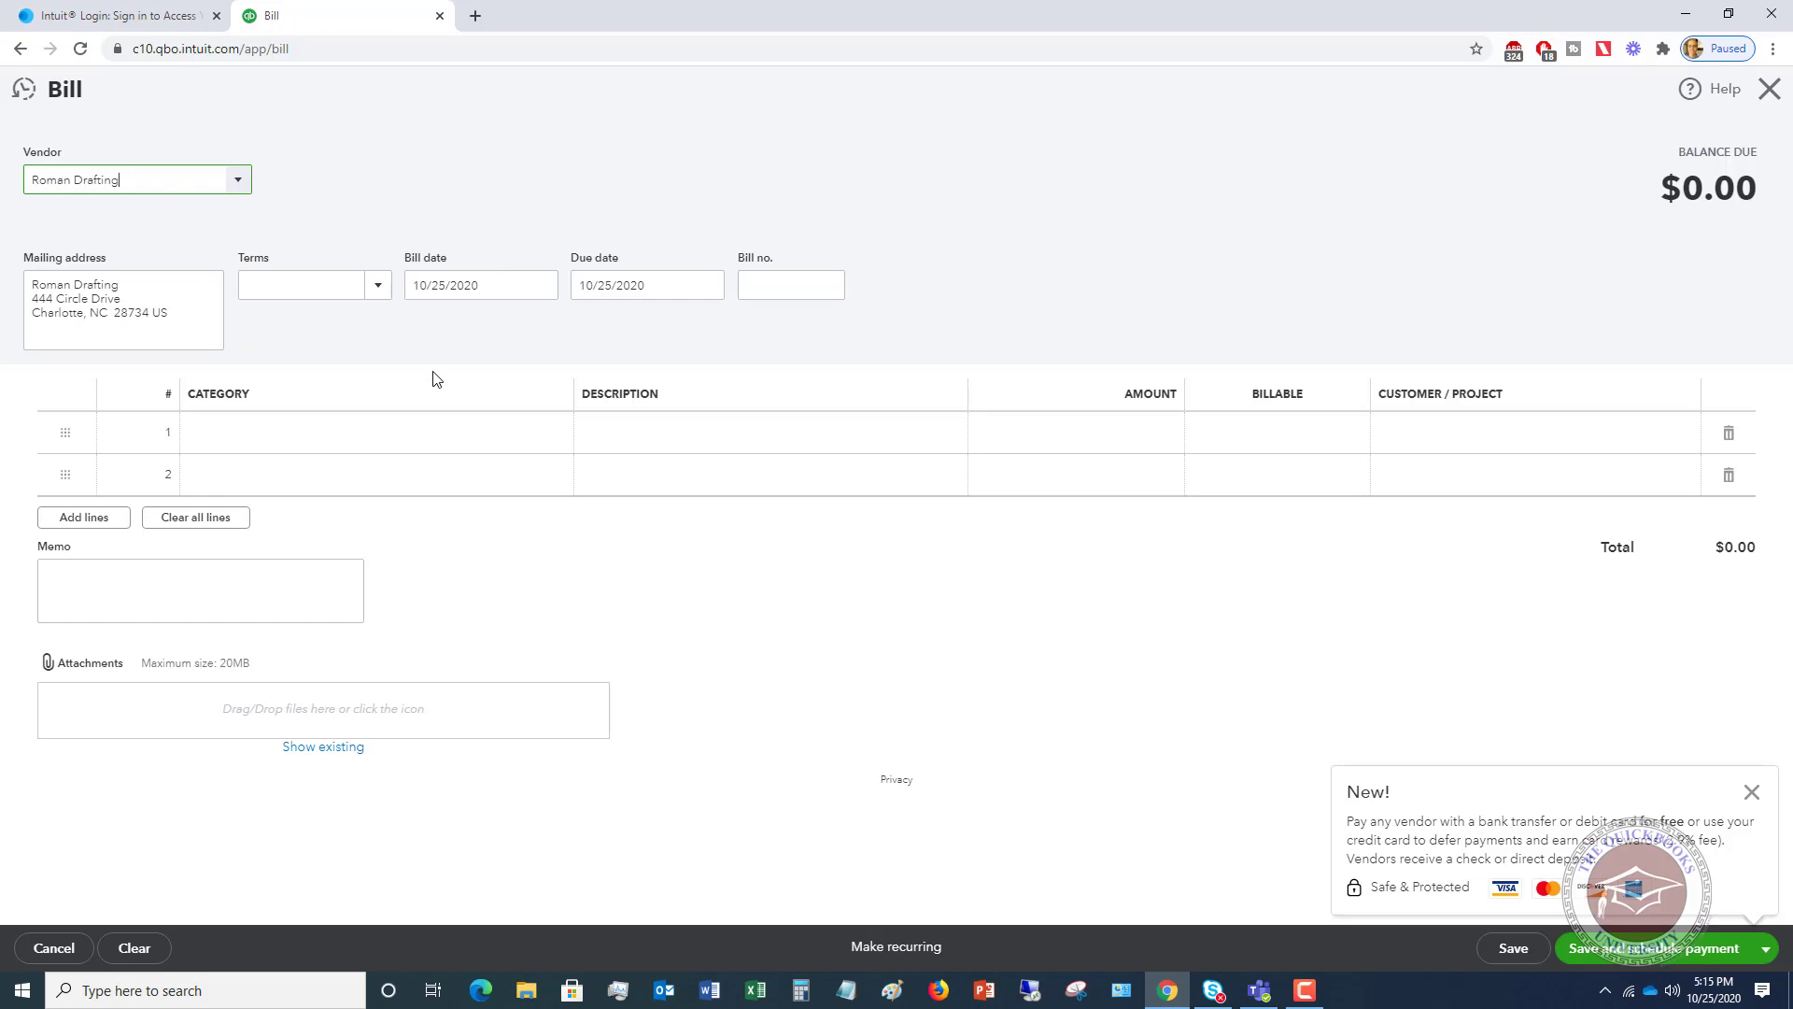
click(379, 288)
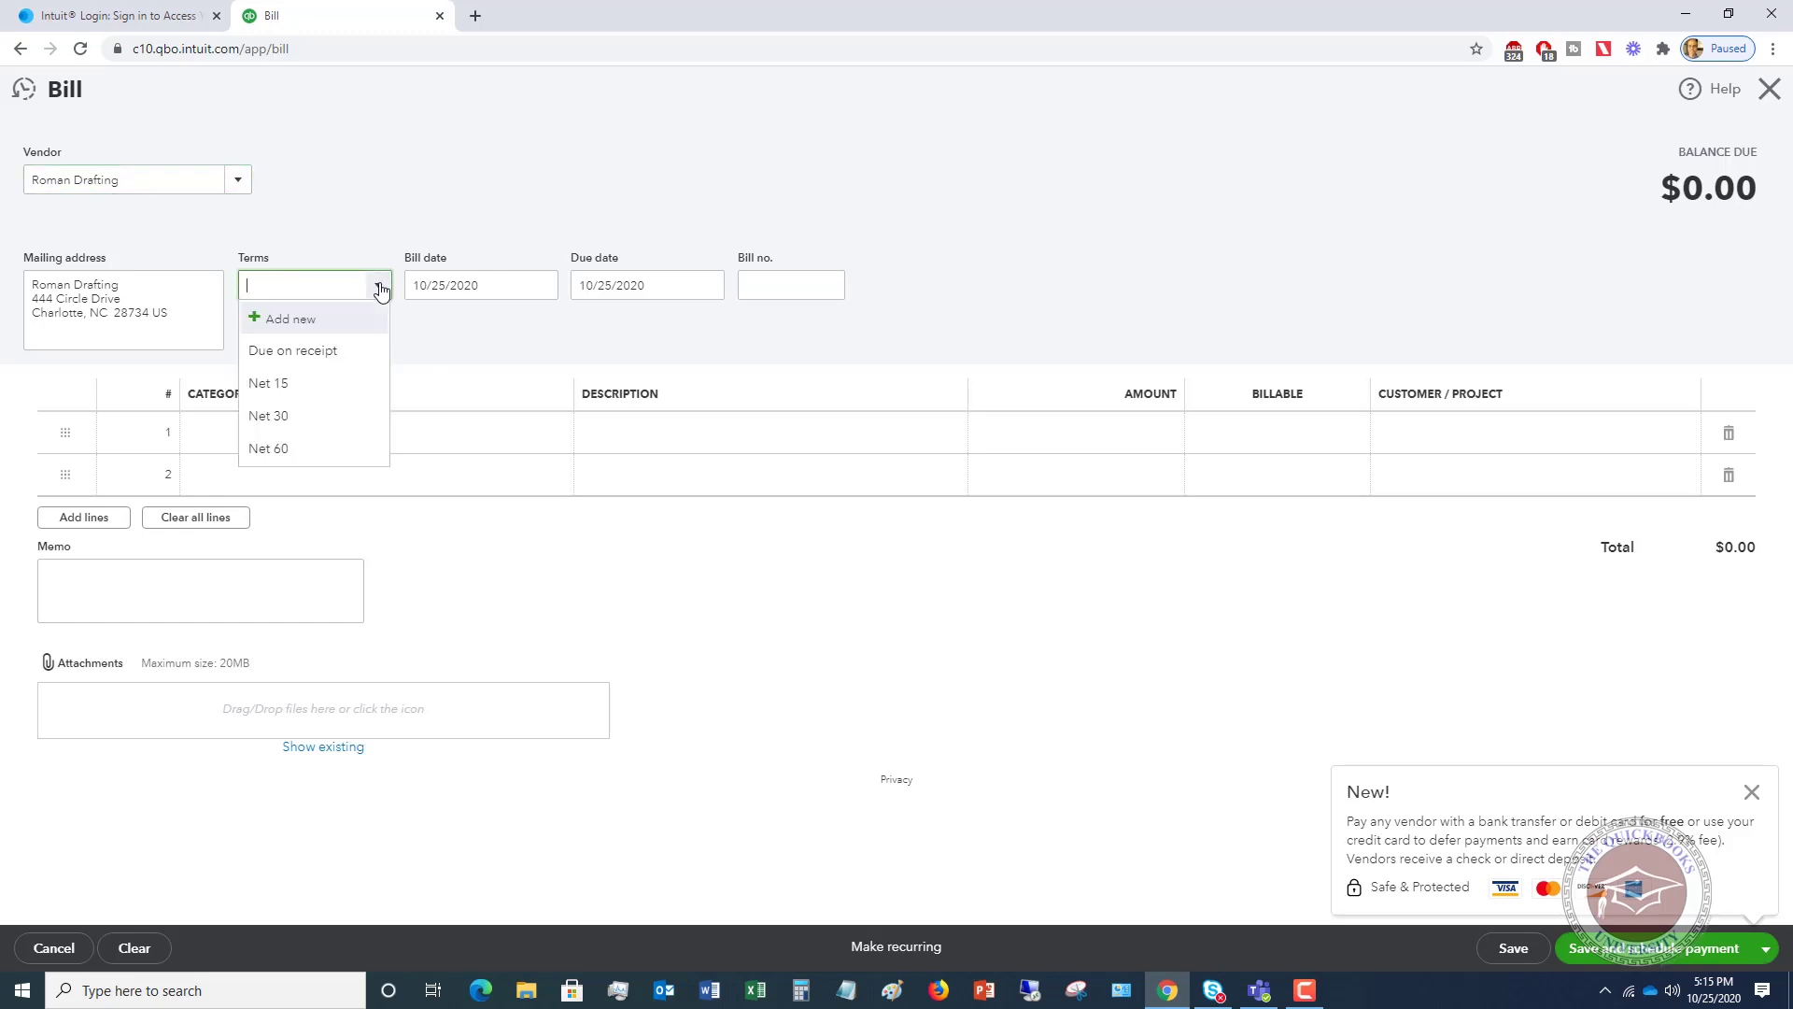
click(308, 387)
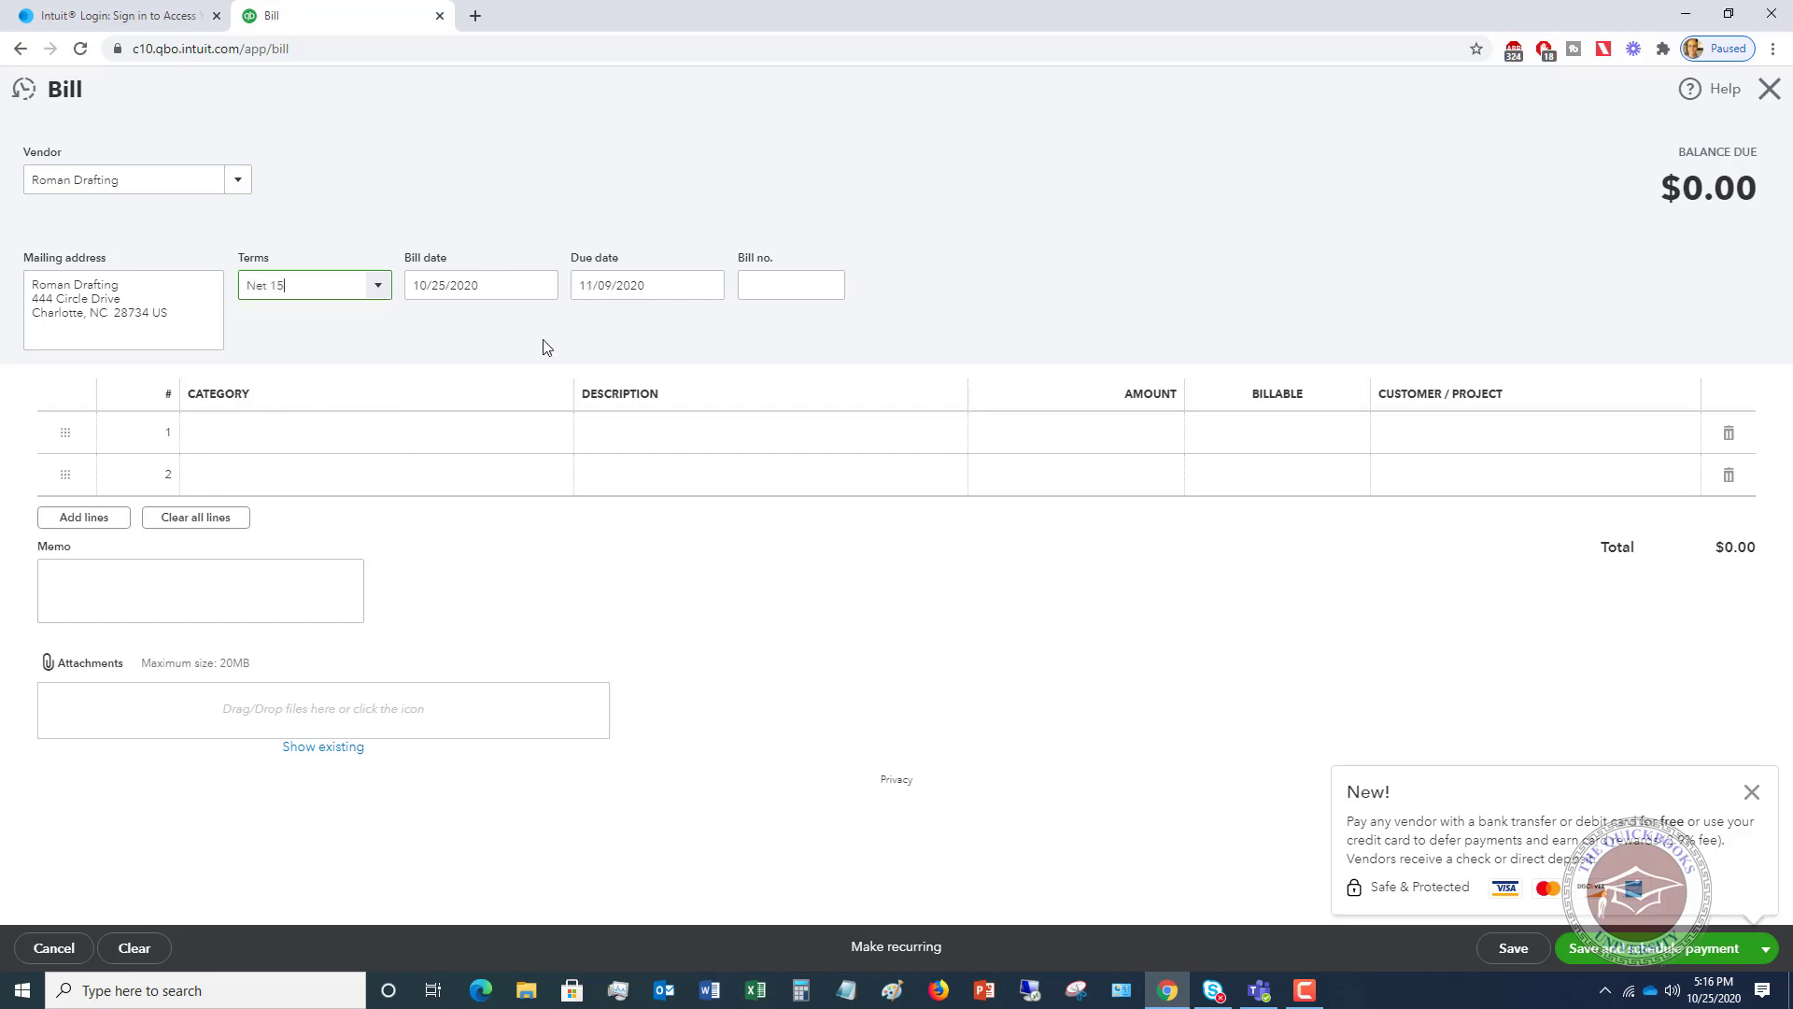
click(788, 294)
text(554)
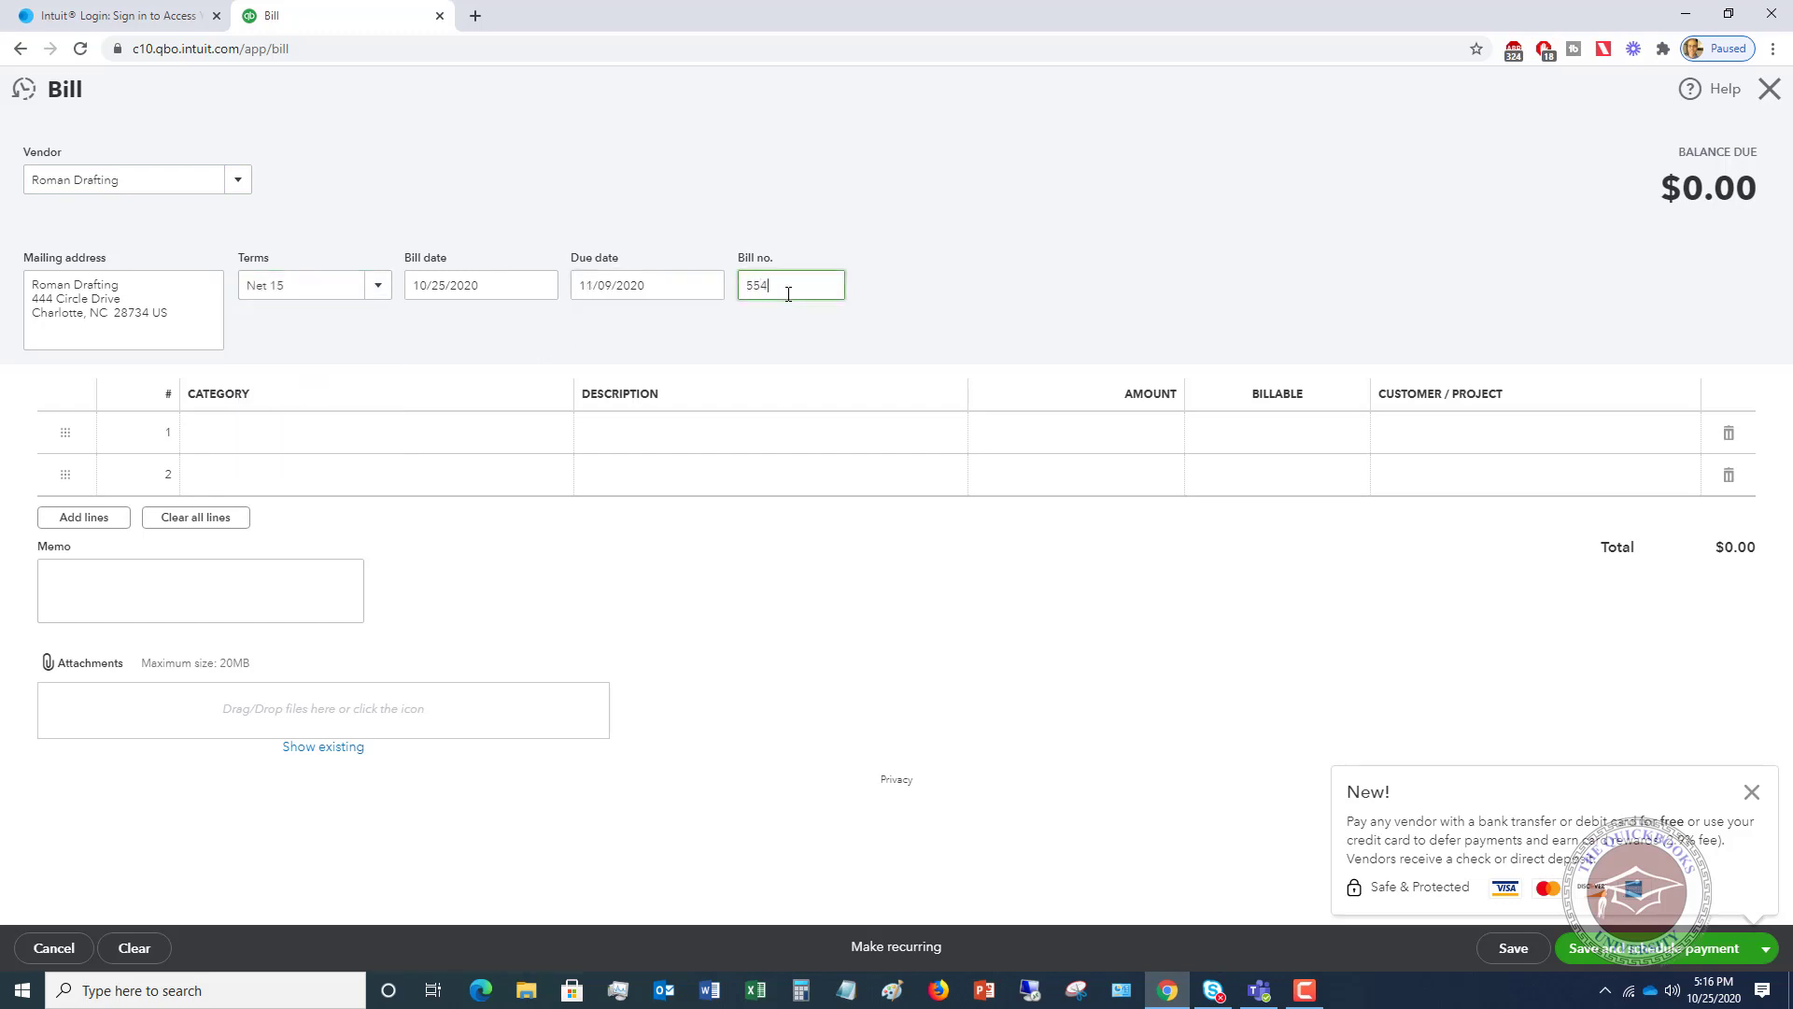
text(78)
click(340, 433)
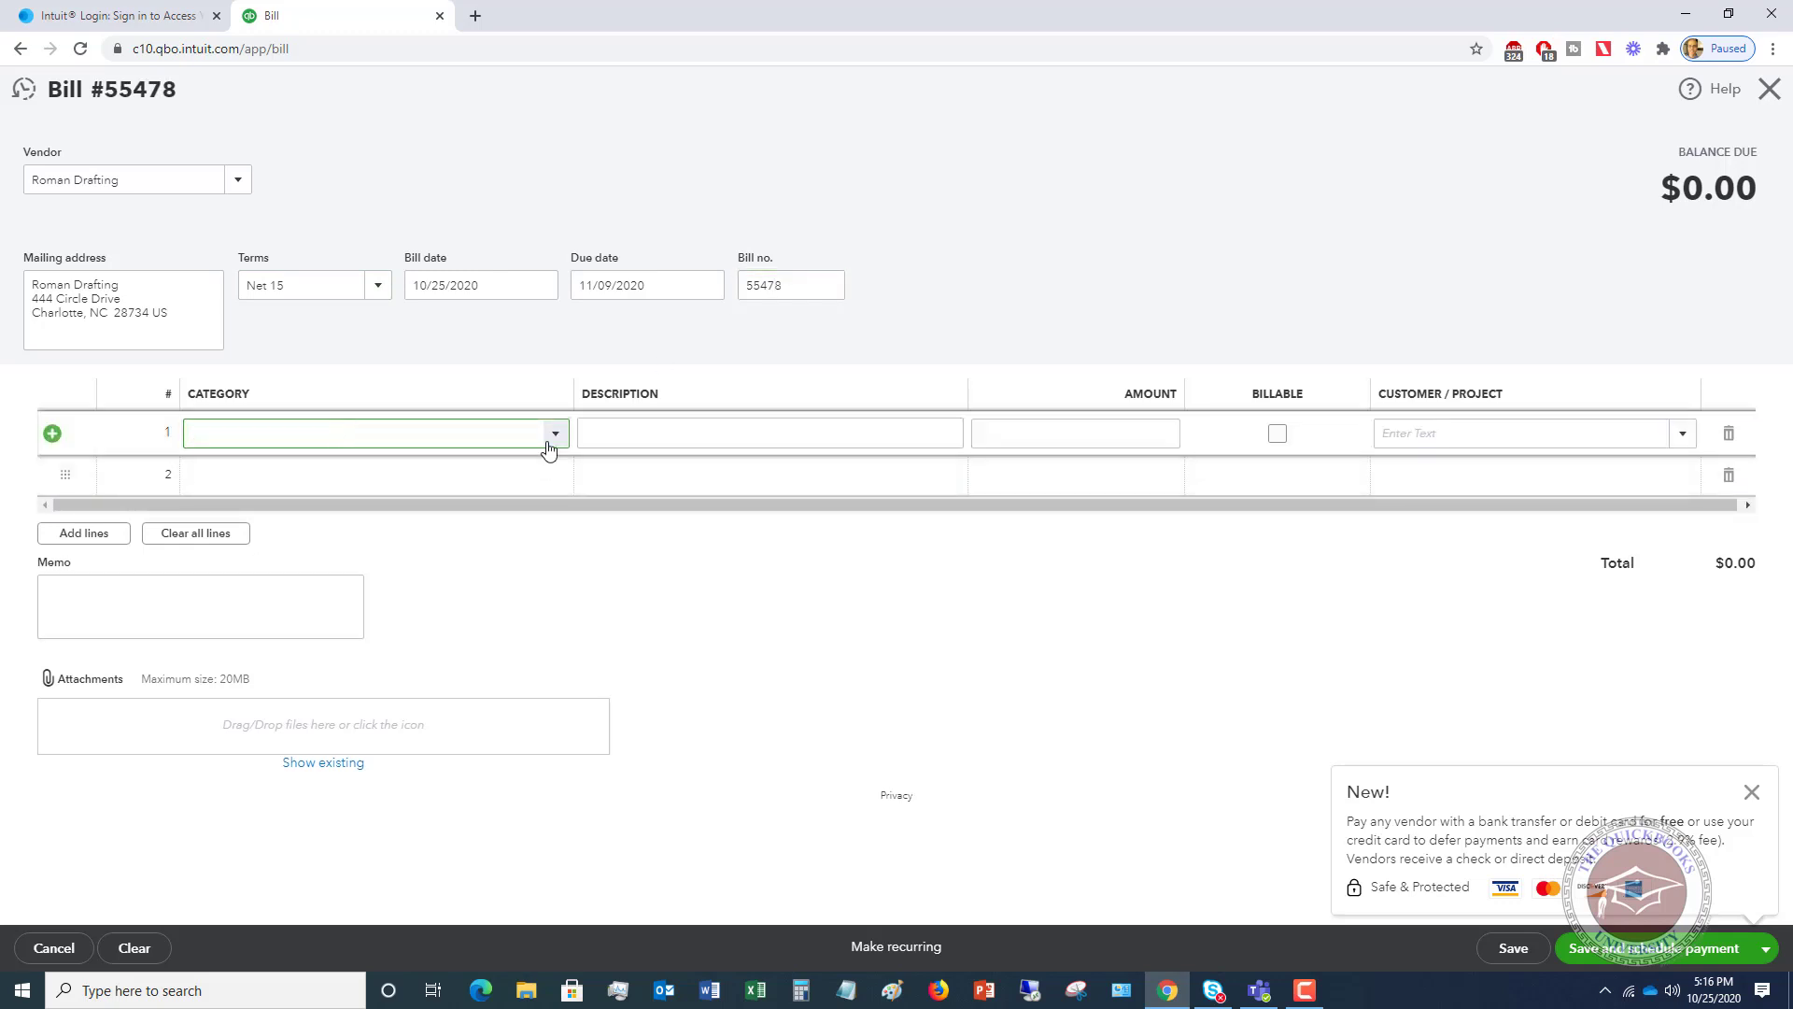
- Charge bill line 1 to Cost of Goods Sold for 600.00
click(555, 436)
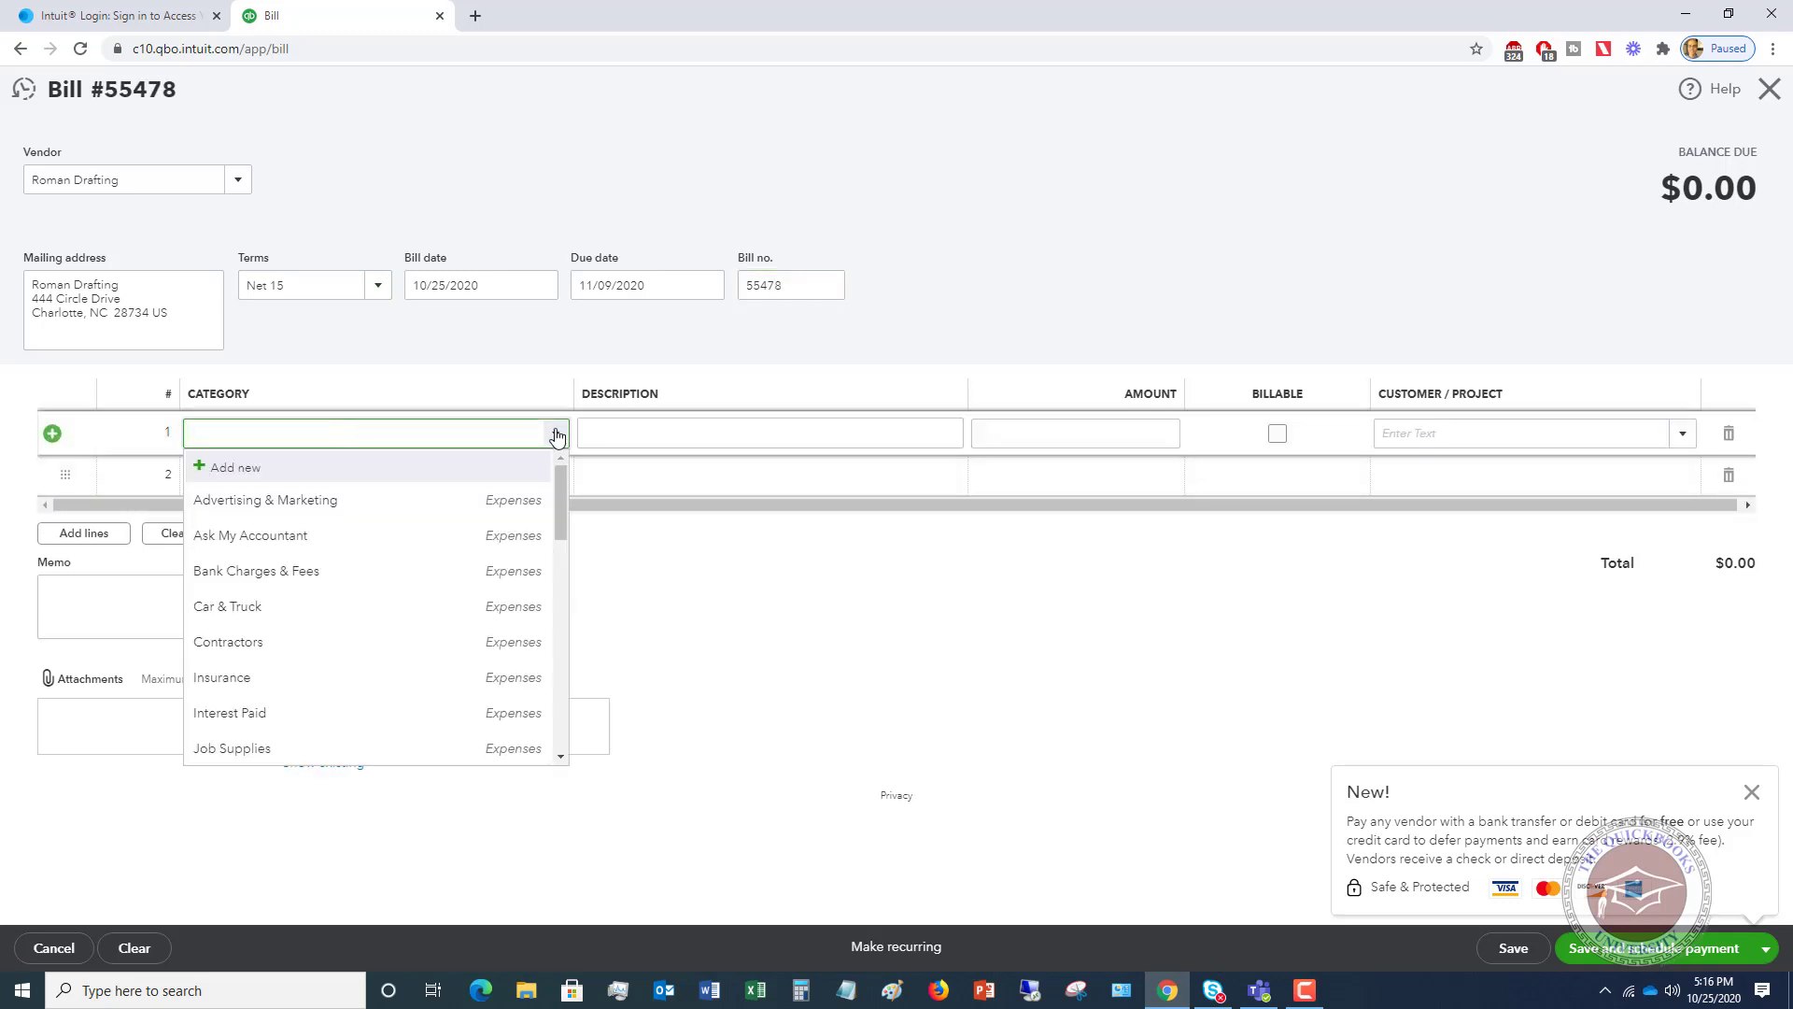
scroll(427, 526, down, 10)
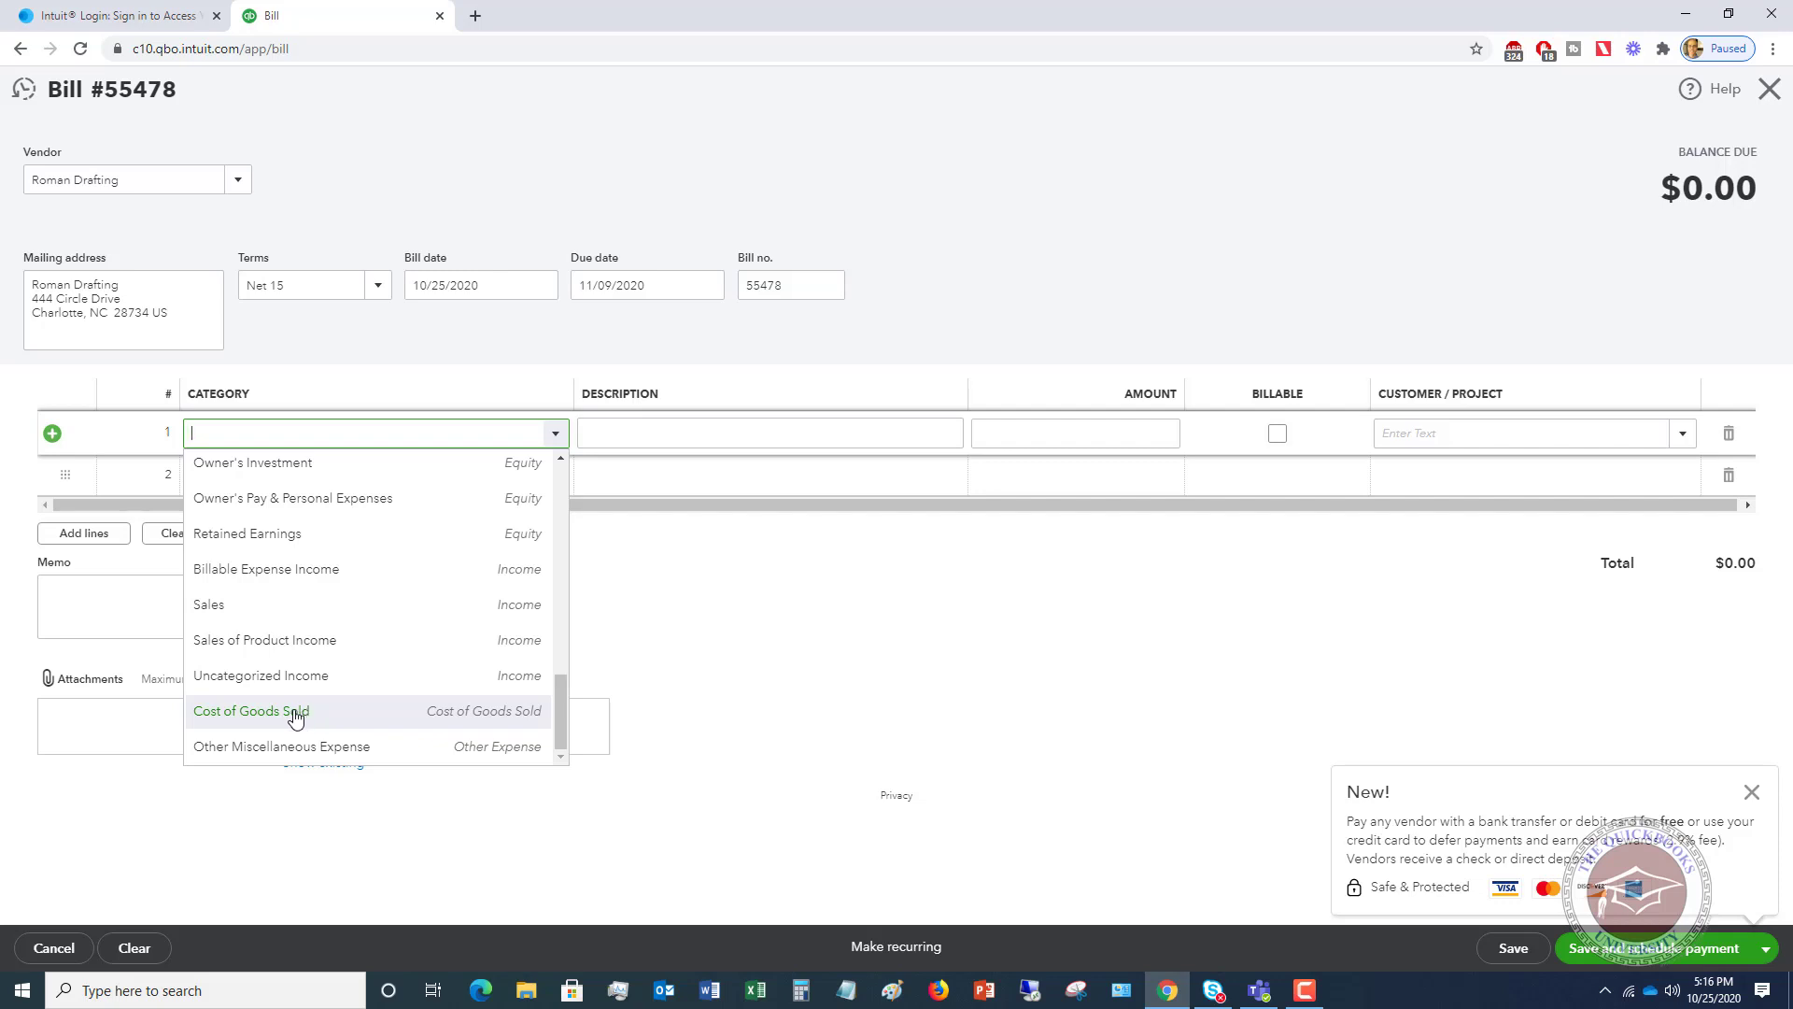
click(280, 713)
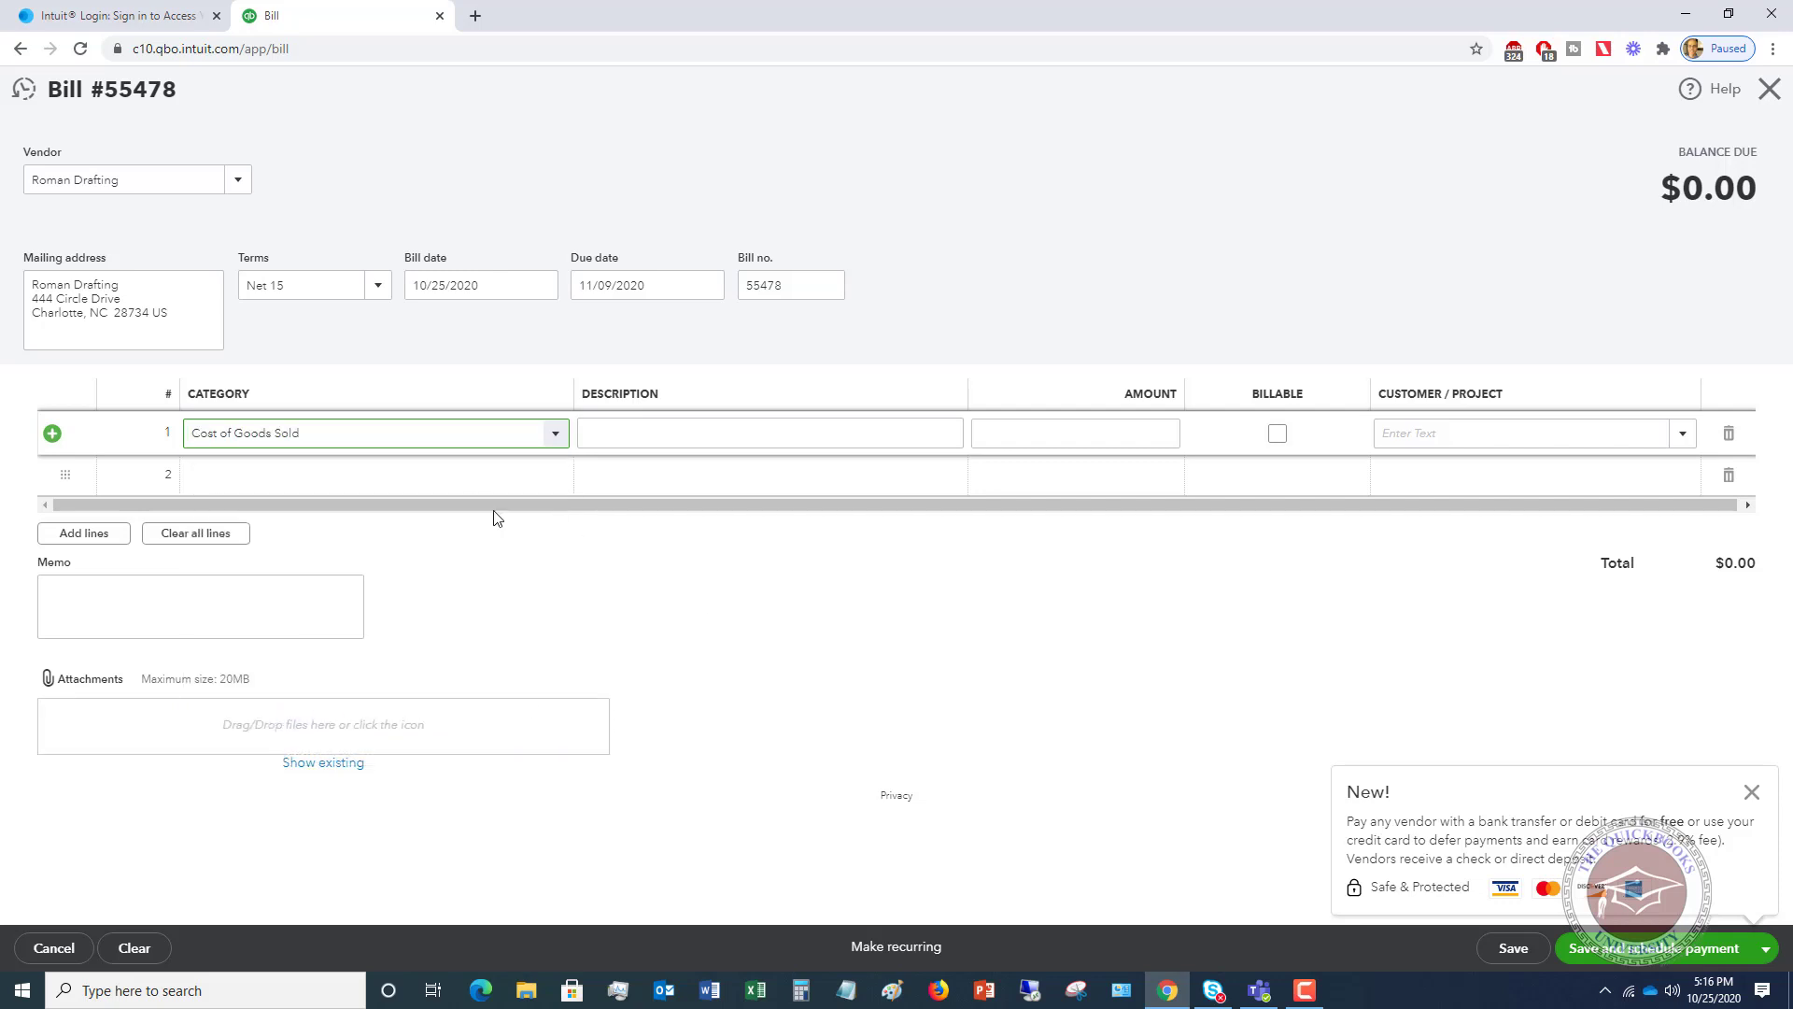
click(800, 430)
click(696, 438)
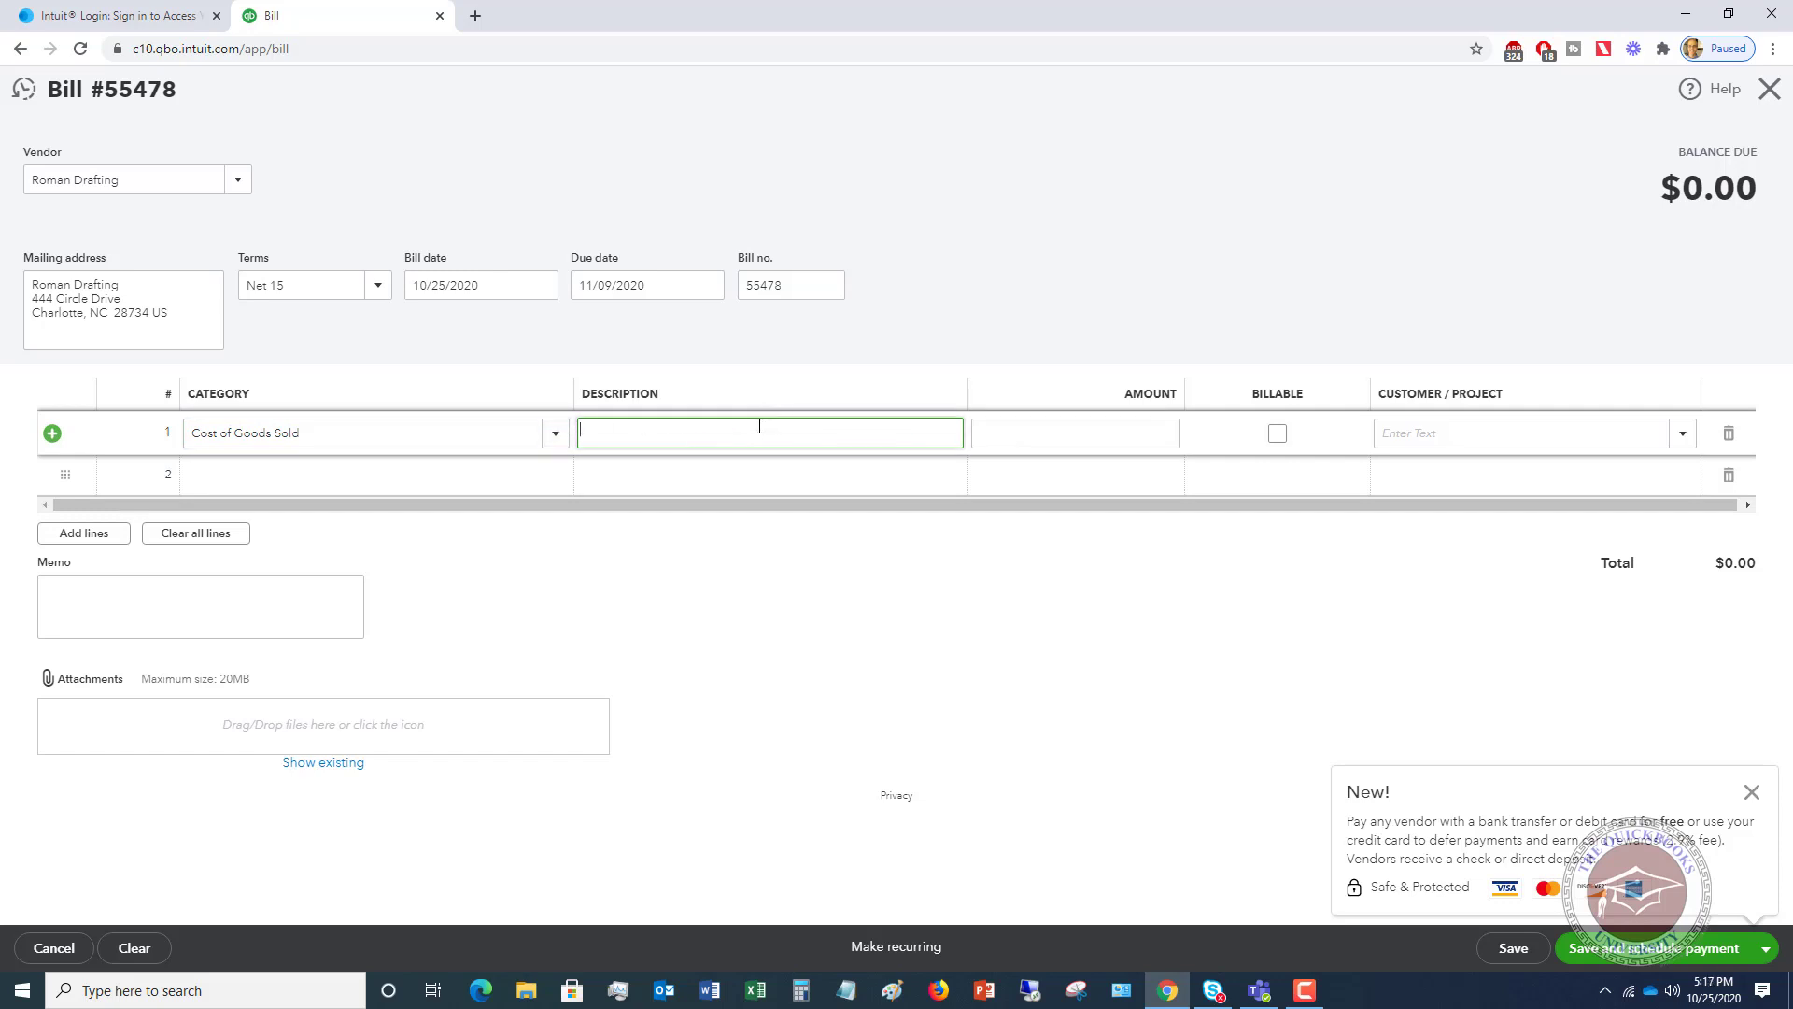
click(1132, 435)
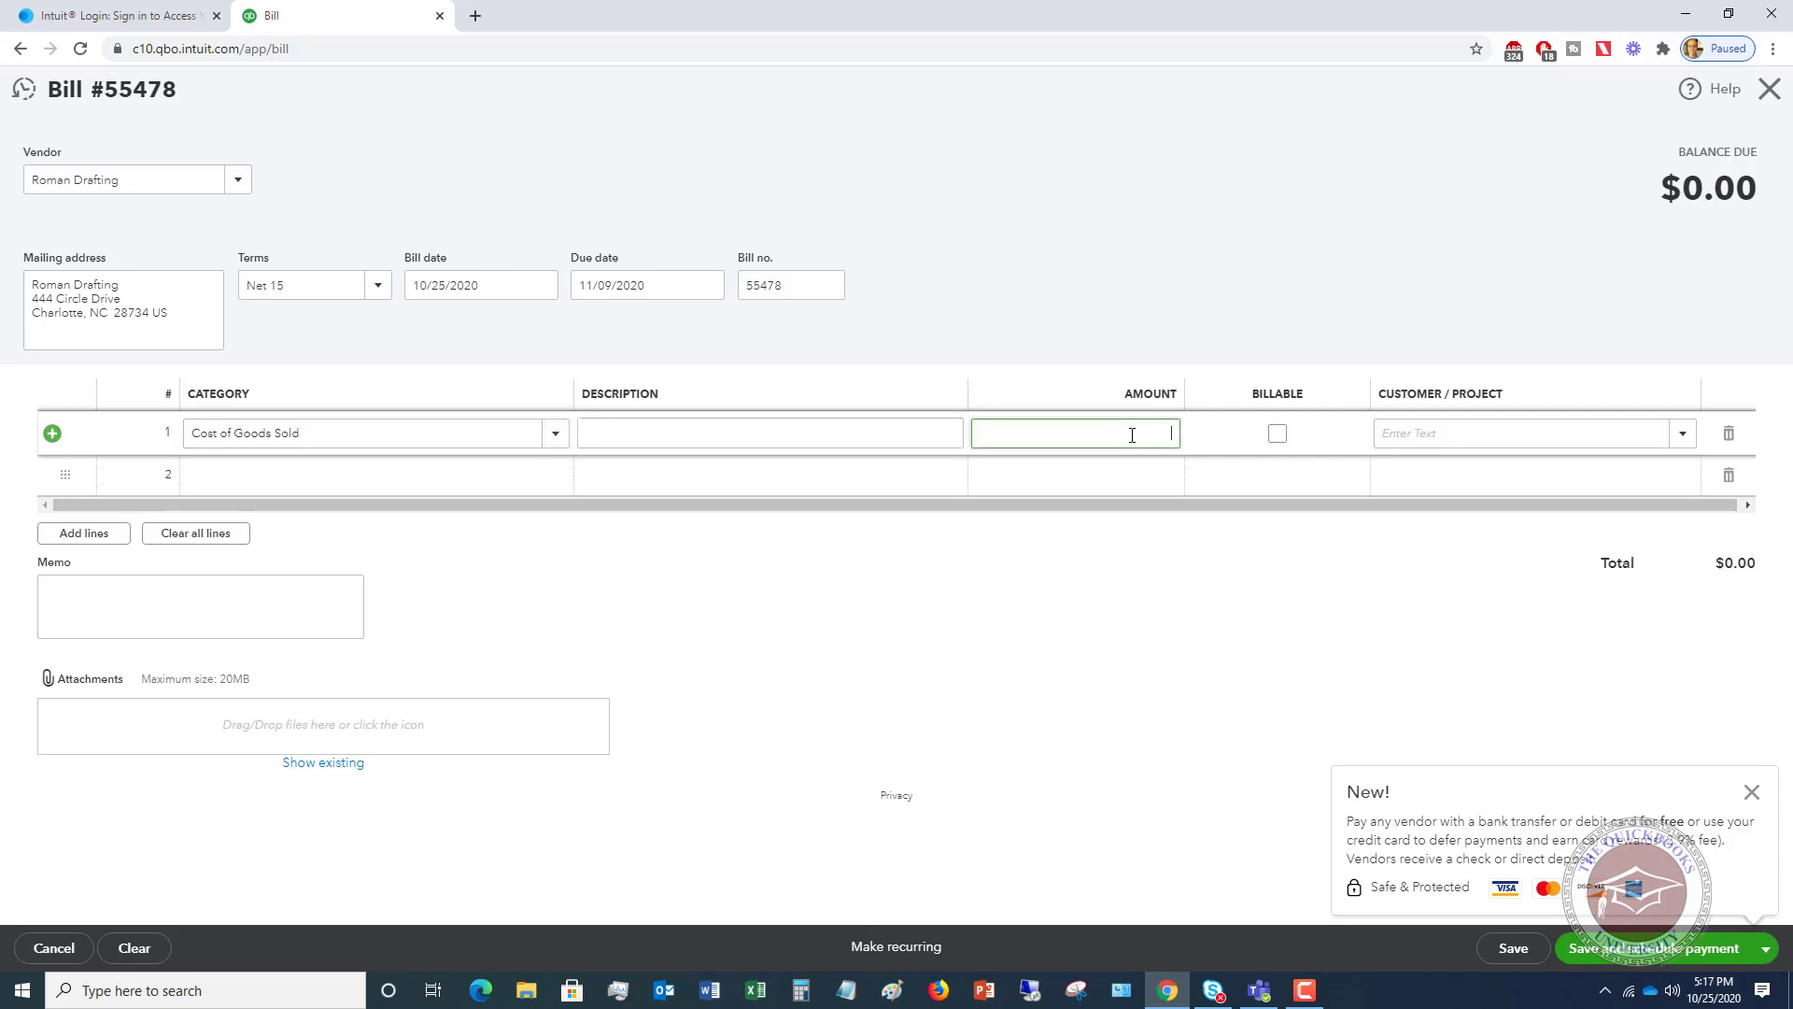
text(600)
key(Tab)
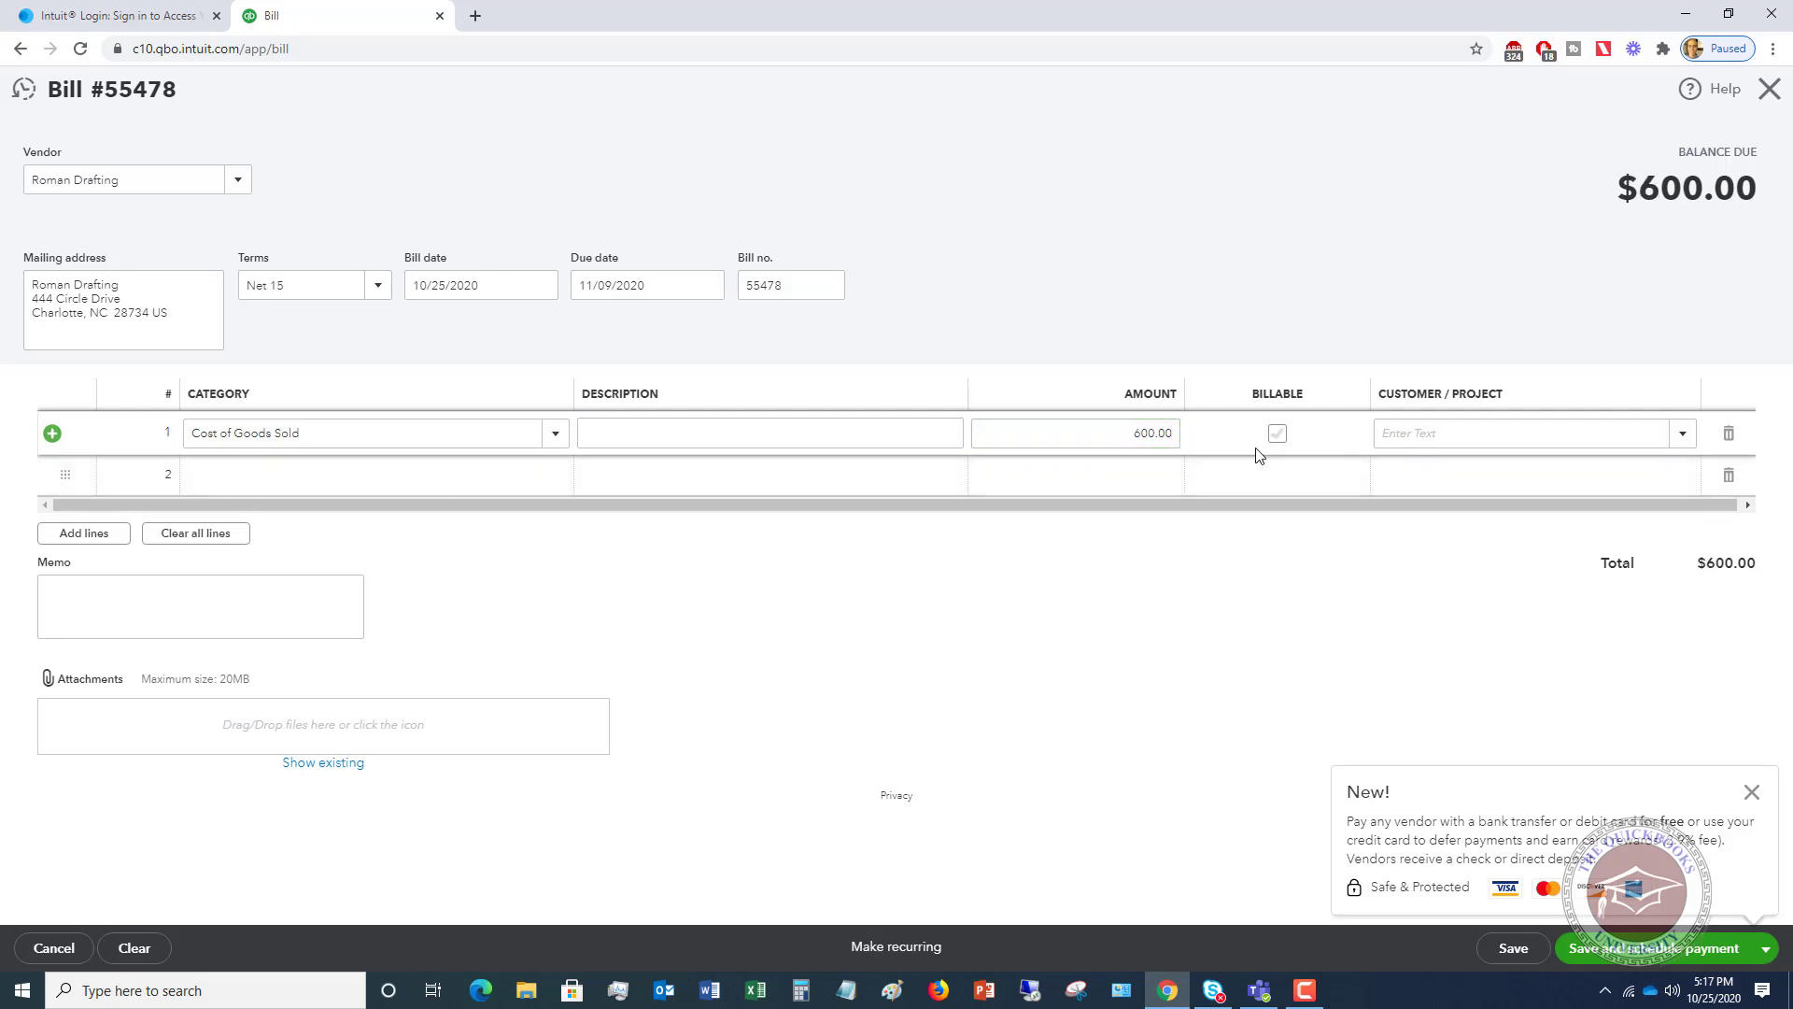
- Mark line 1 billable, assign it to Building project, and save and close the bill
click(1278, 433)
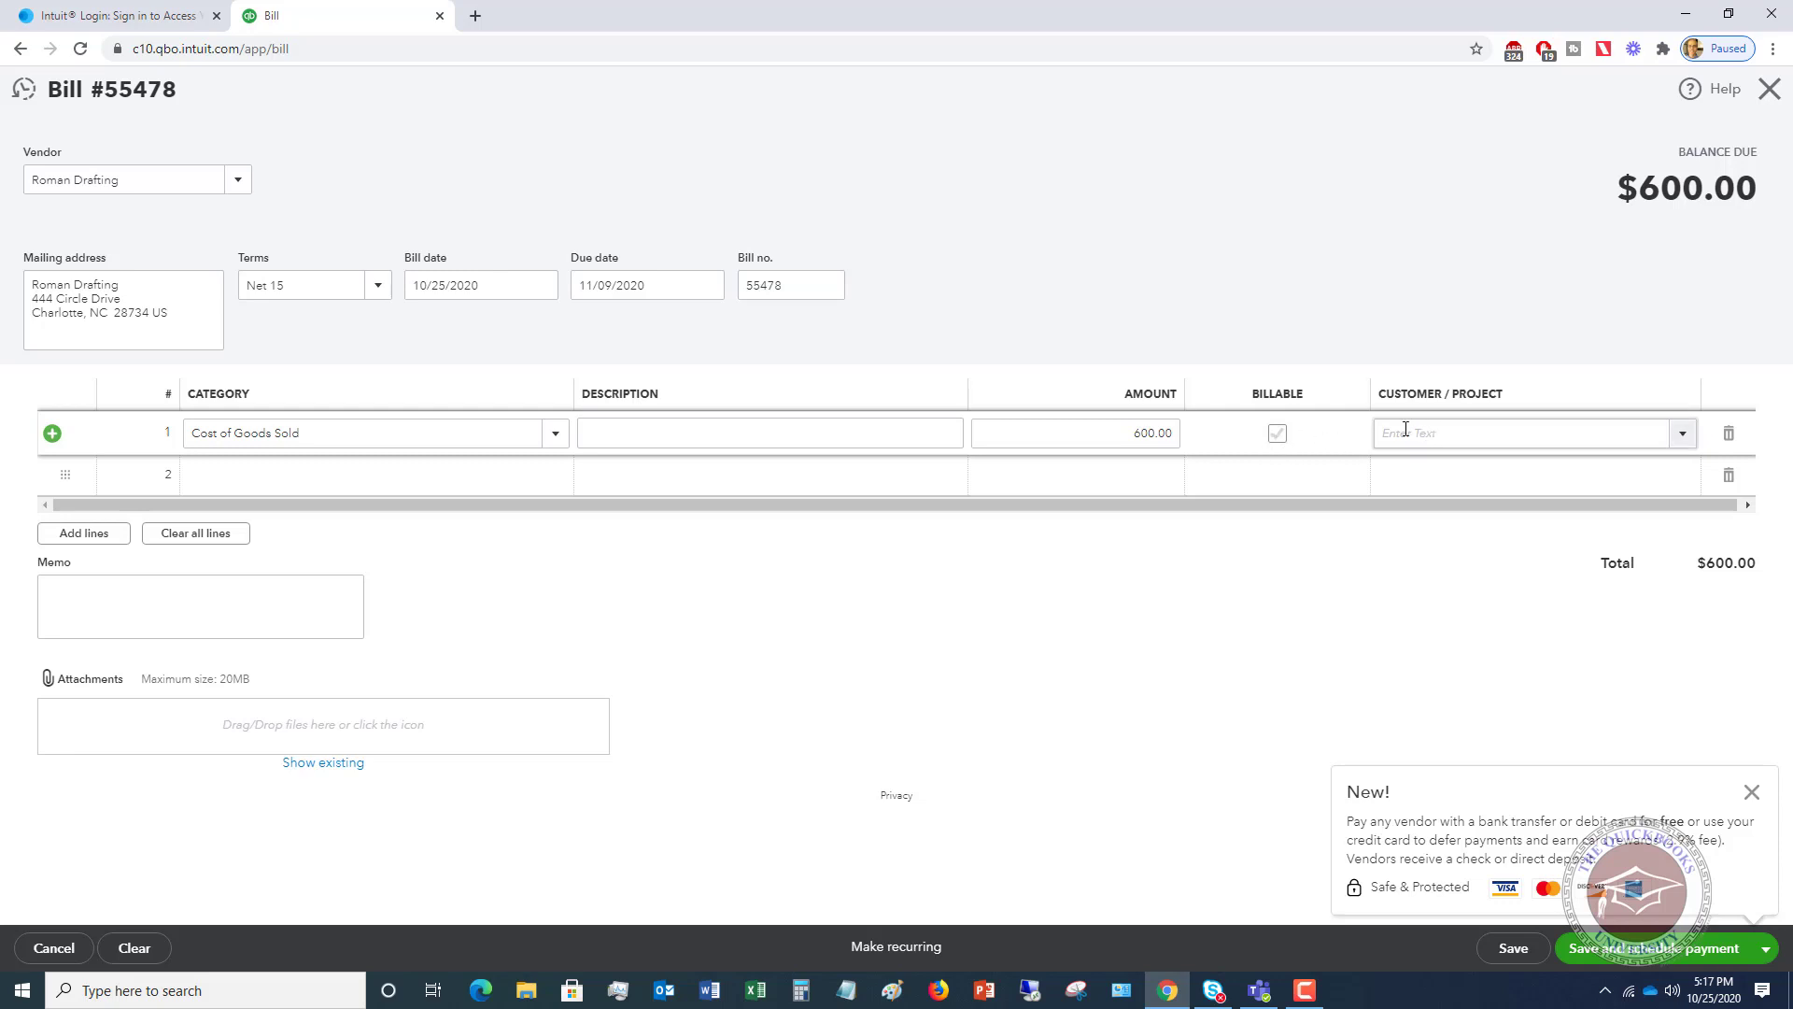
click(1277, 435)
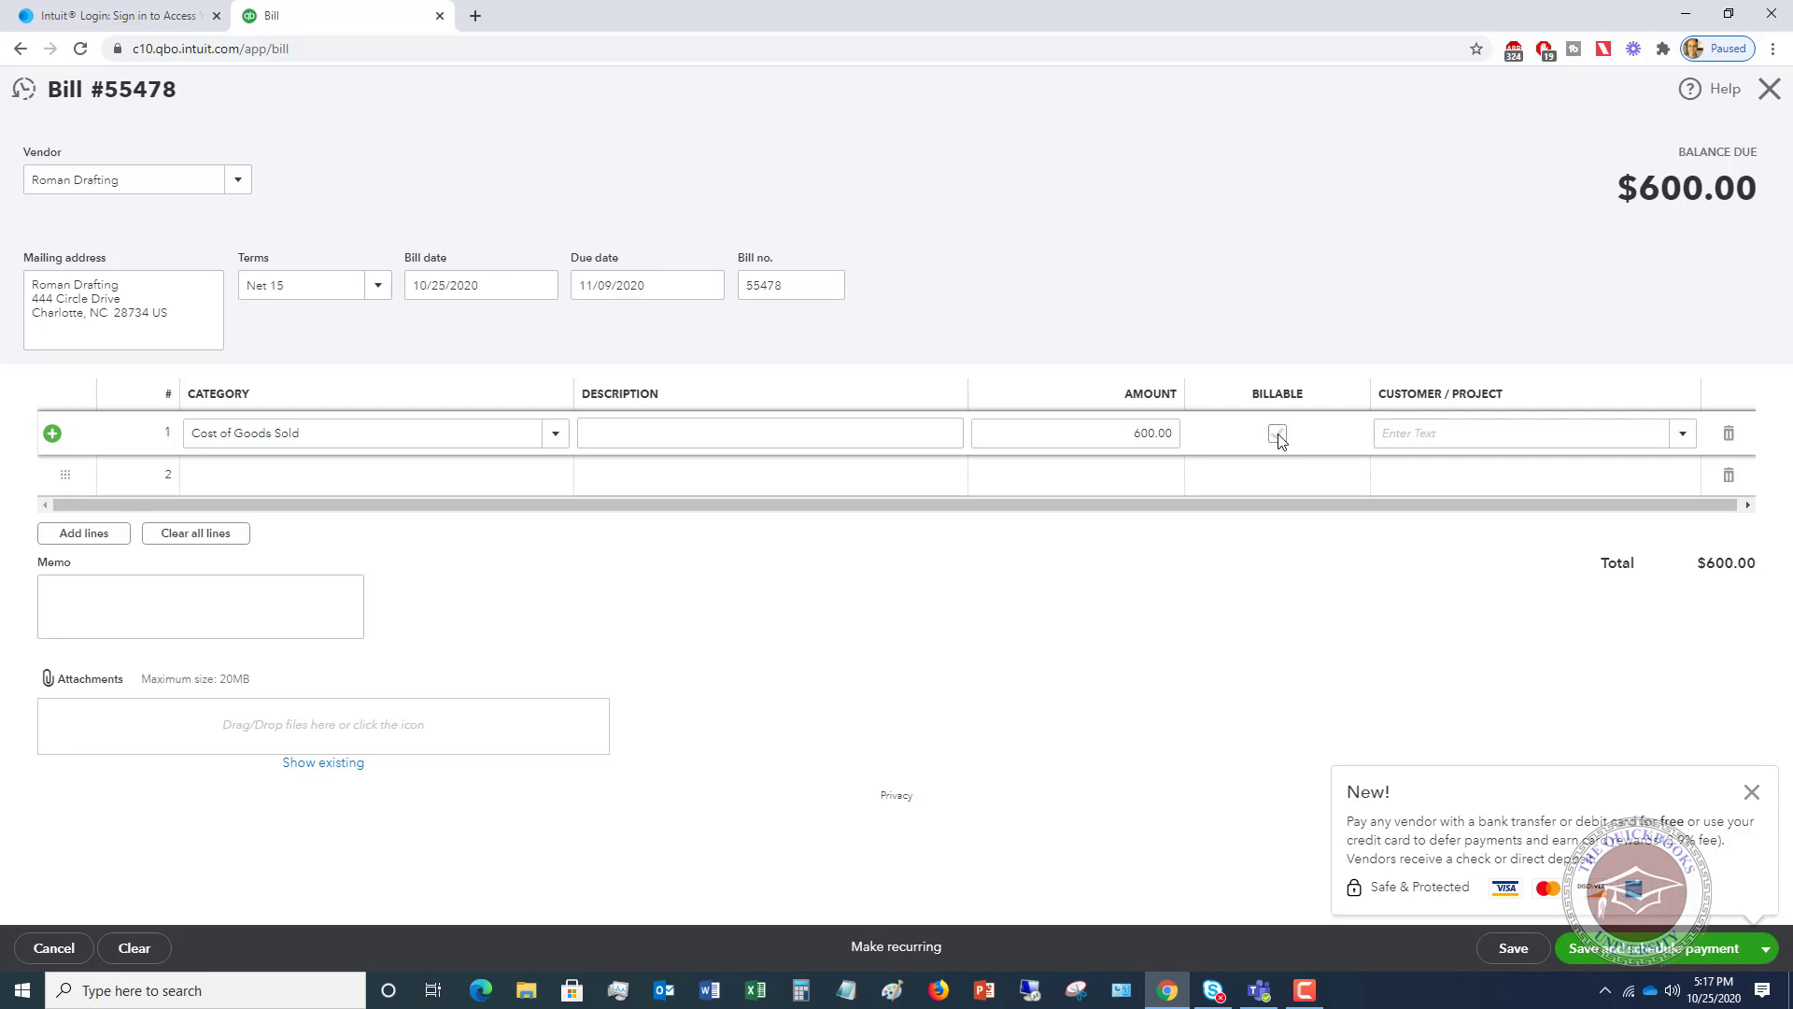
click(1278, 434)
click(1682, 433)
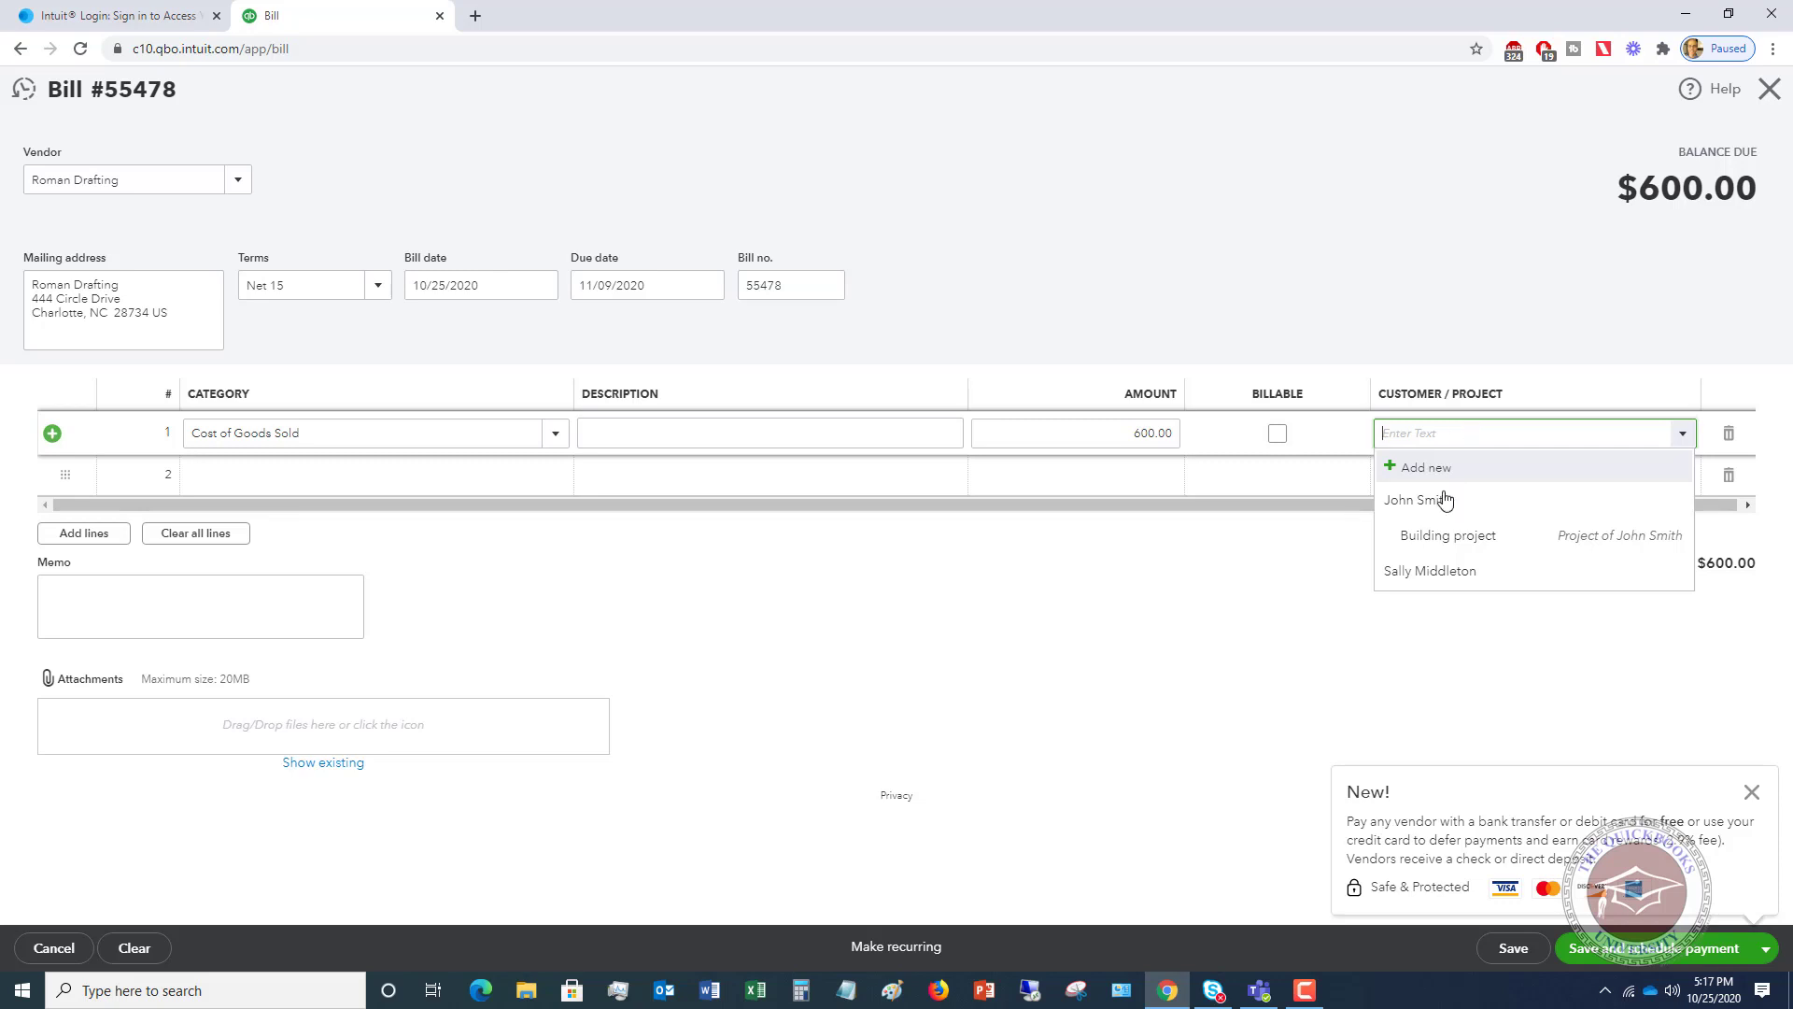
click(1437, 549)
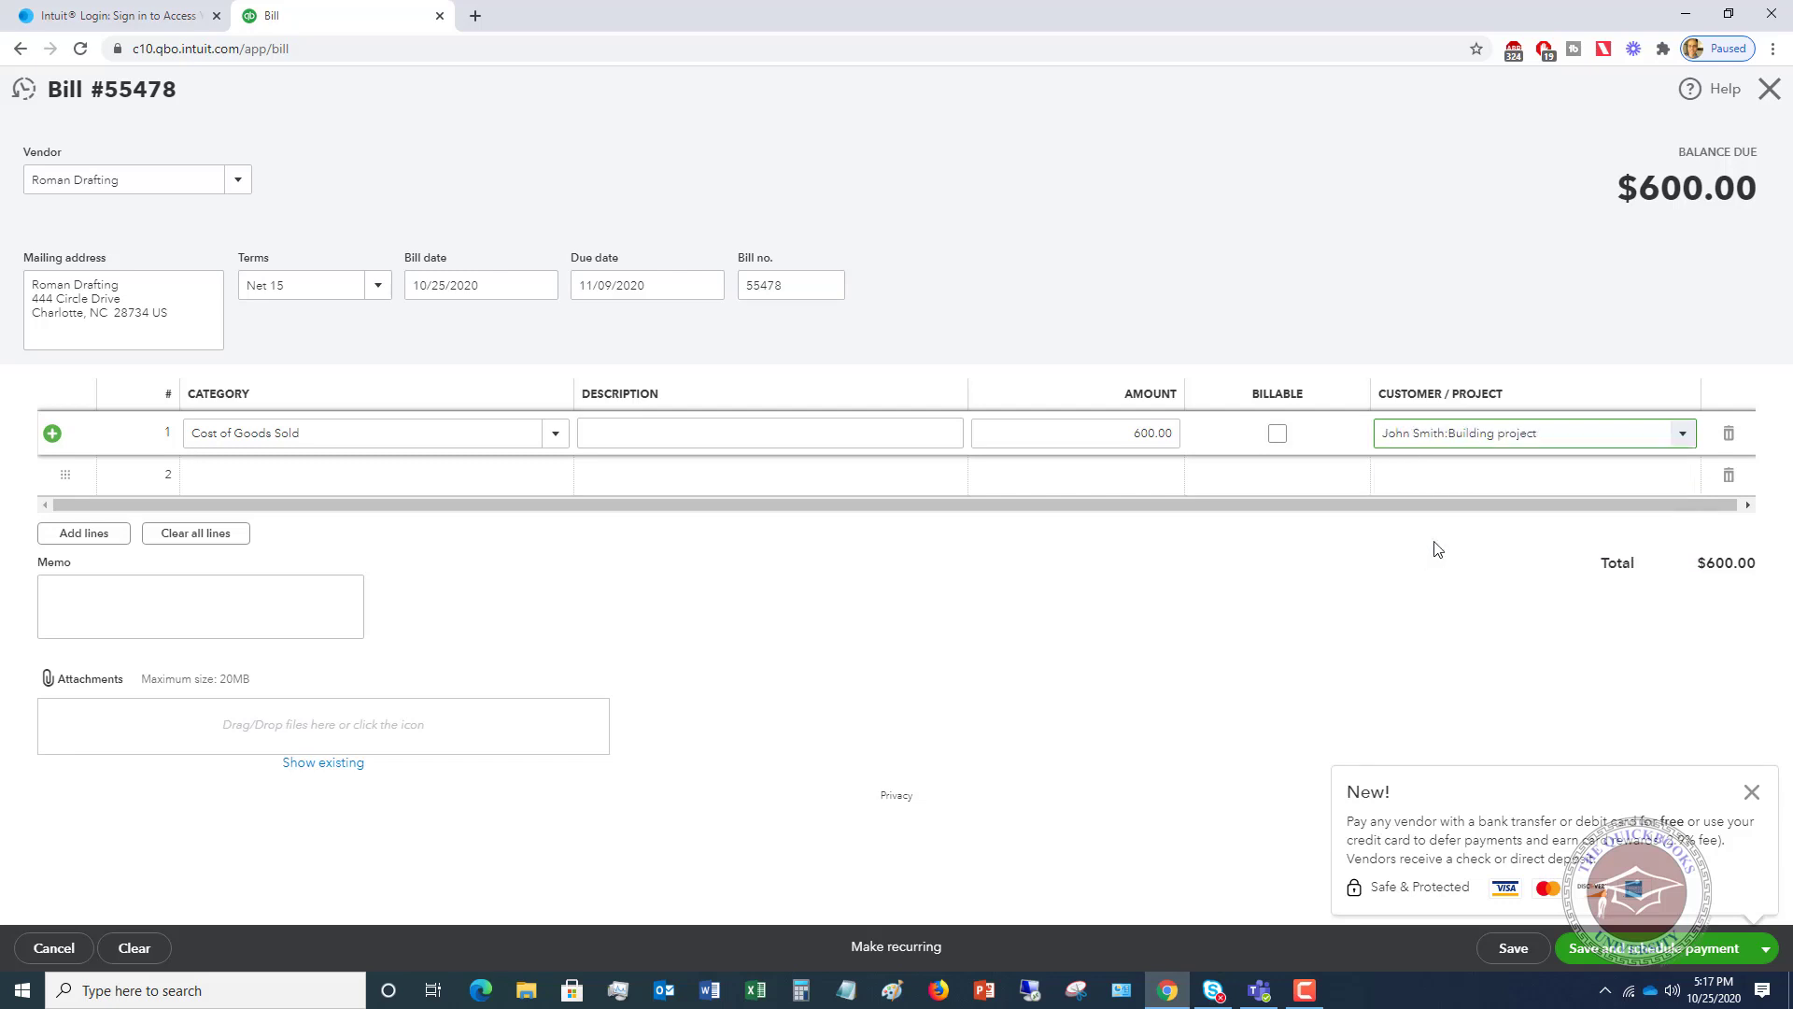
click(1768, 949)
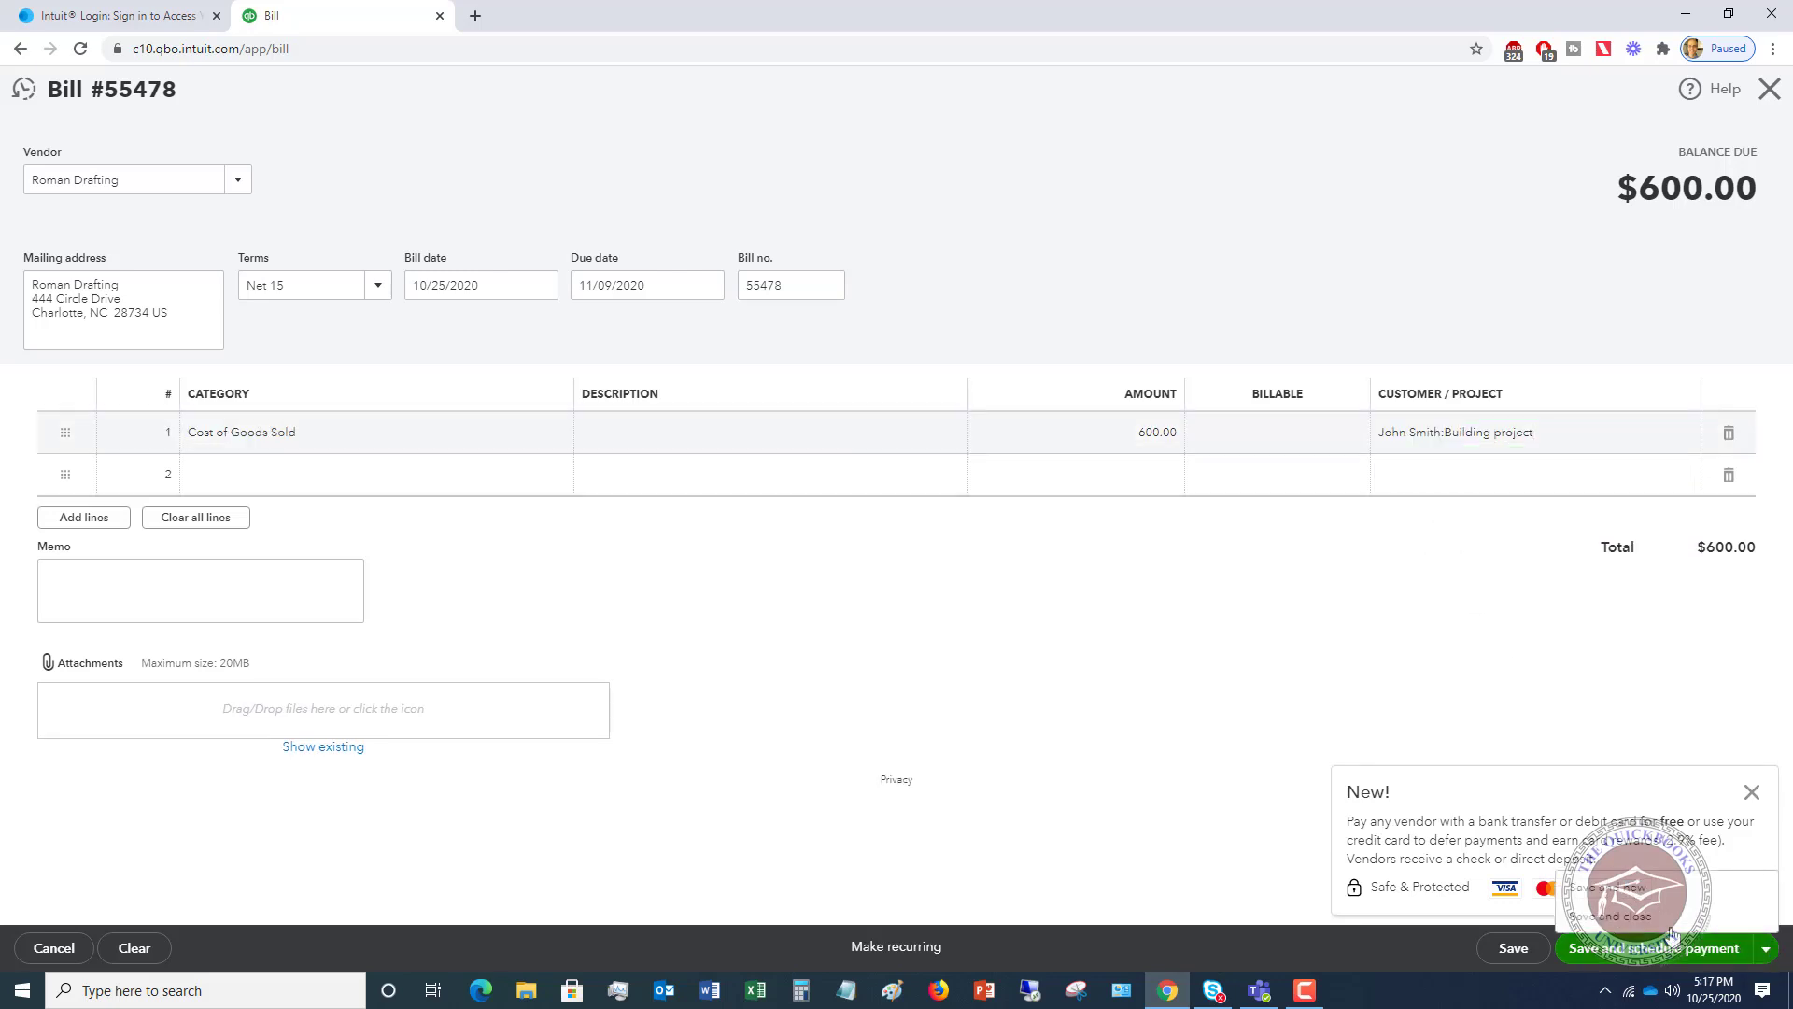
click(1621, 915)
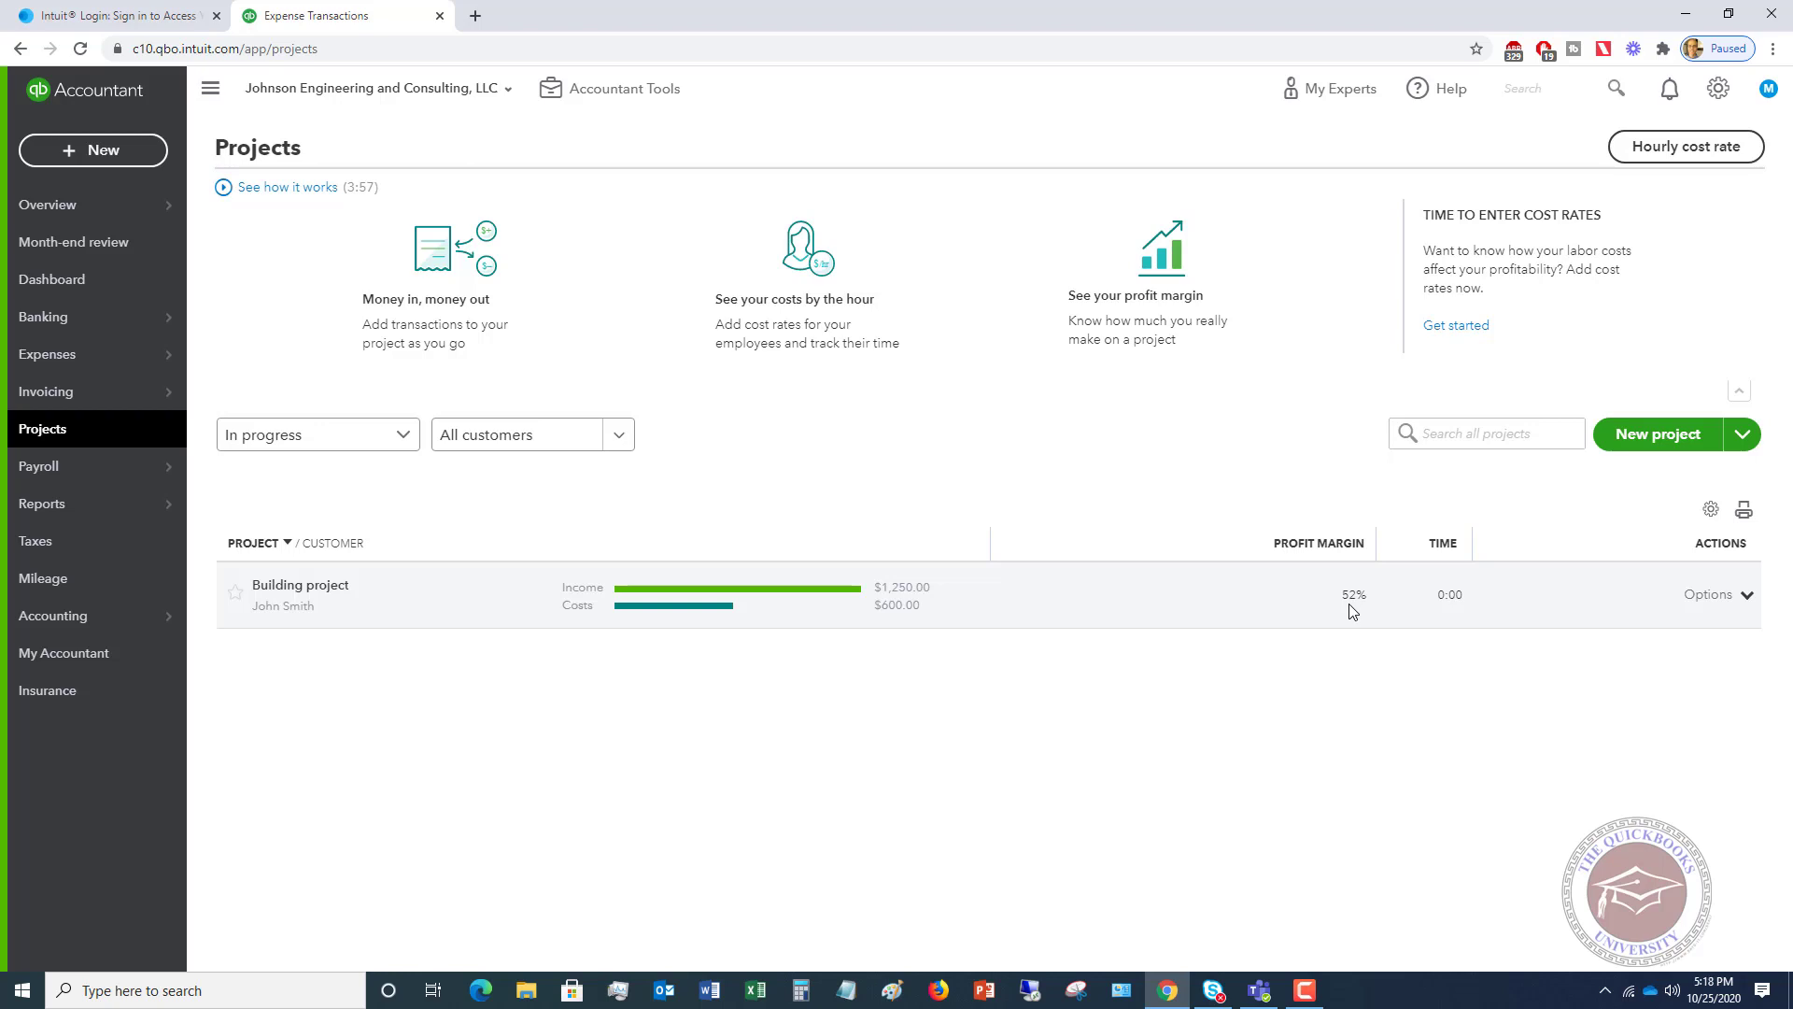
- Check the Building project on the Projects list: $1,250 income, $600 costs, 52% margin
mouse_move(77, 355)
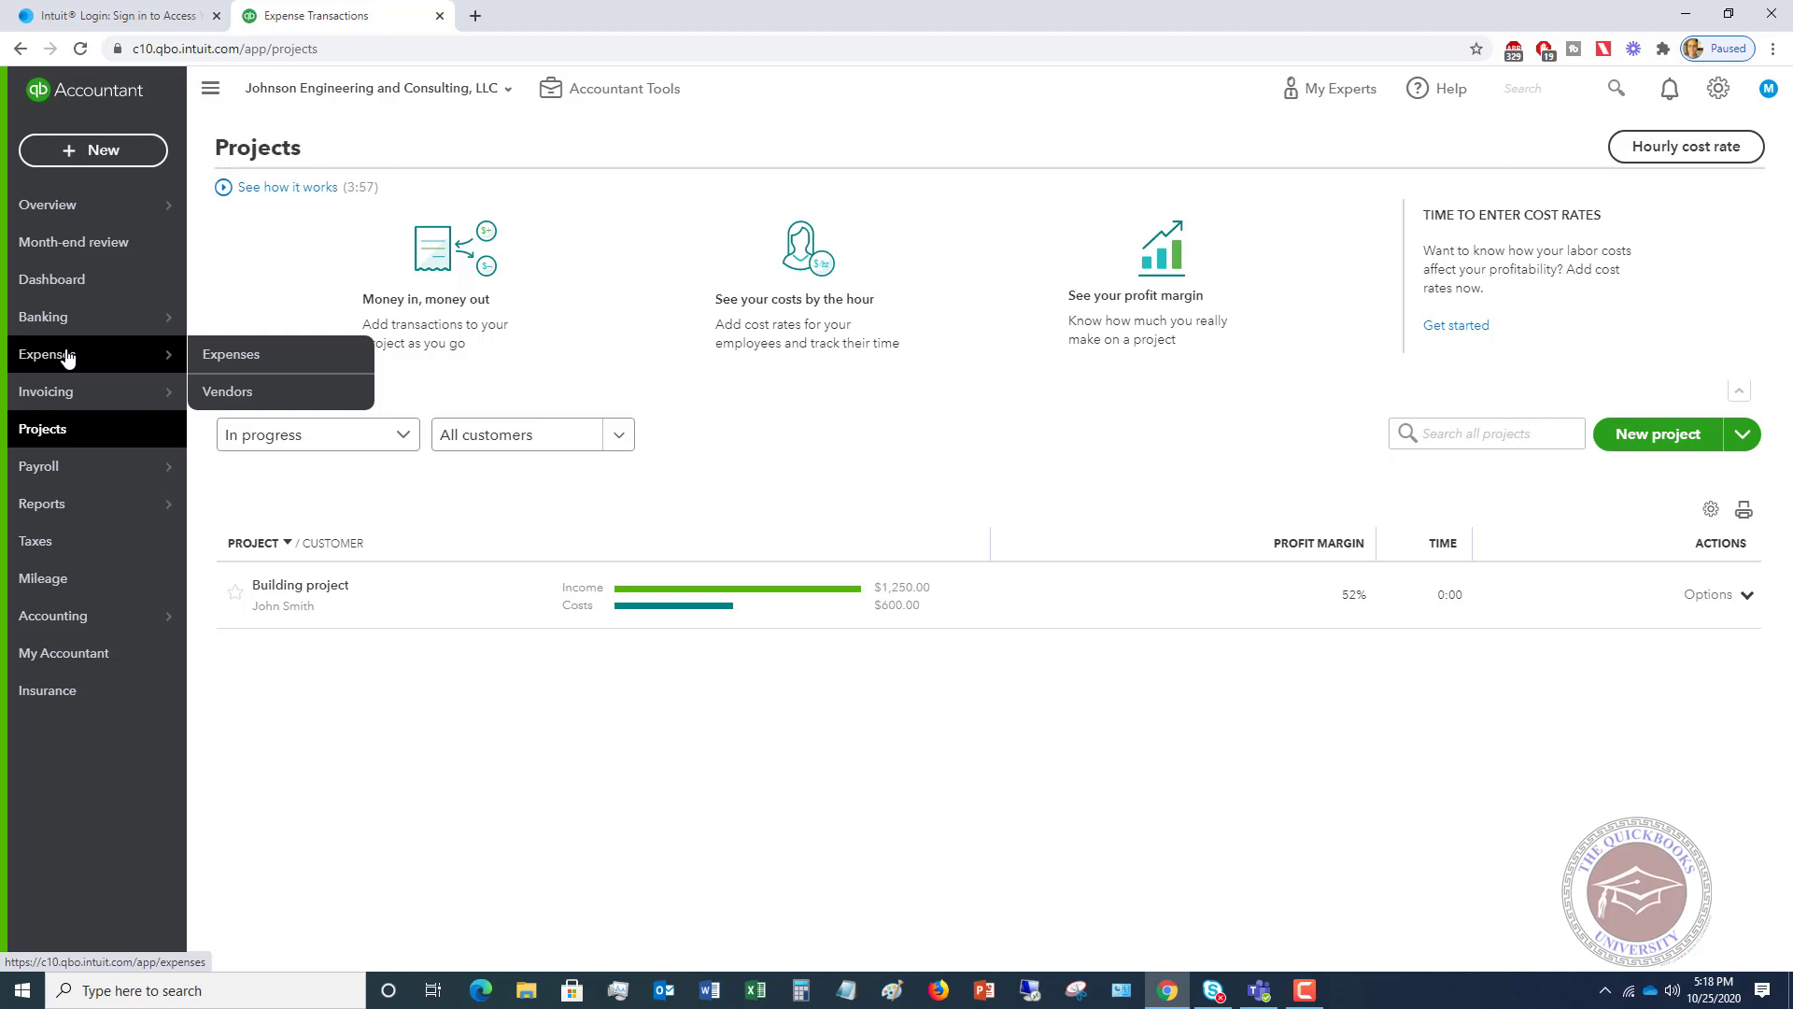
- Start a new Expense transaction from the Expenses list
click(287, 356)
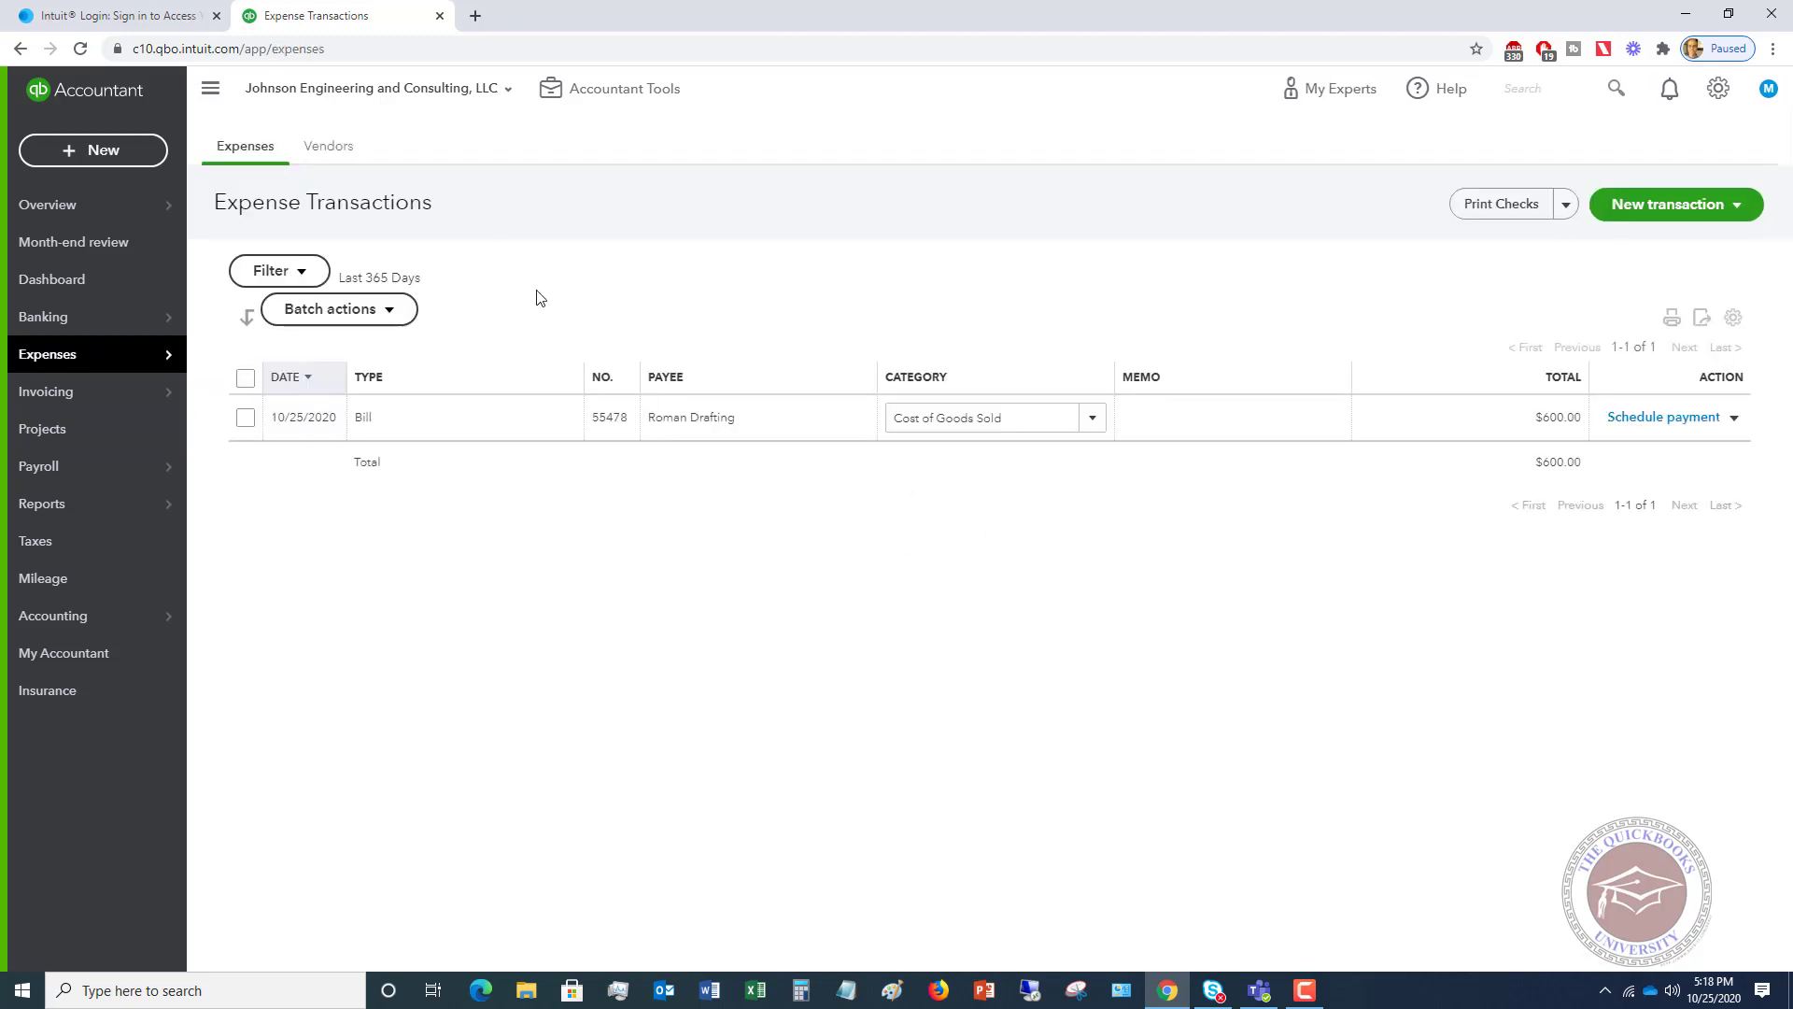
click(1735, 208)
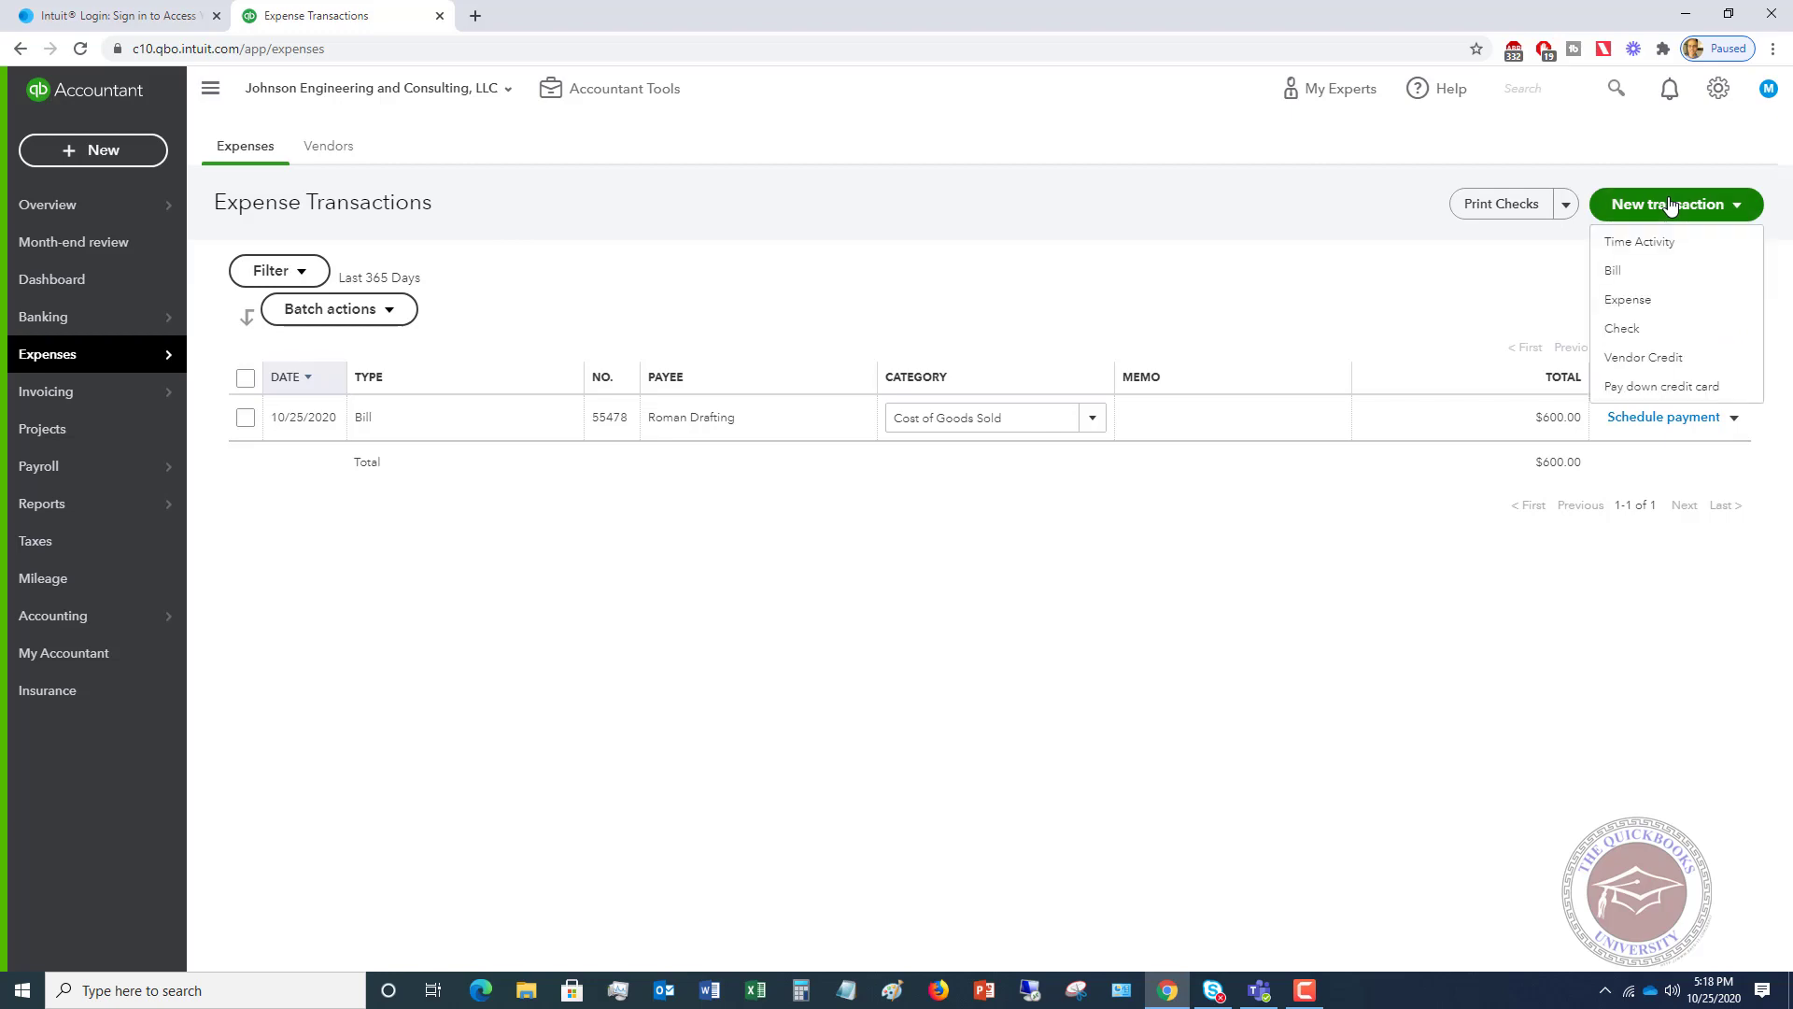
click(1626, 301)
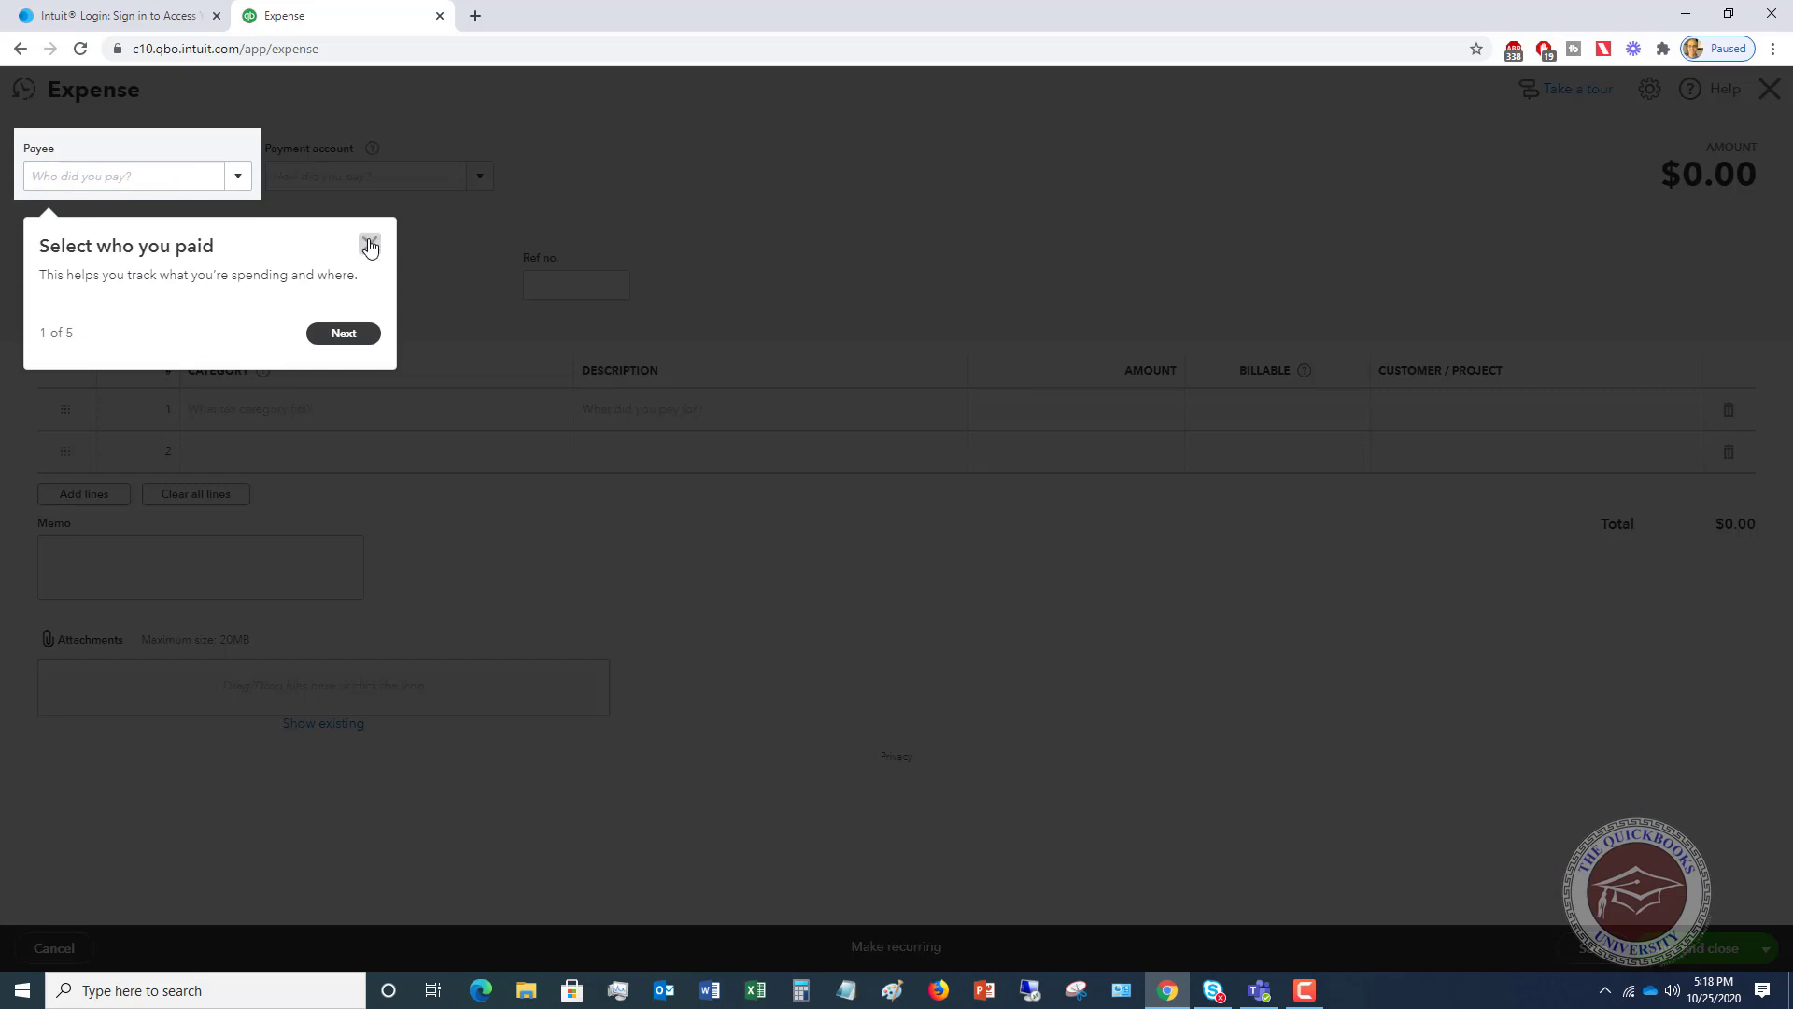
- Dismiss the tour and set the expense payee to Costco, paid in Cash
click(370, 246)
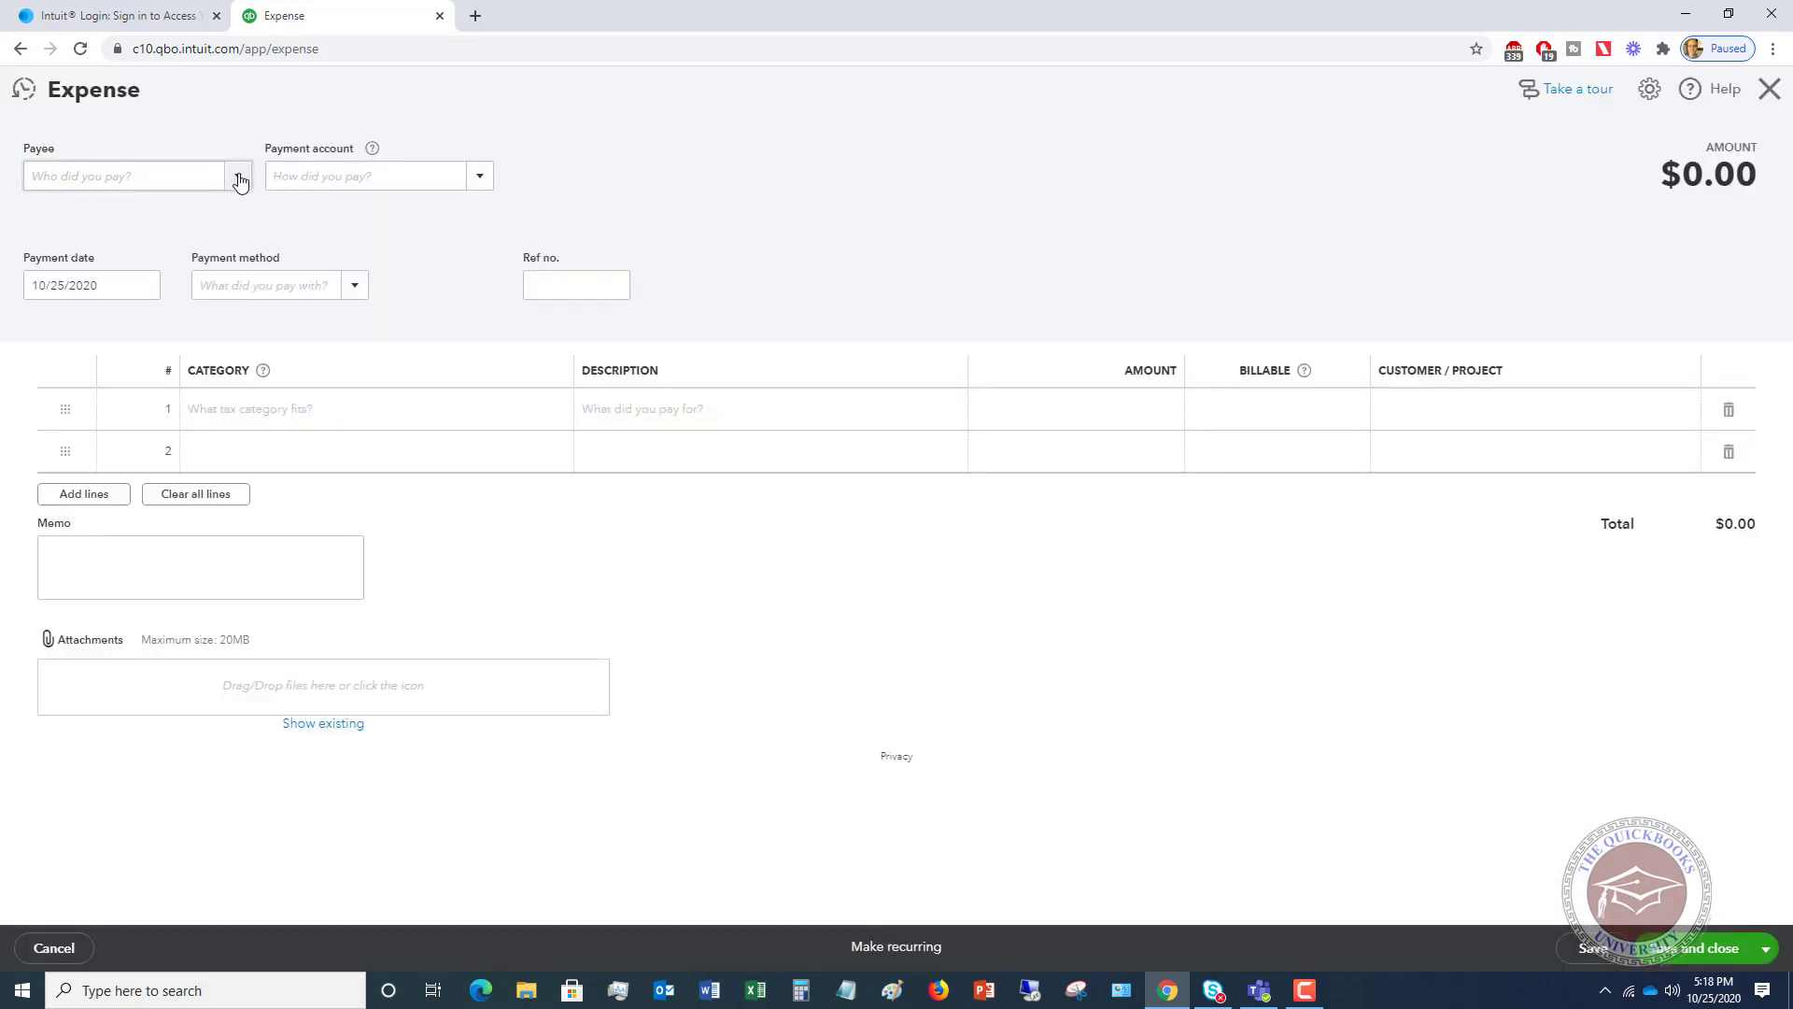
click(240, 180)
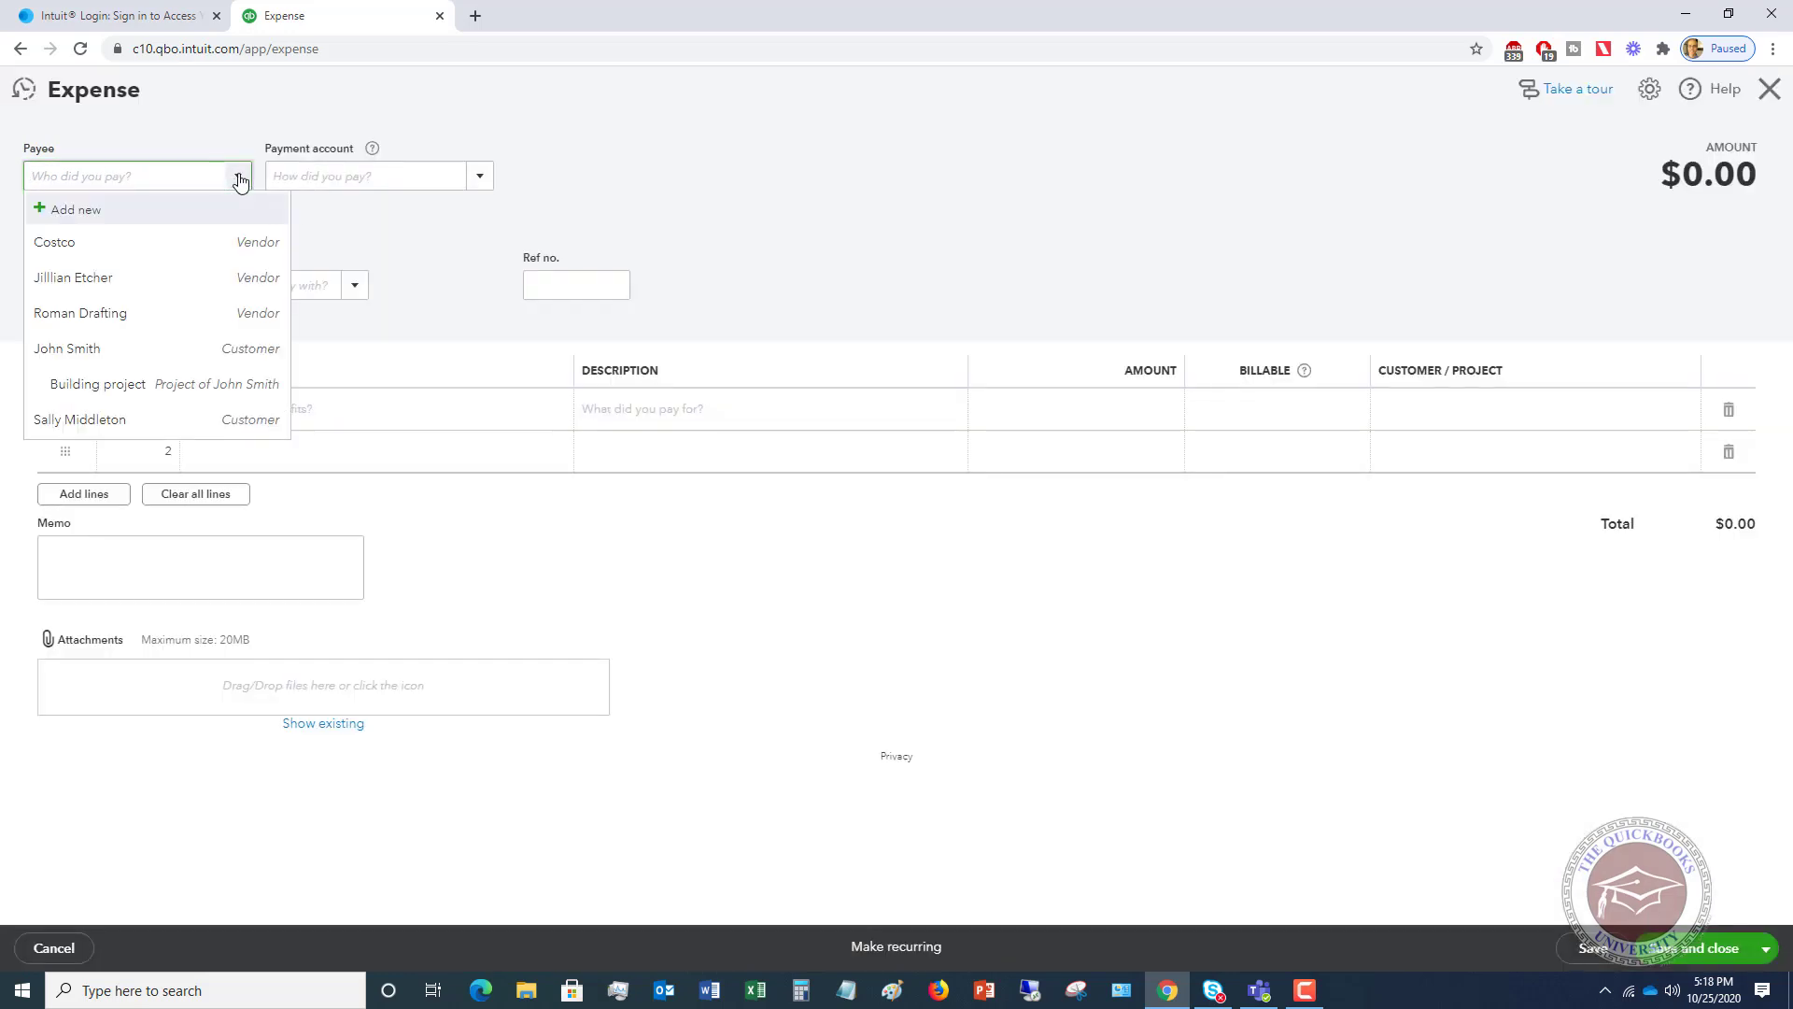
click(111, 245)
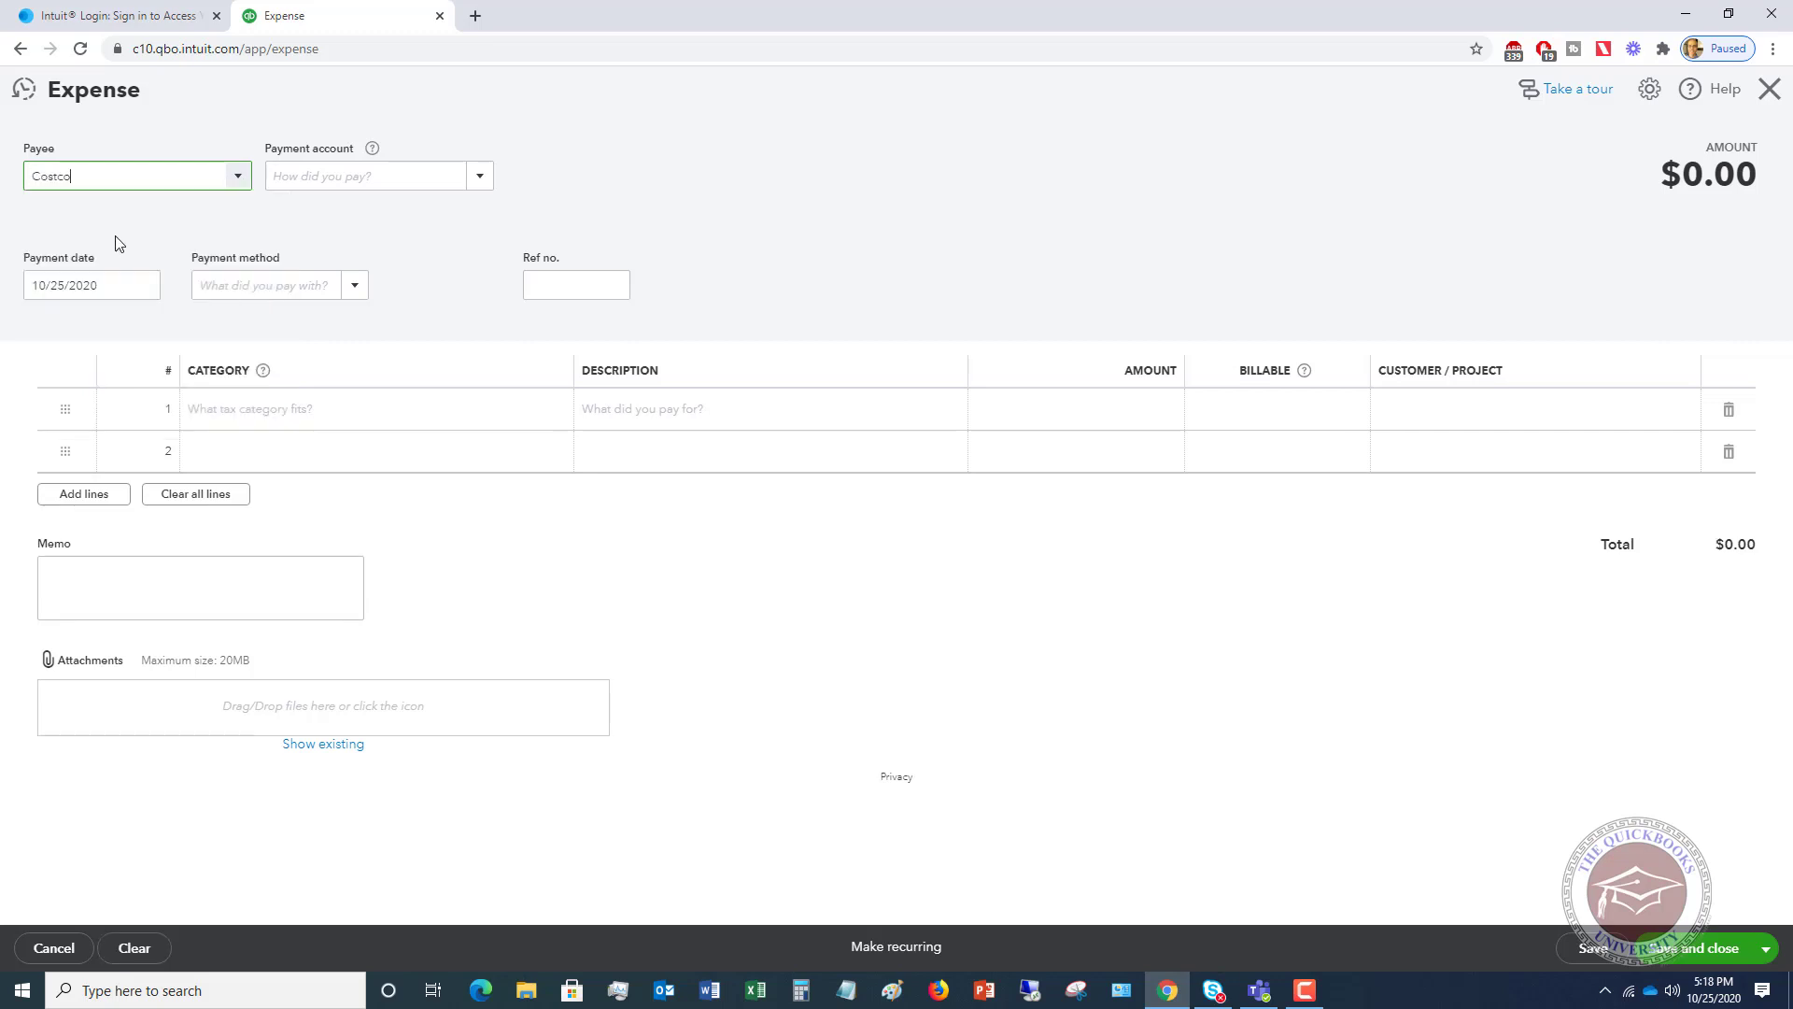
click(482, 182)
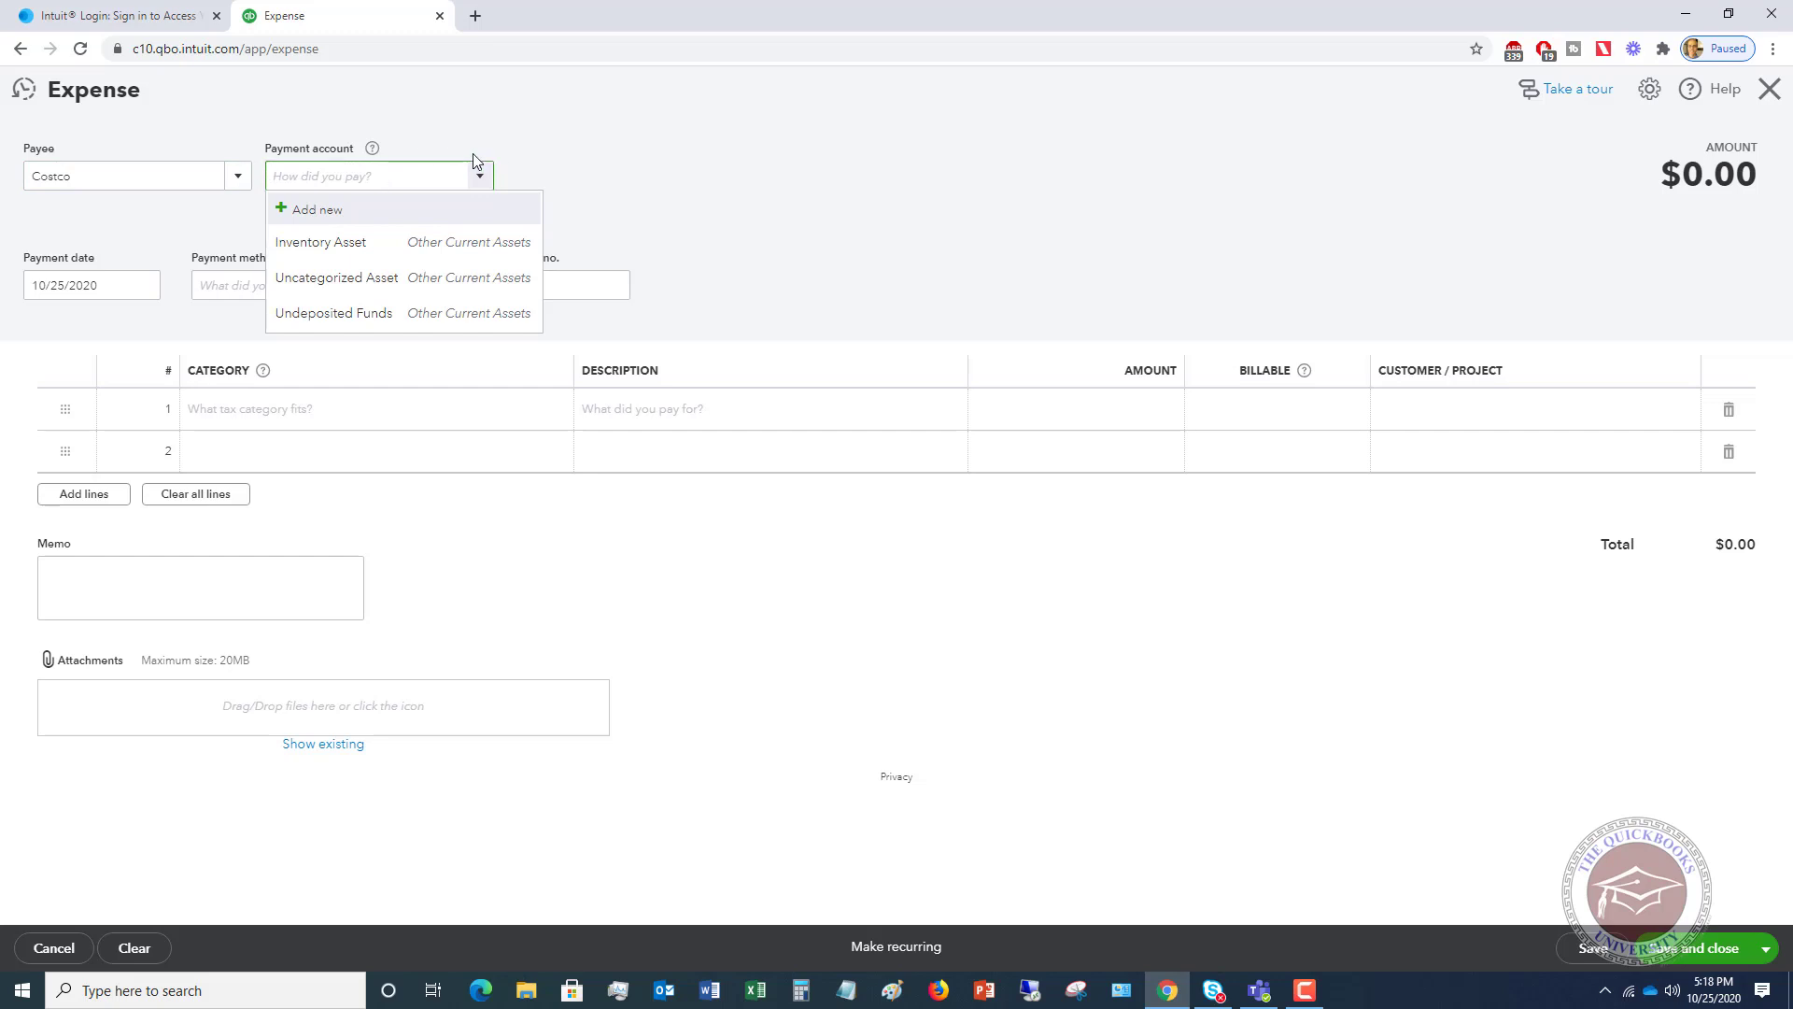
click(479, 174)
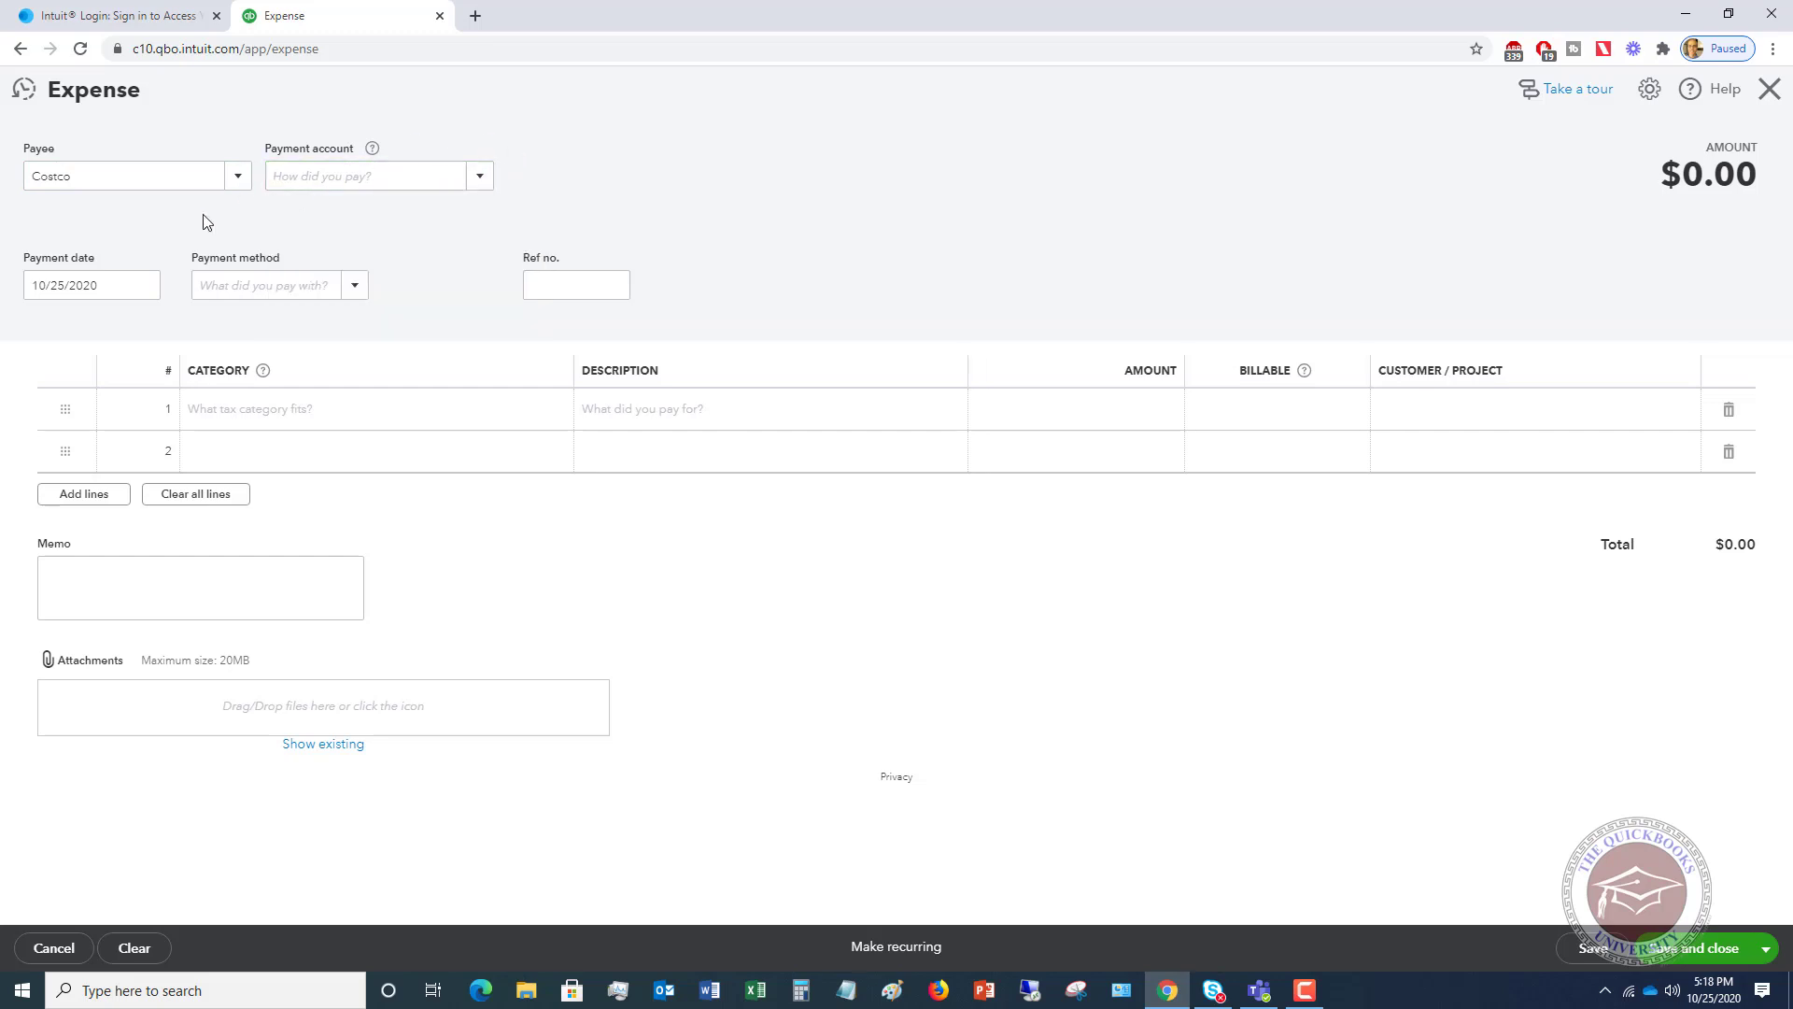
click(357, 284)
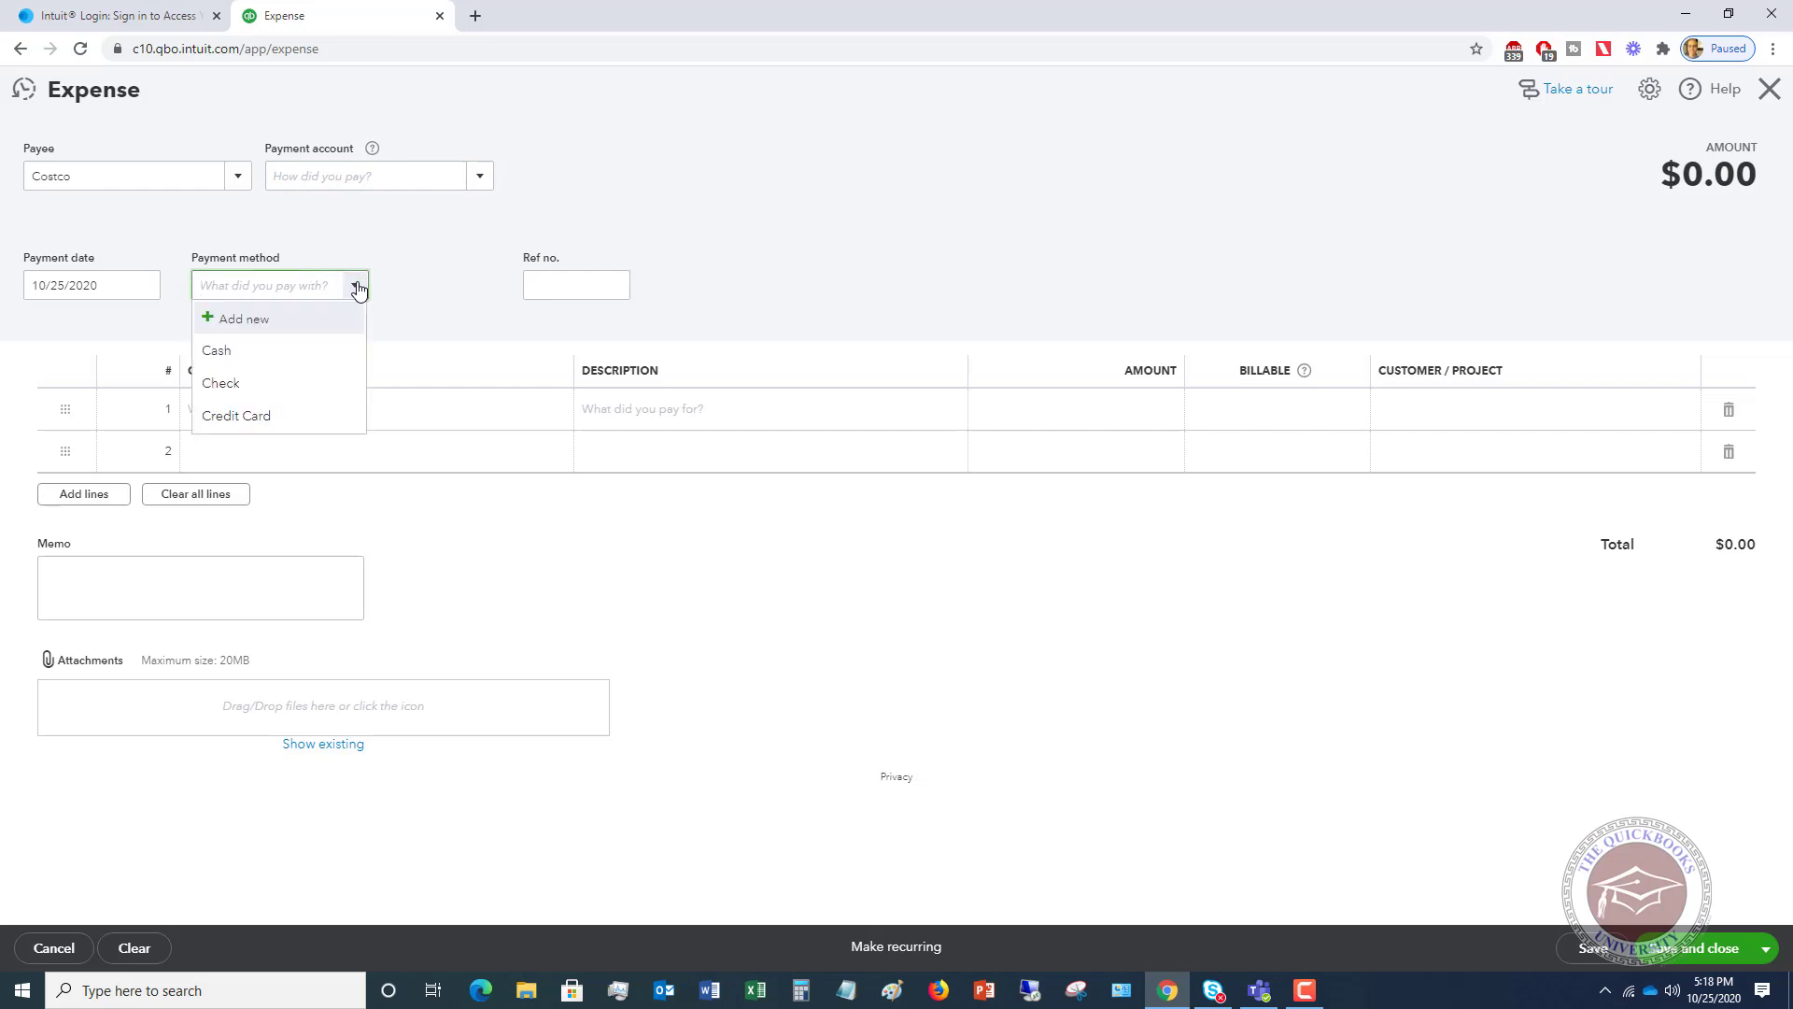
click(238, 352)
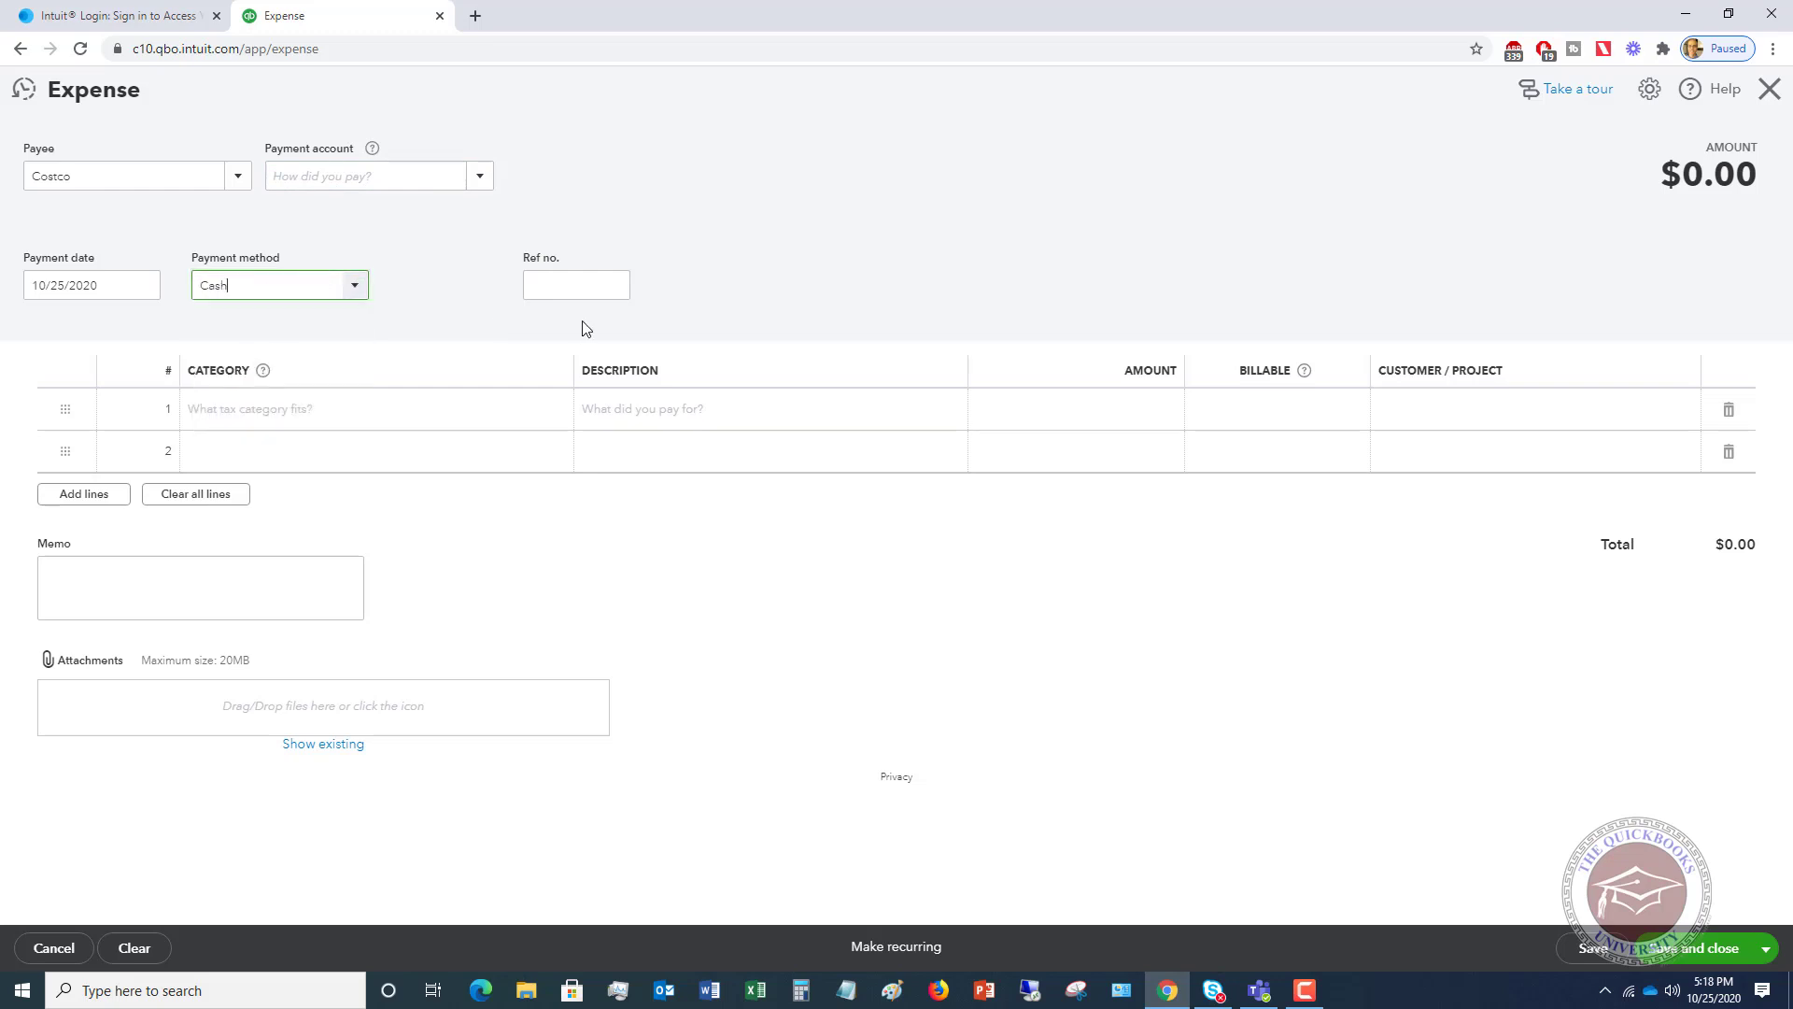
- Add a Car & Truck line 'Fuel for driving to meeting' for 52.14
click(262, 411)
click(557, 413)
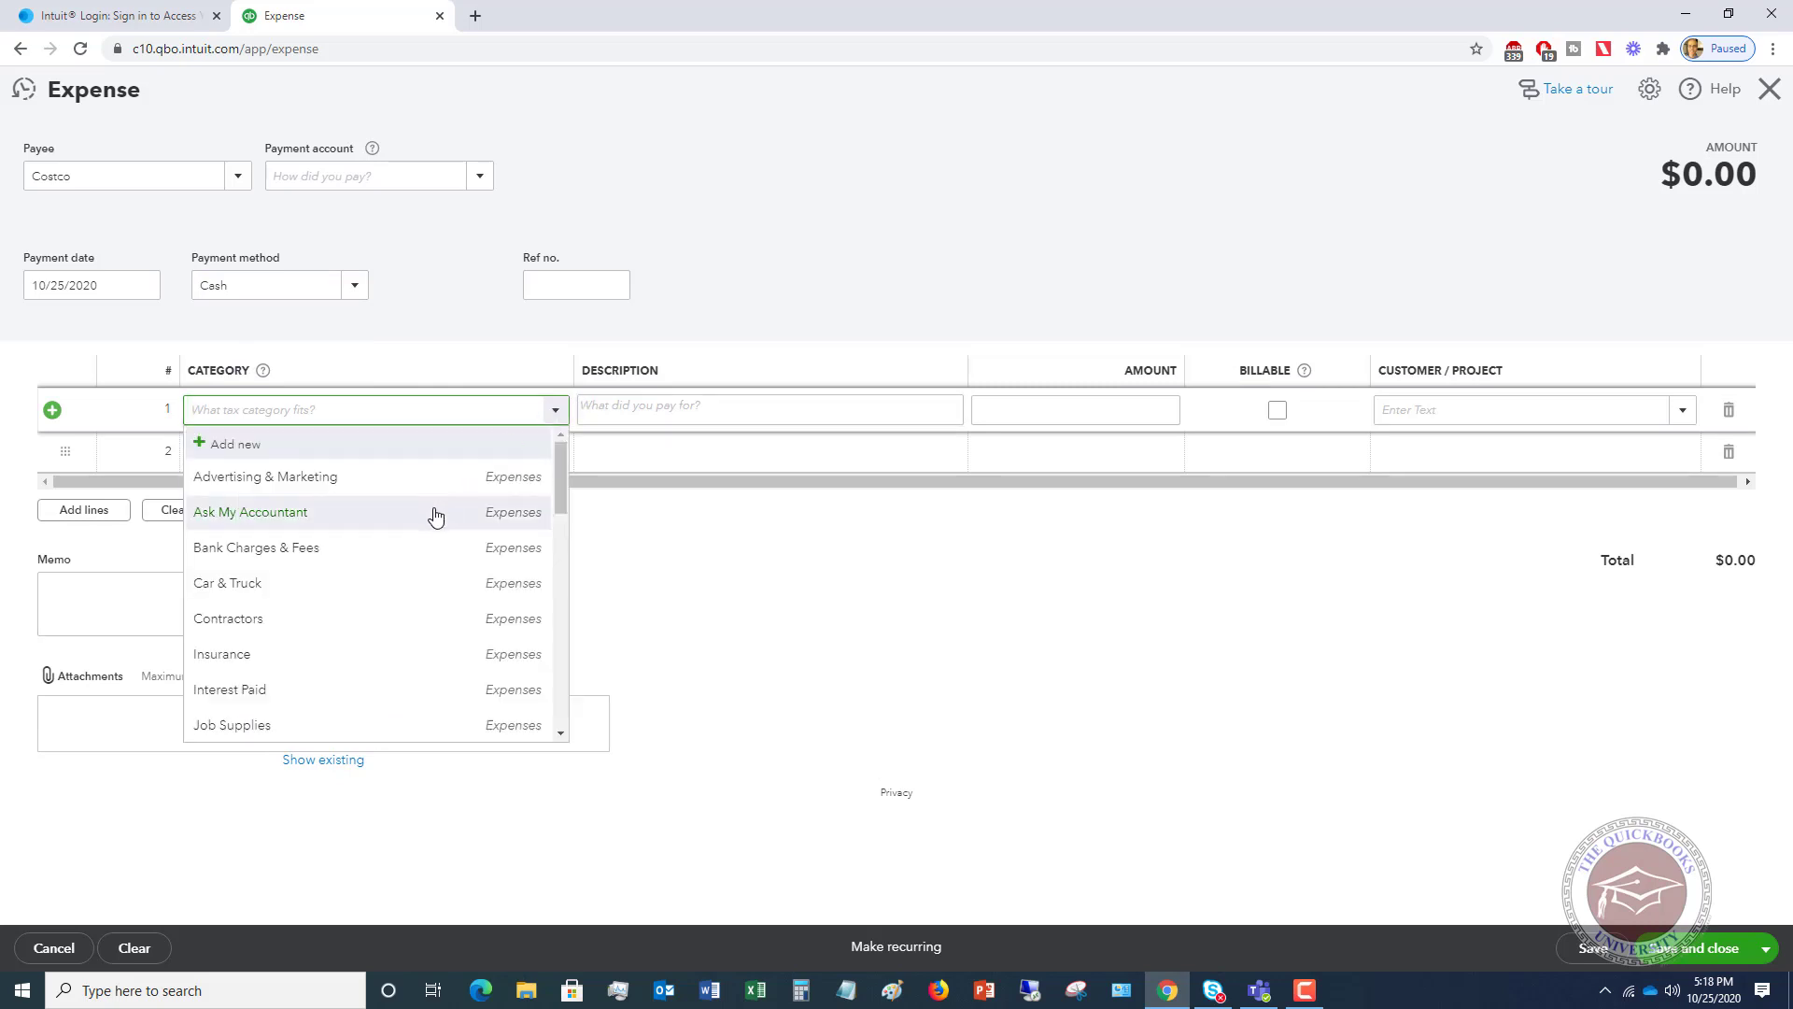
click(223, 584)
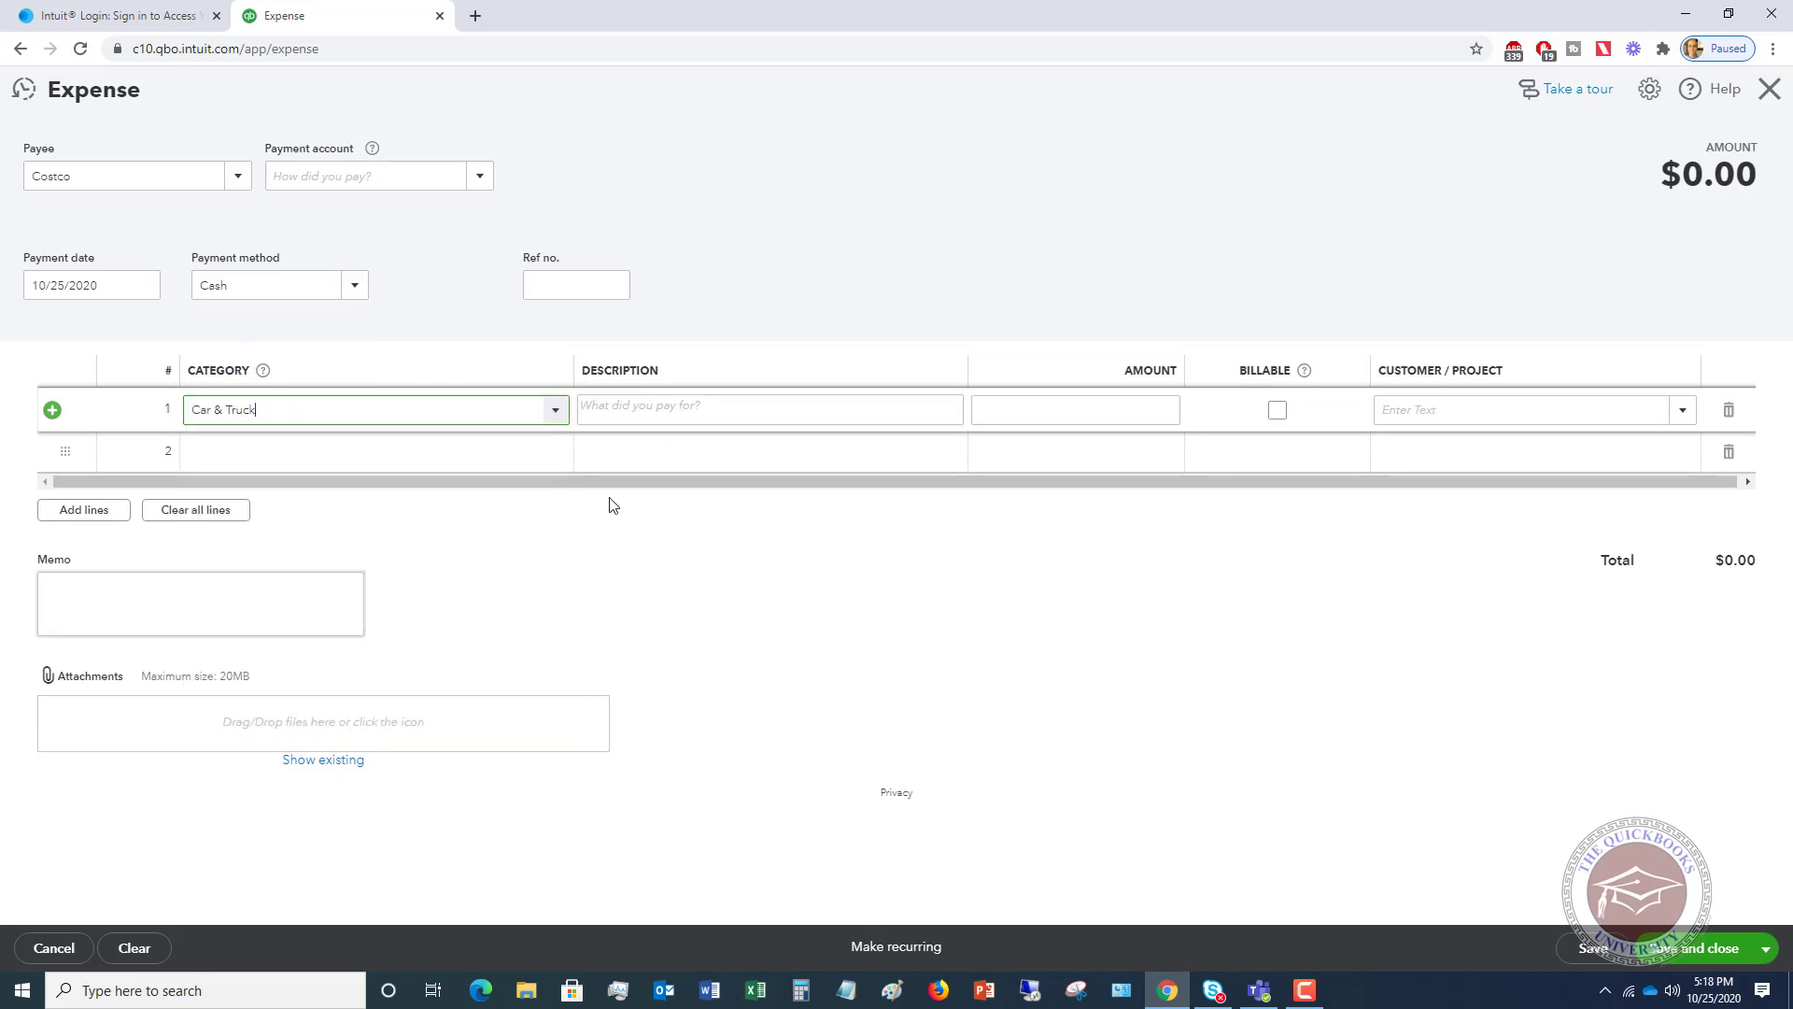
click(717, 411)
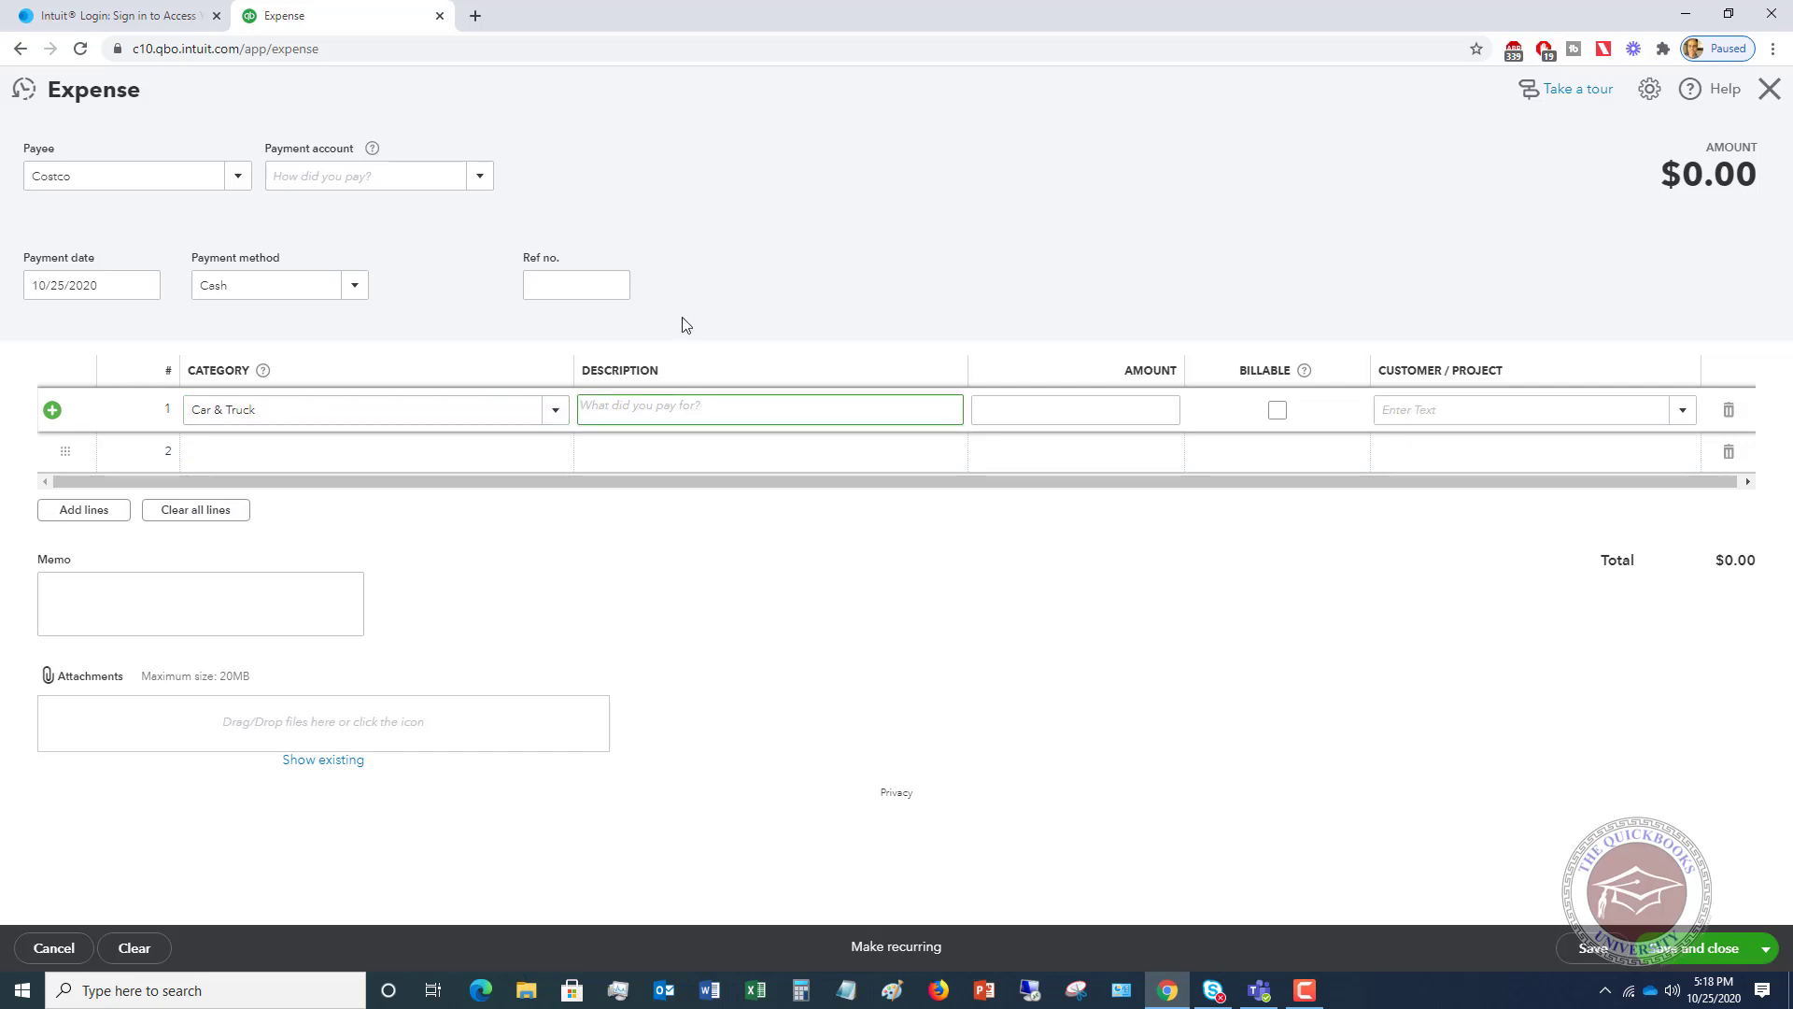
text(Fuel for driving to meeting)
key(Tab)
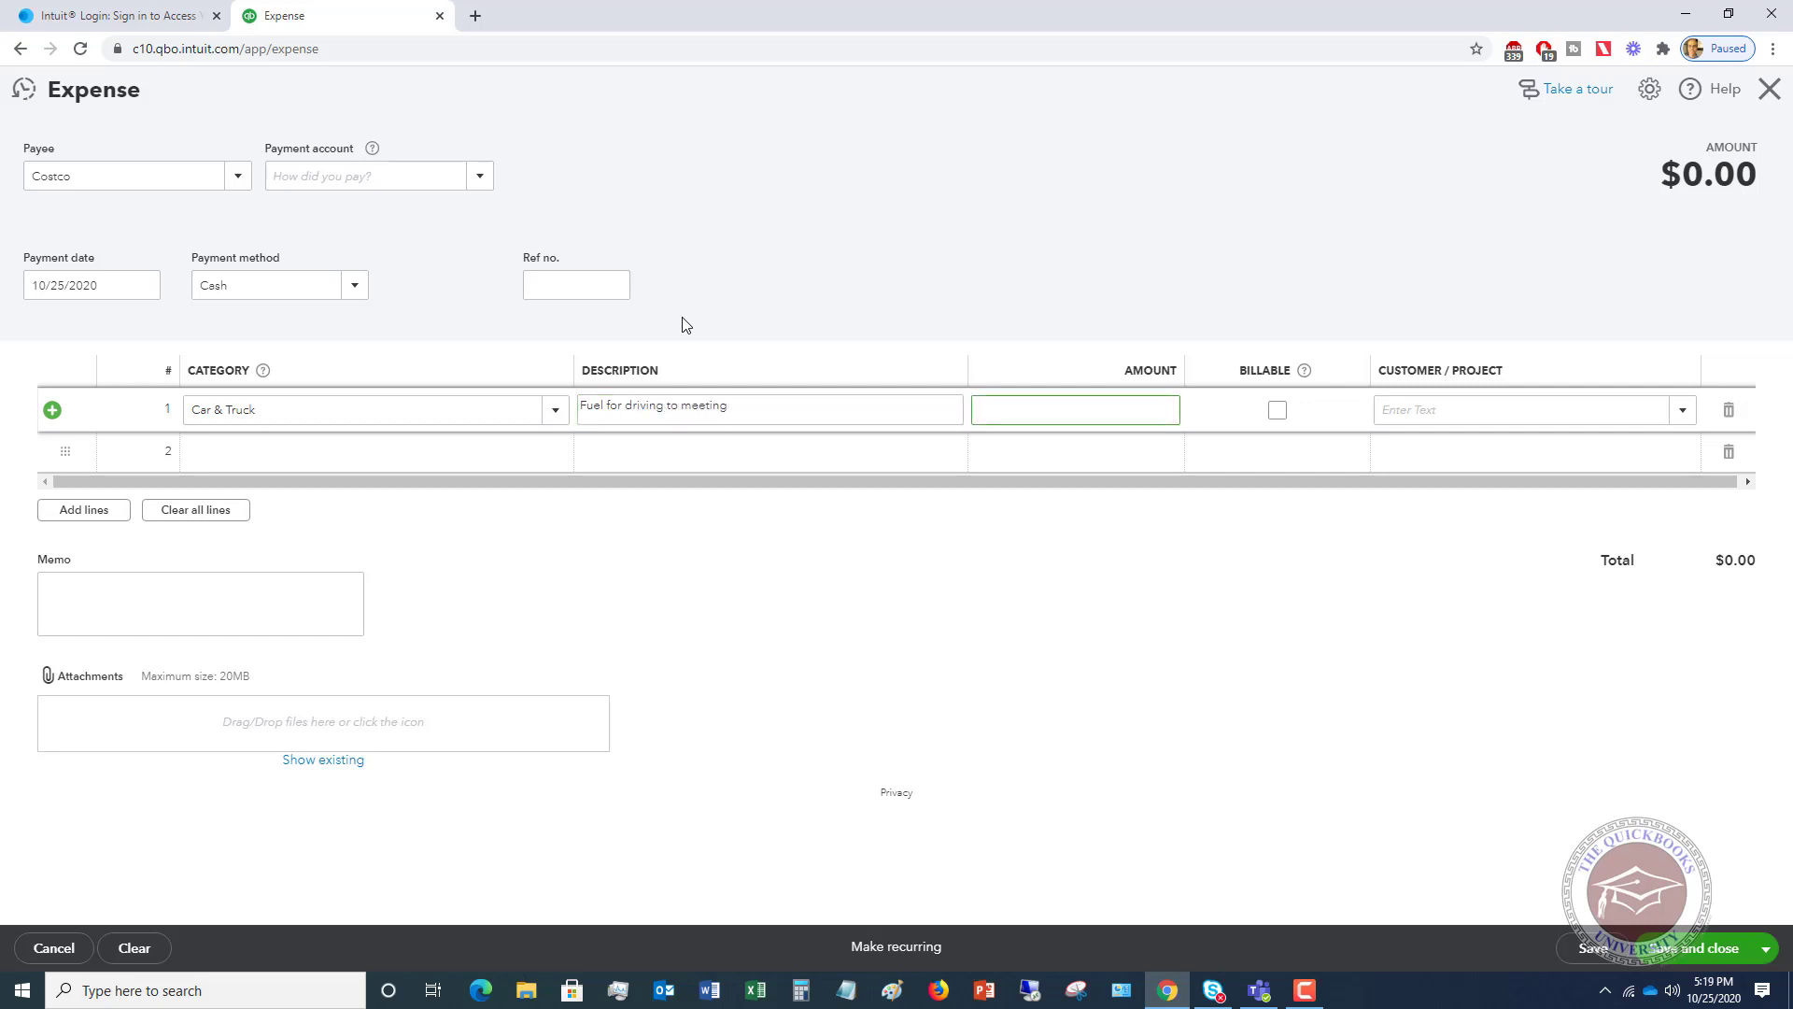
text(52.14)
click(686, 325)
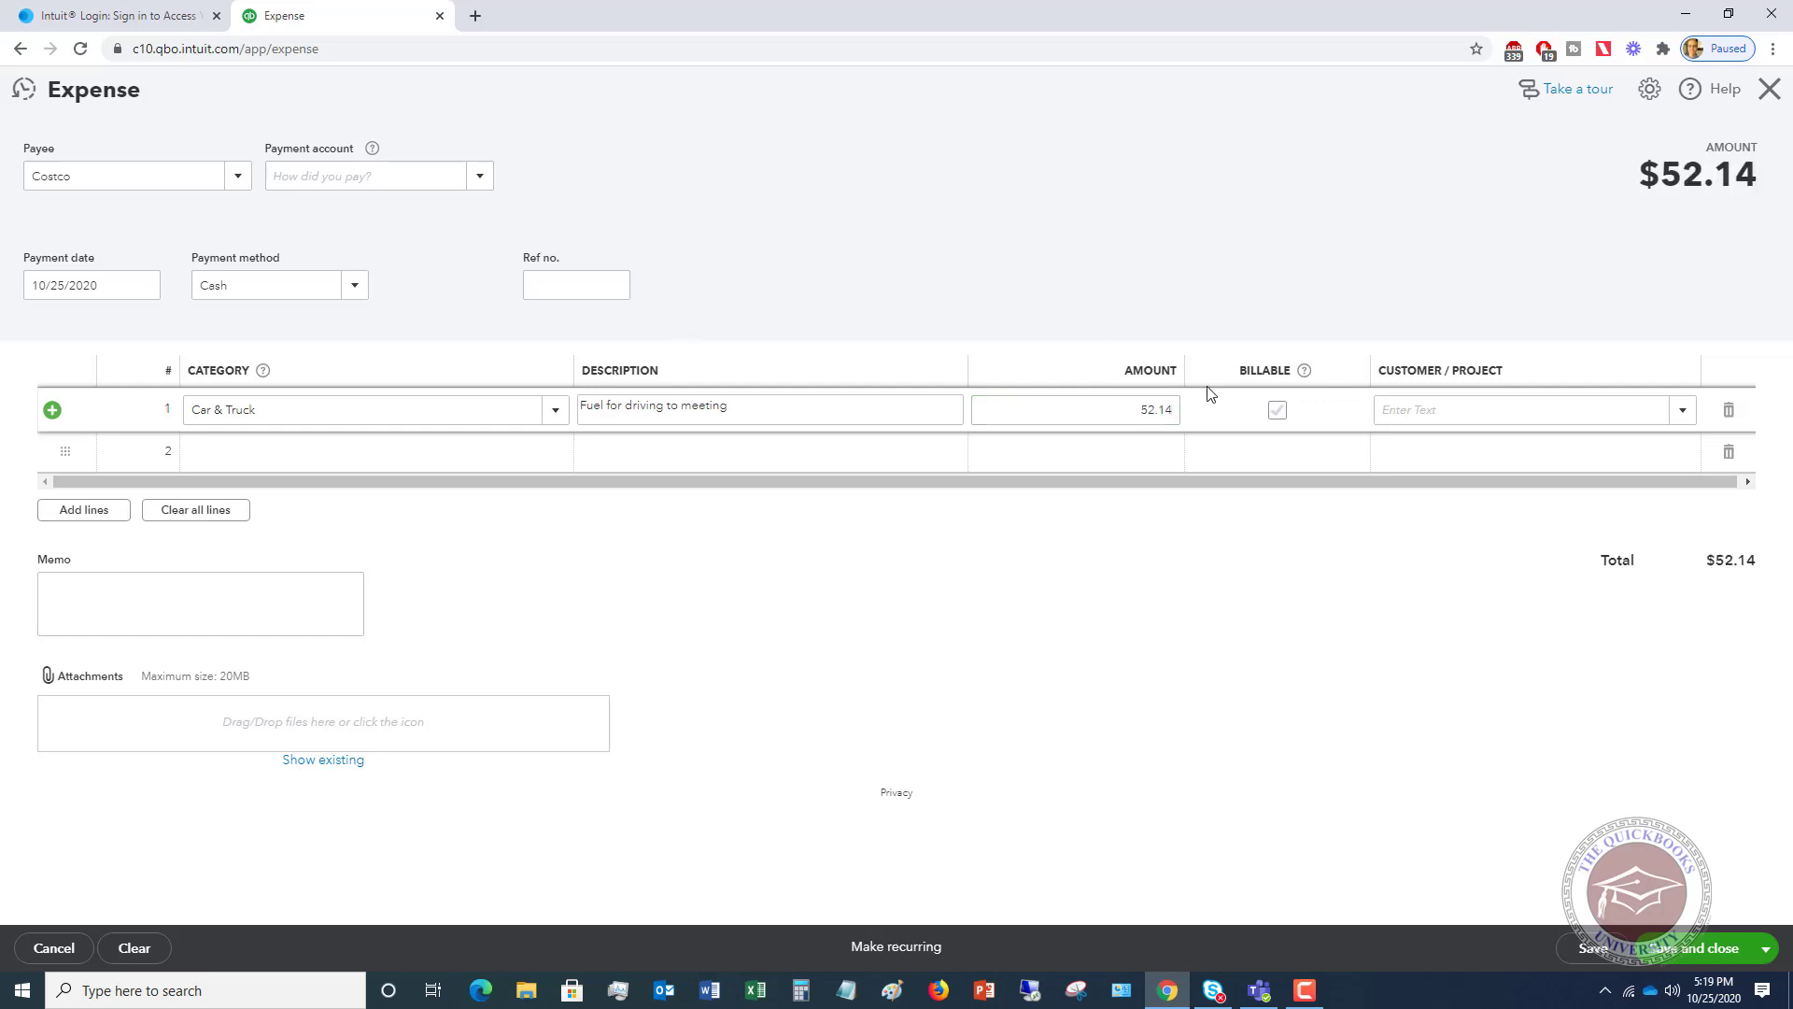
- Mark the fuel line billable to the Building project and attempt to save
click(1278, 411)
click(1683, 411)
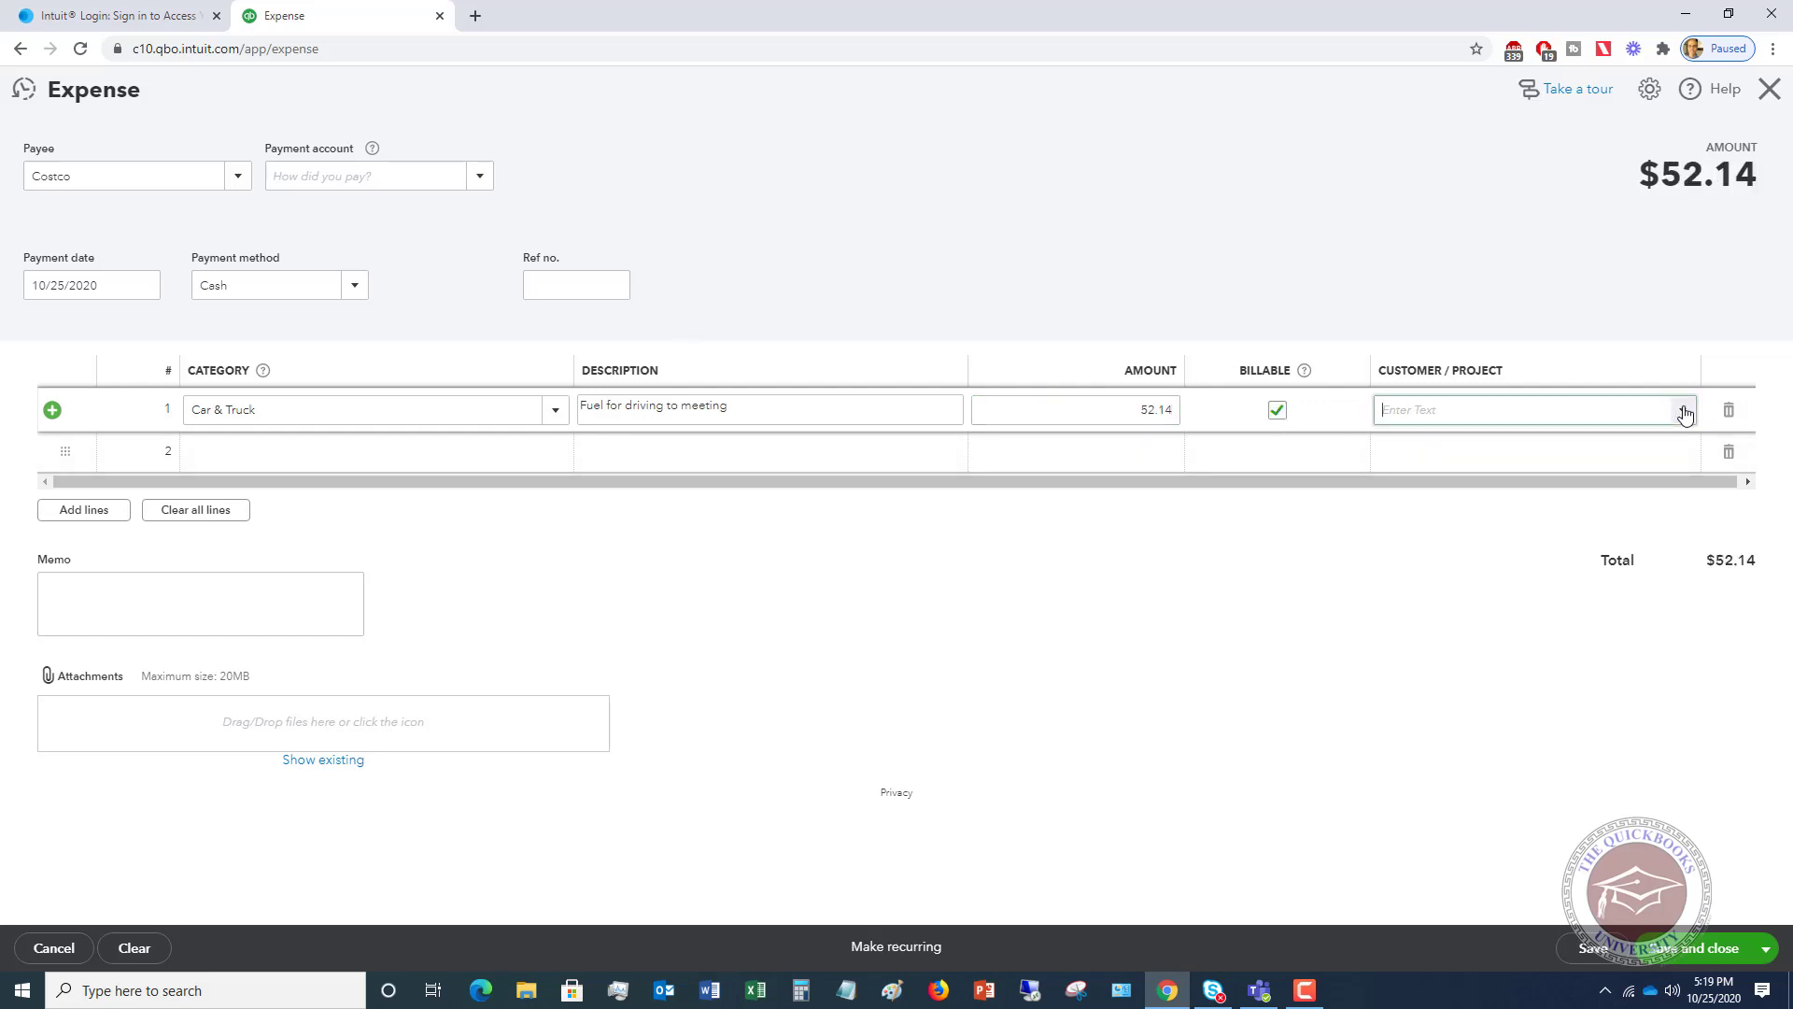
click(1431, 516)
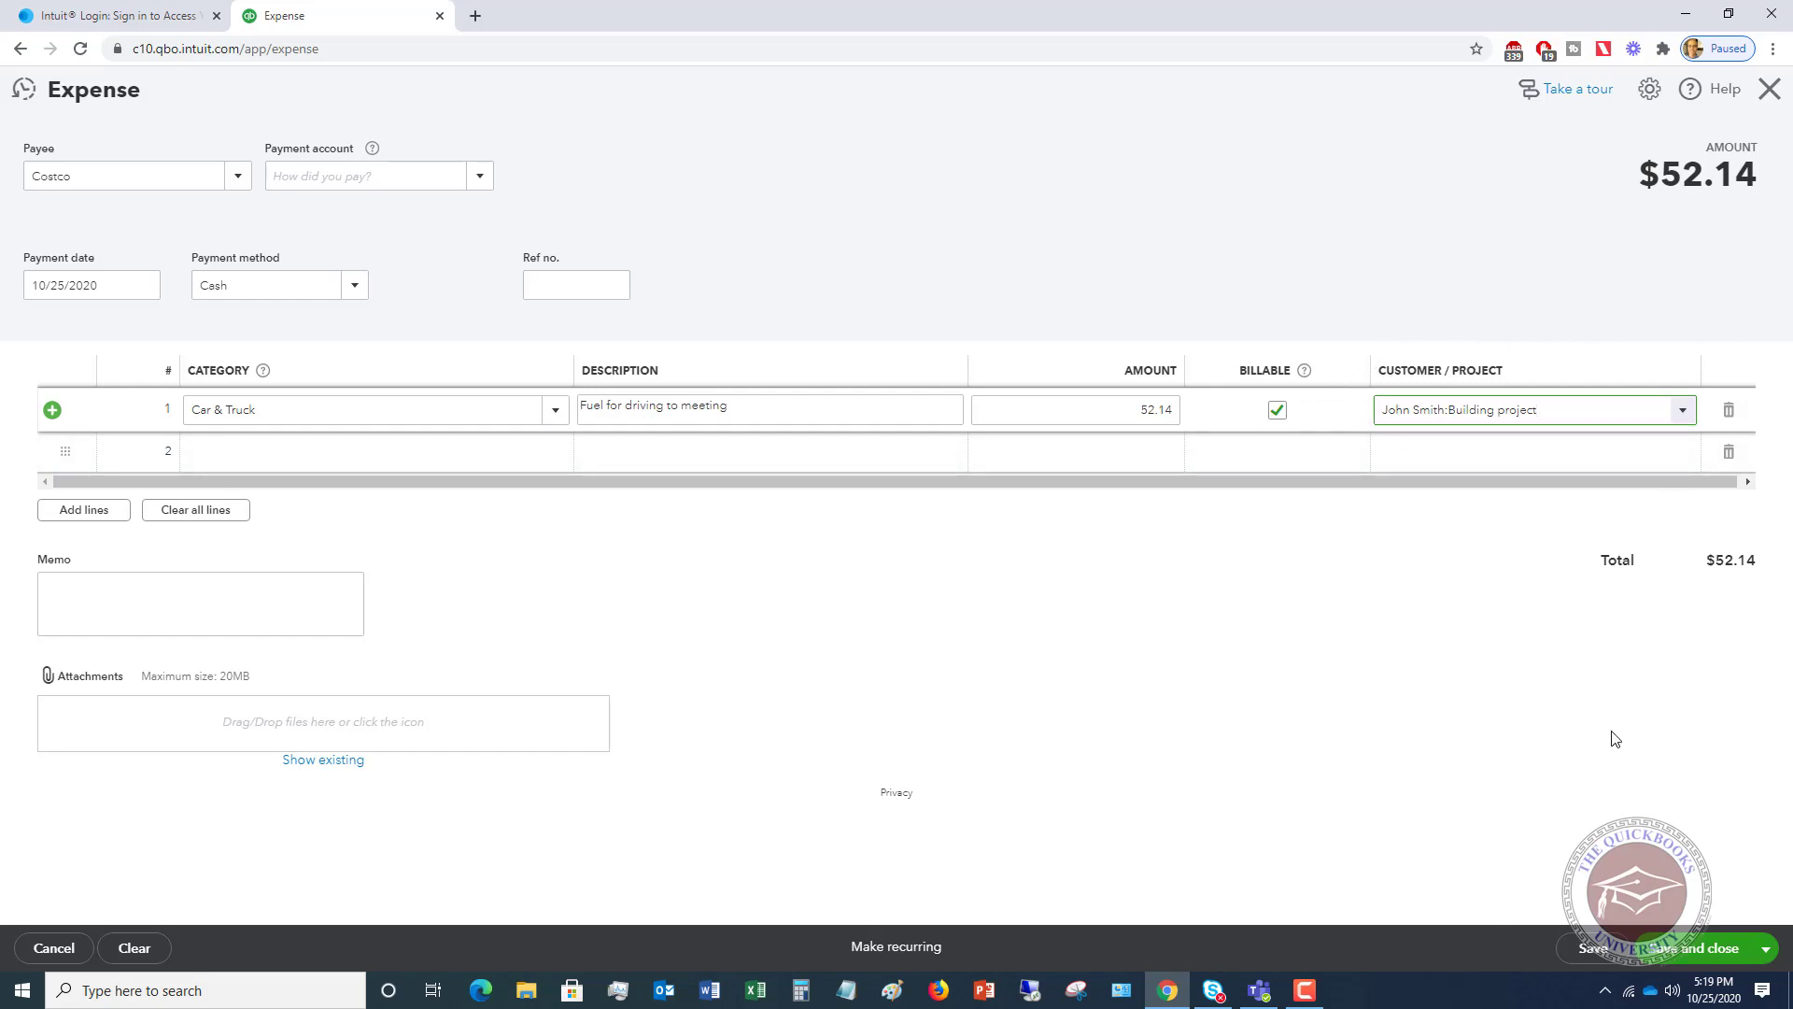
click(1693, 949)
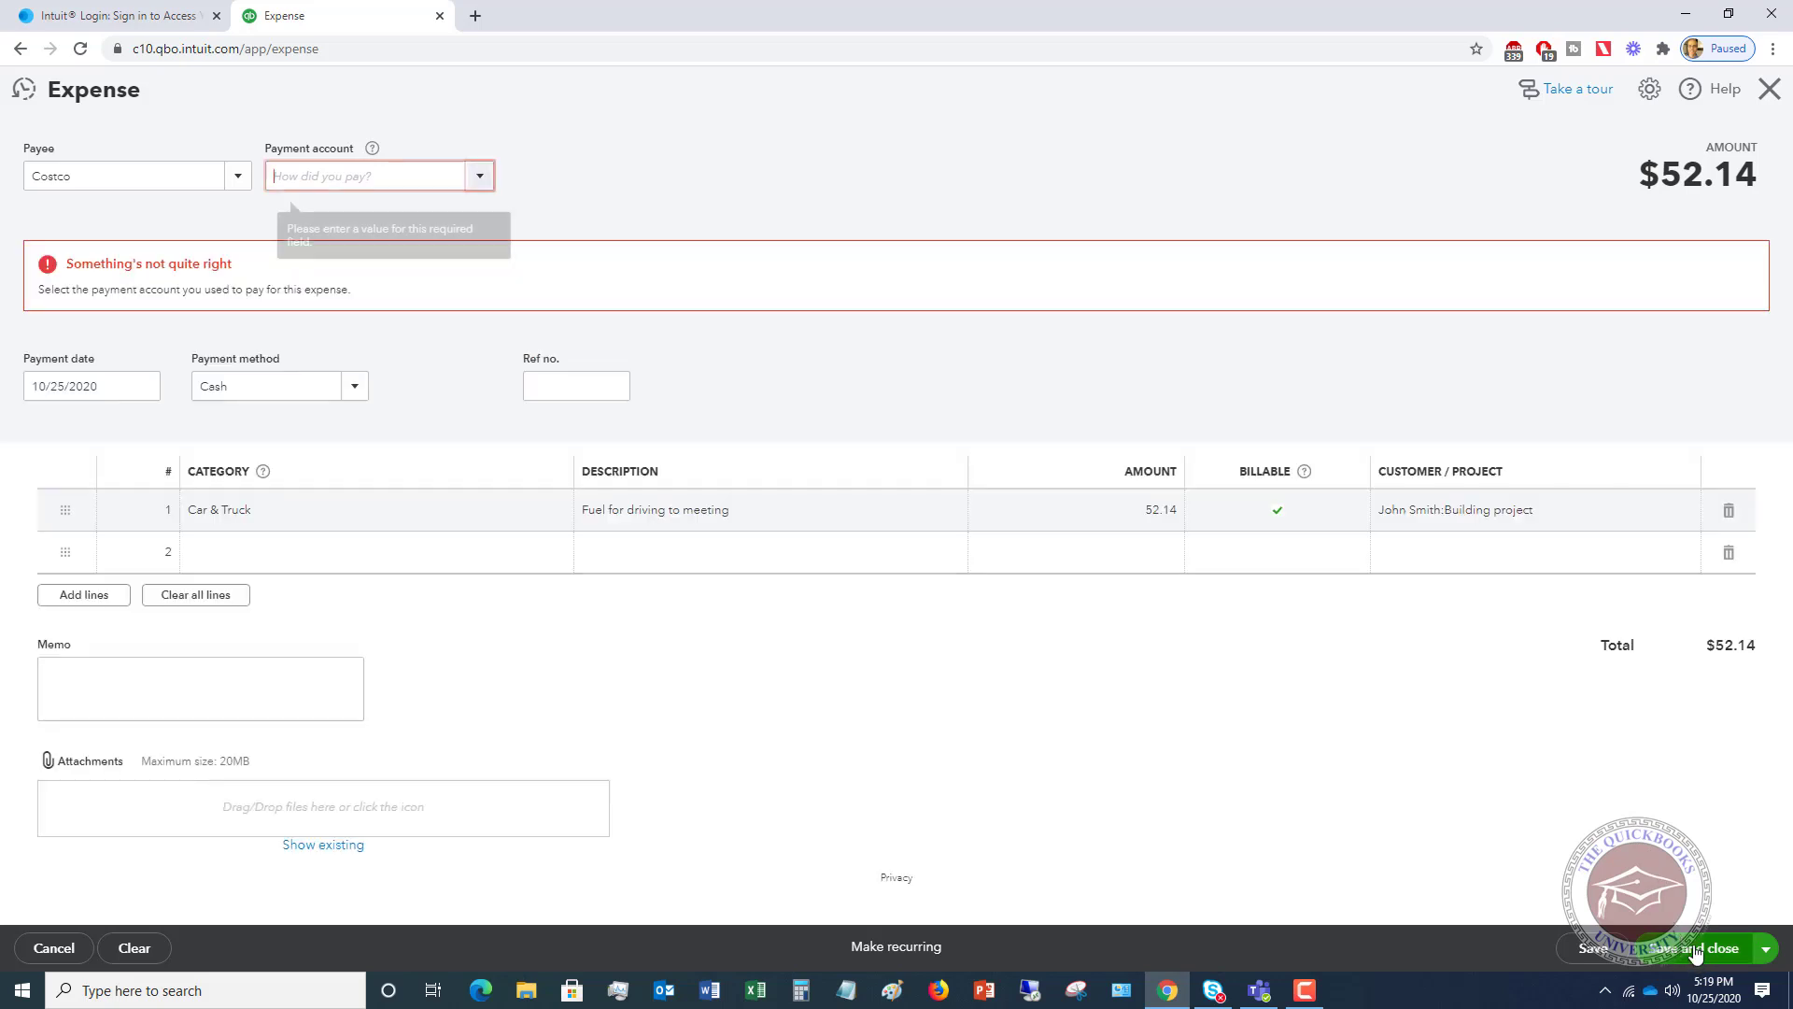
- Pay from Uncategorized Asset, retry saving, then begin adding a new payment account
click(481, 178)
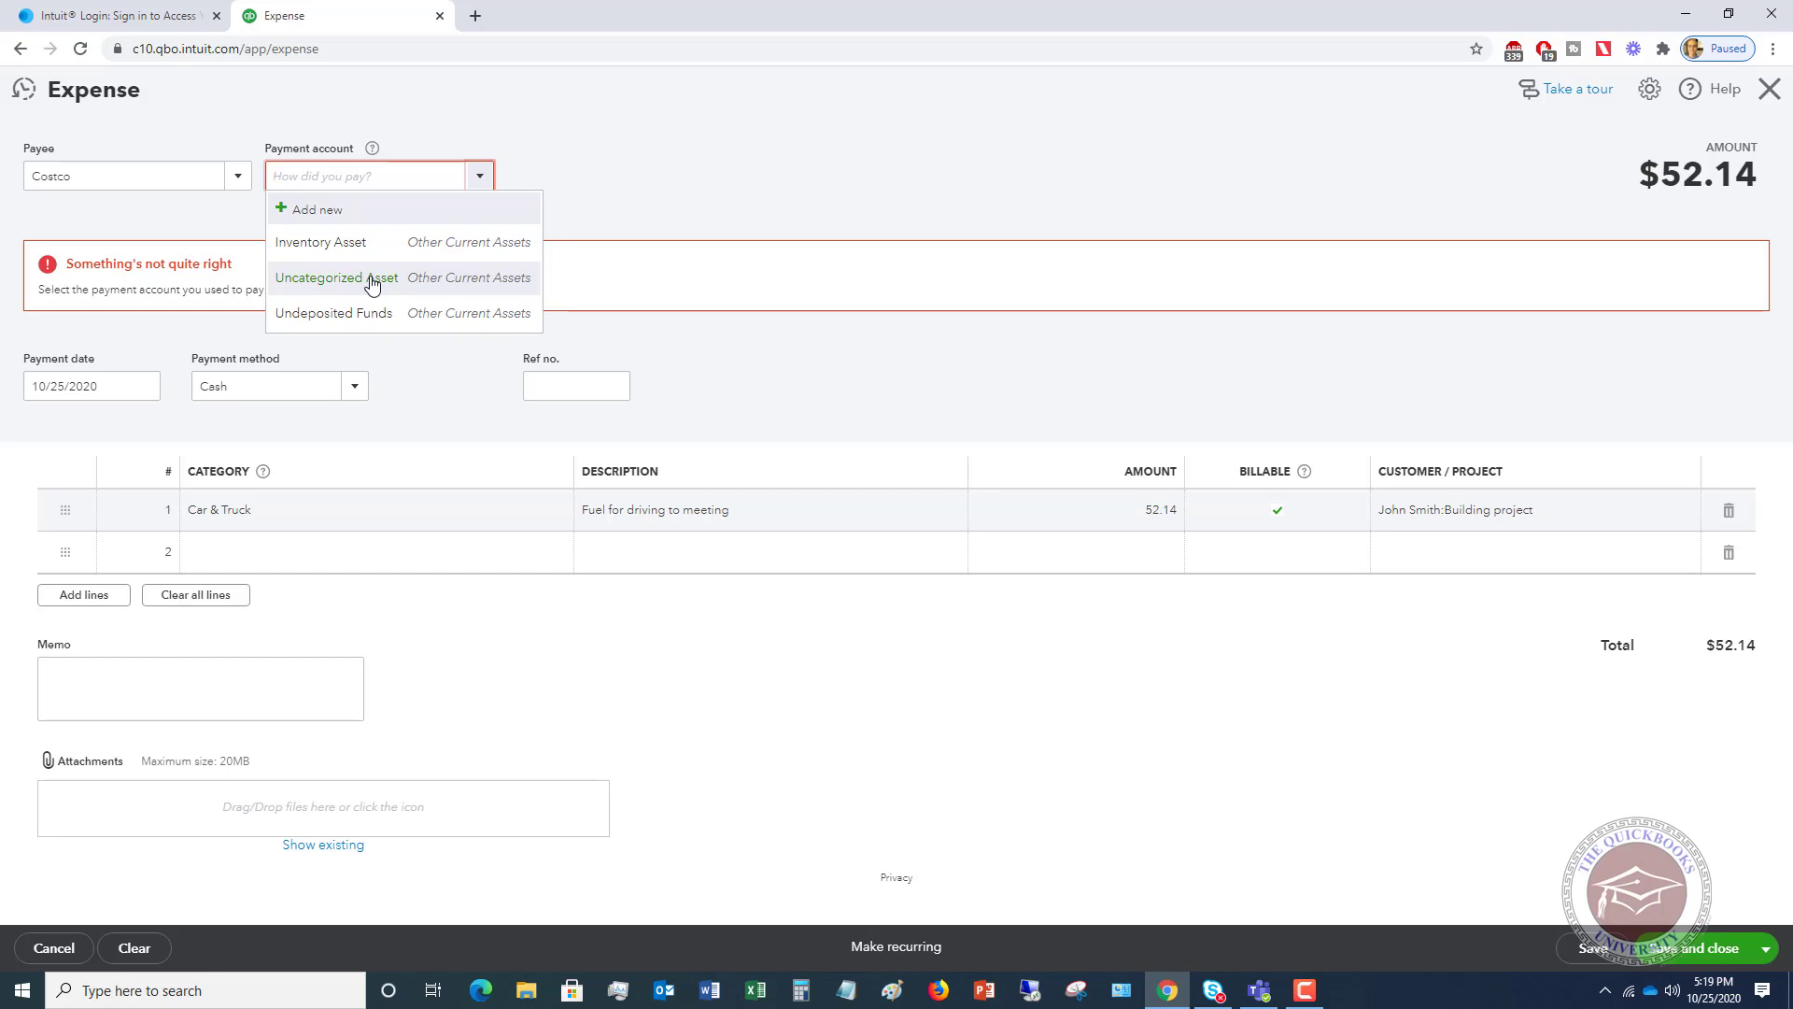
click(372, 280)
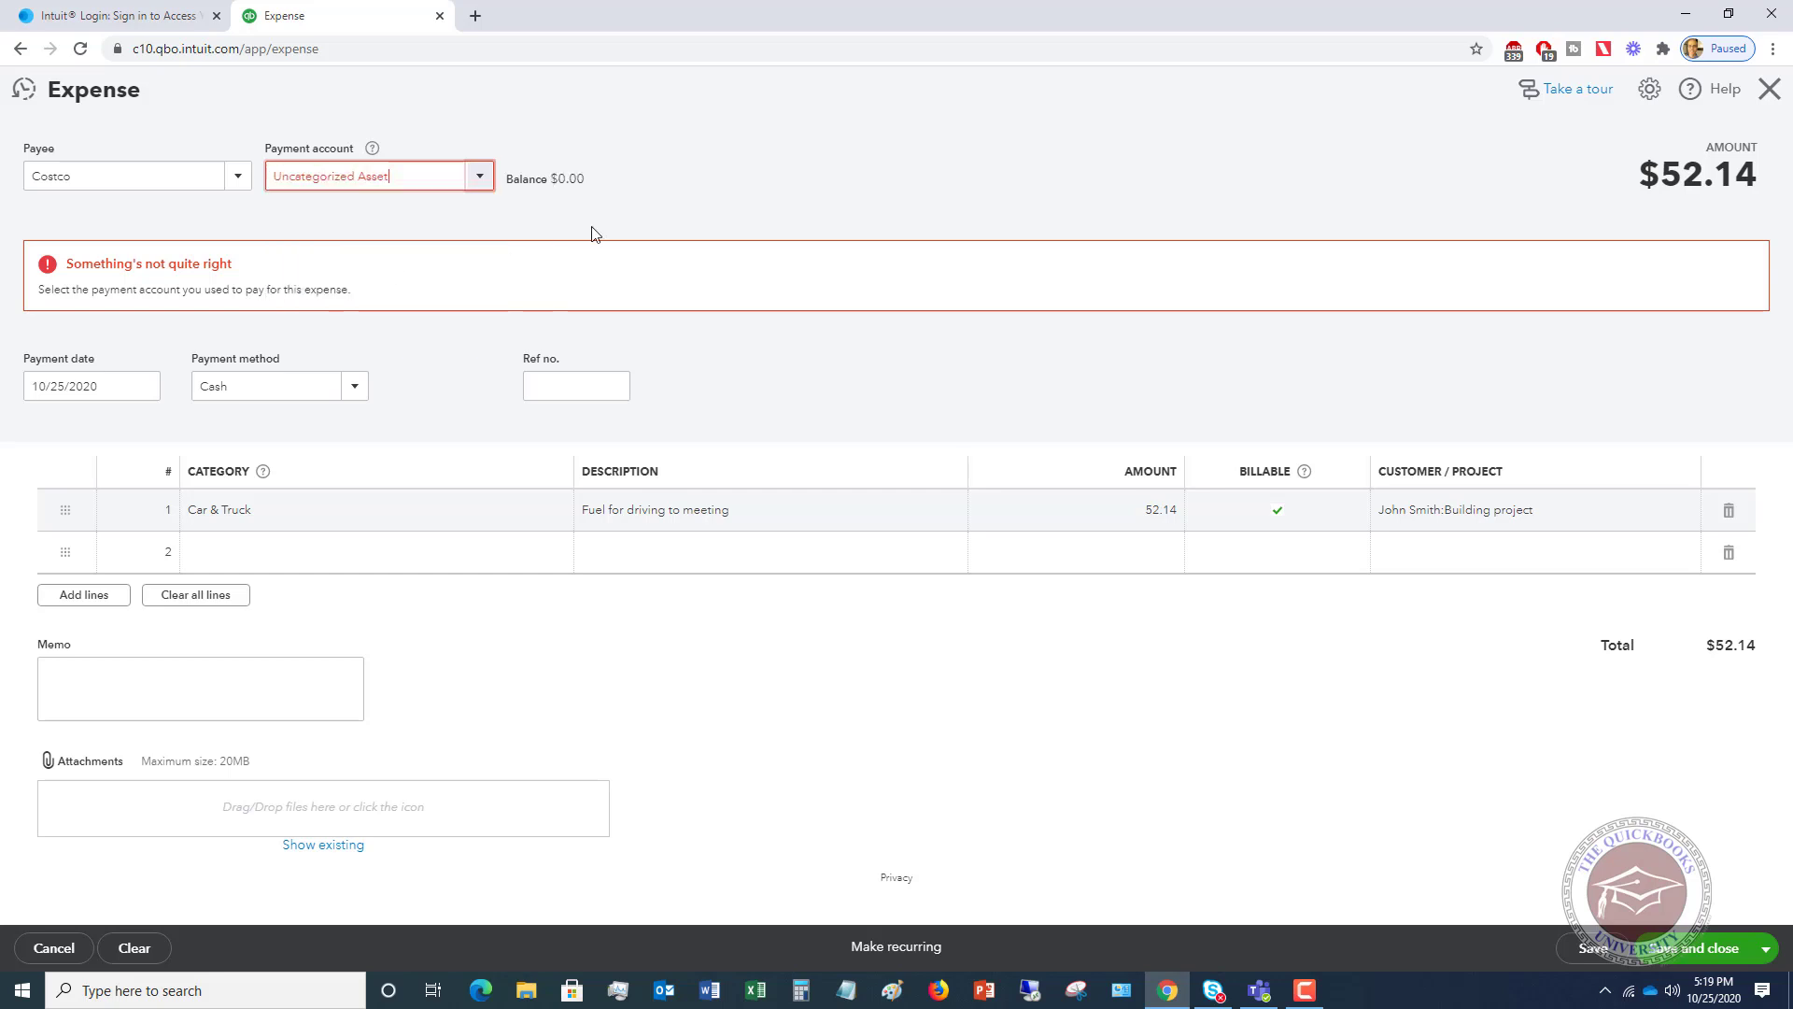
click(1711, 952)
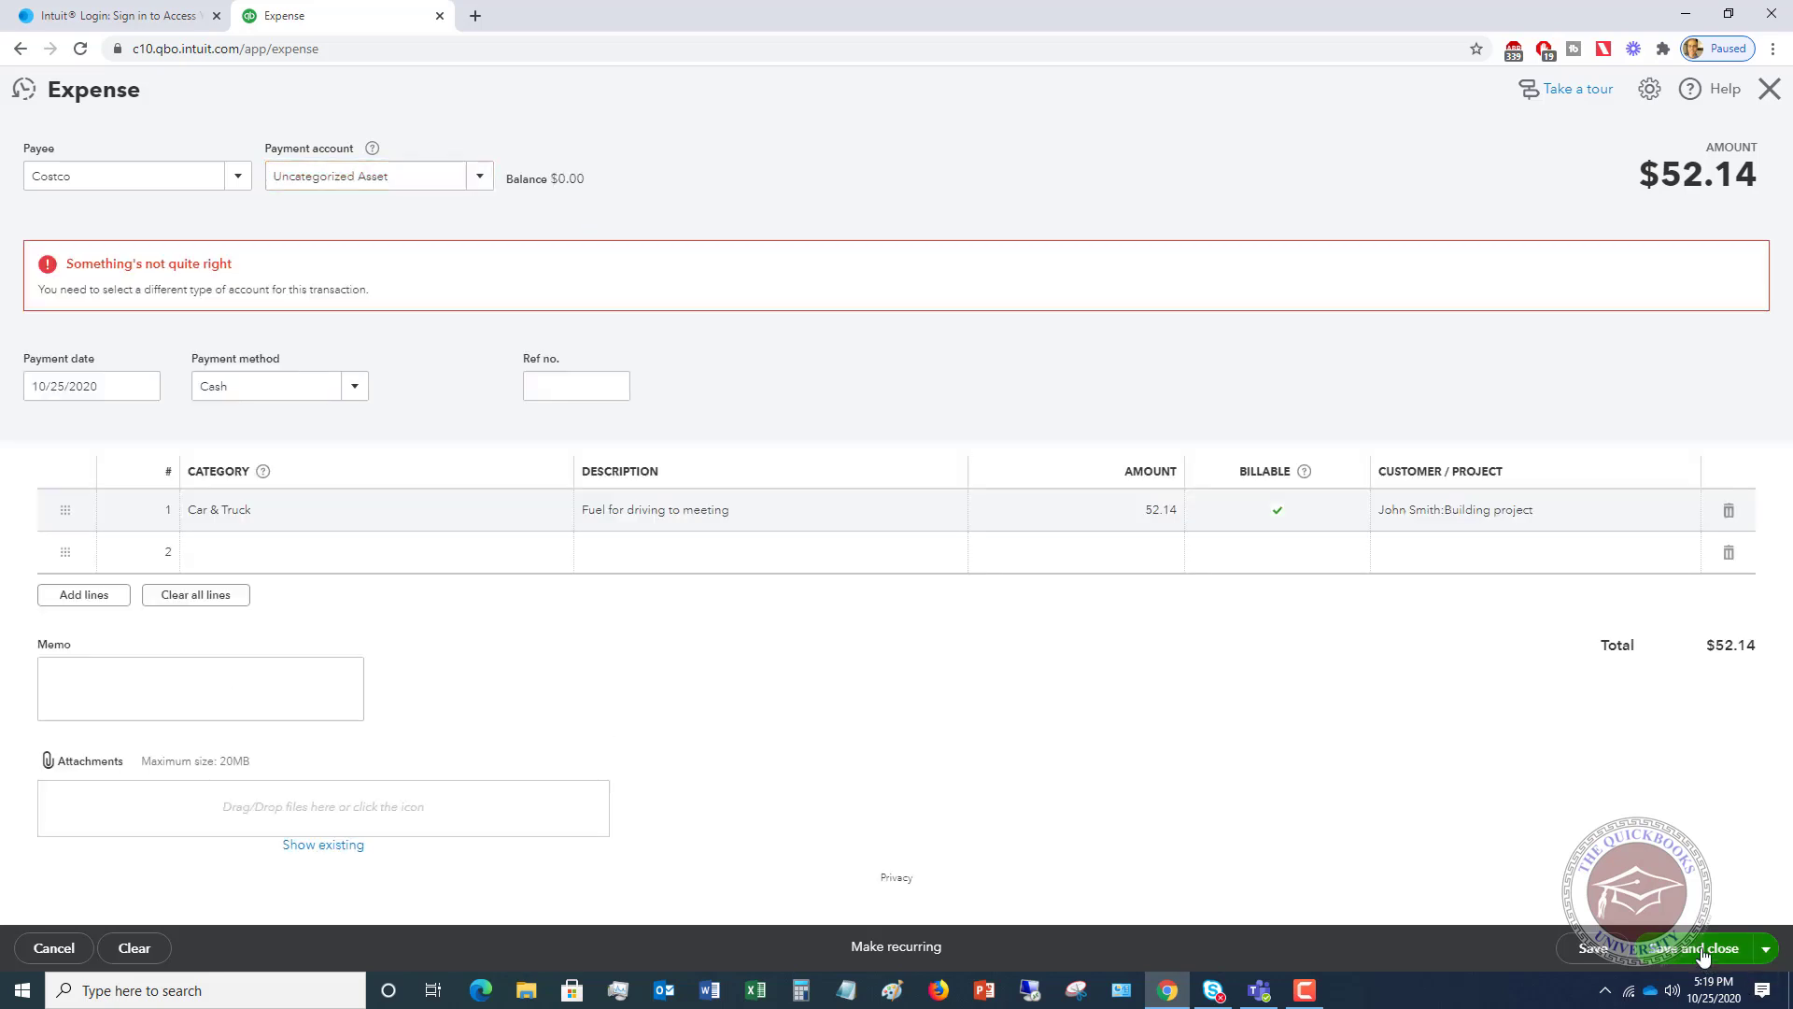
click(479, 182)
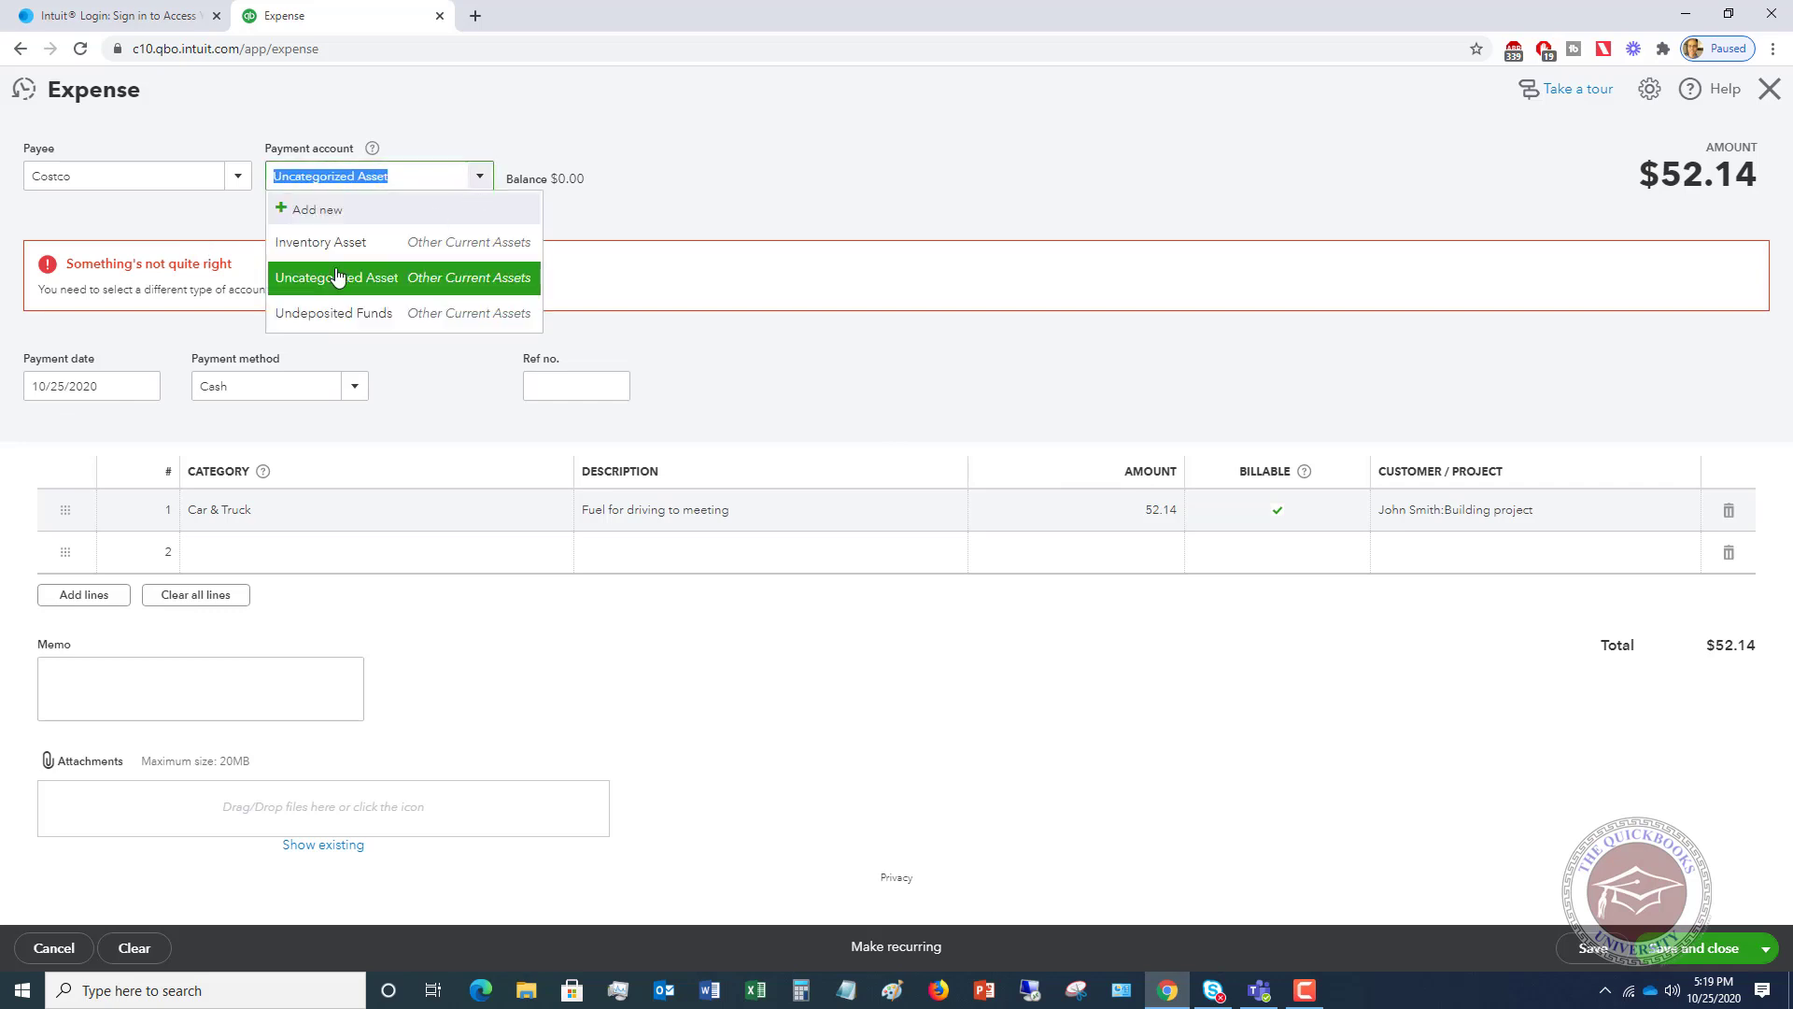
click(347, 209)
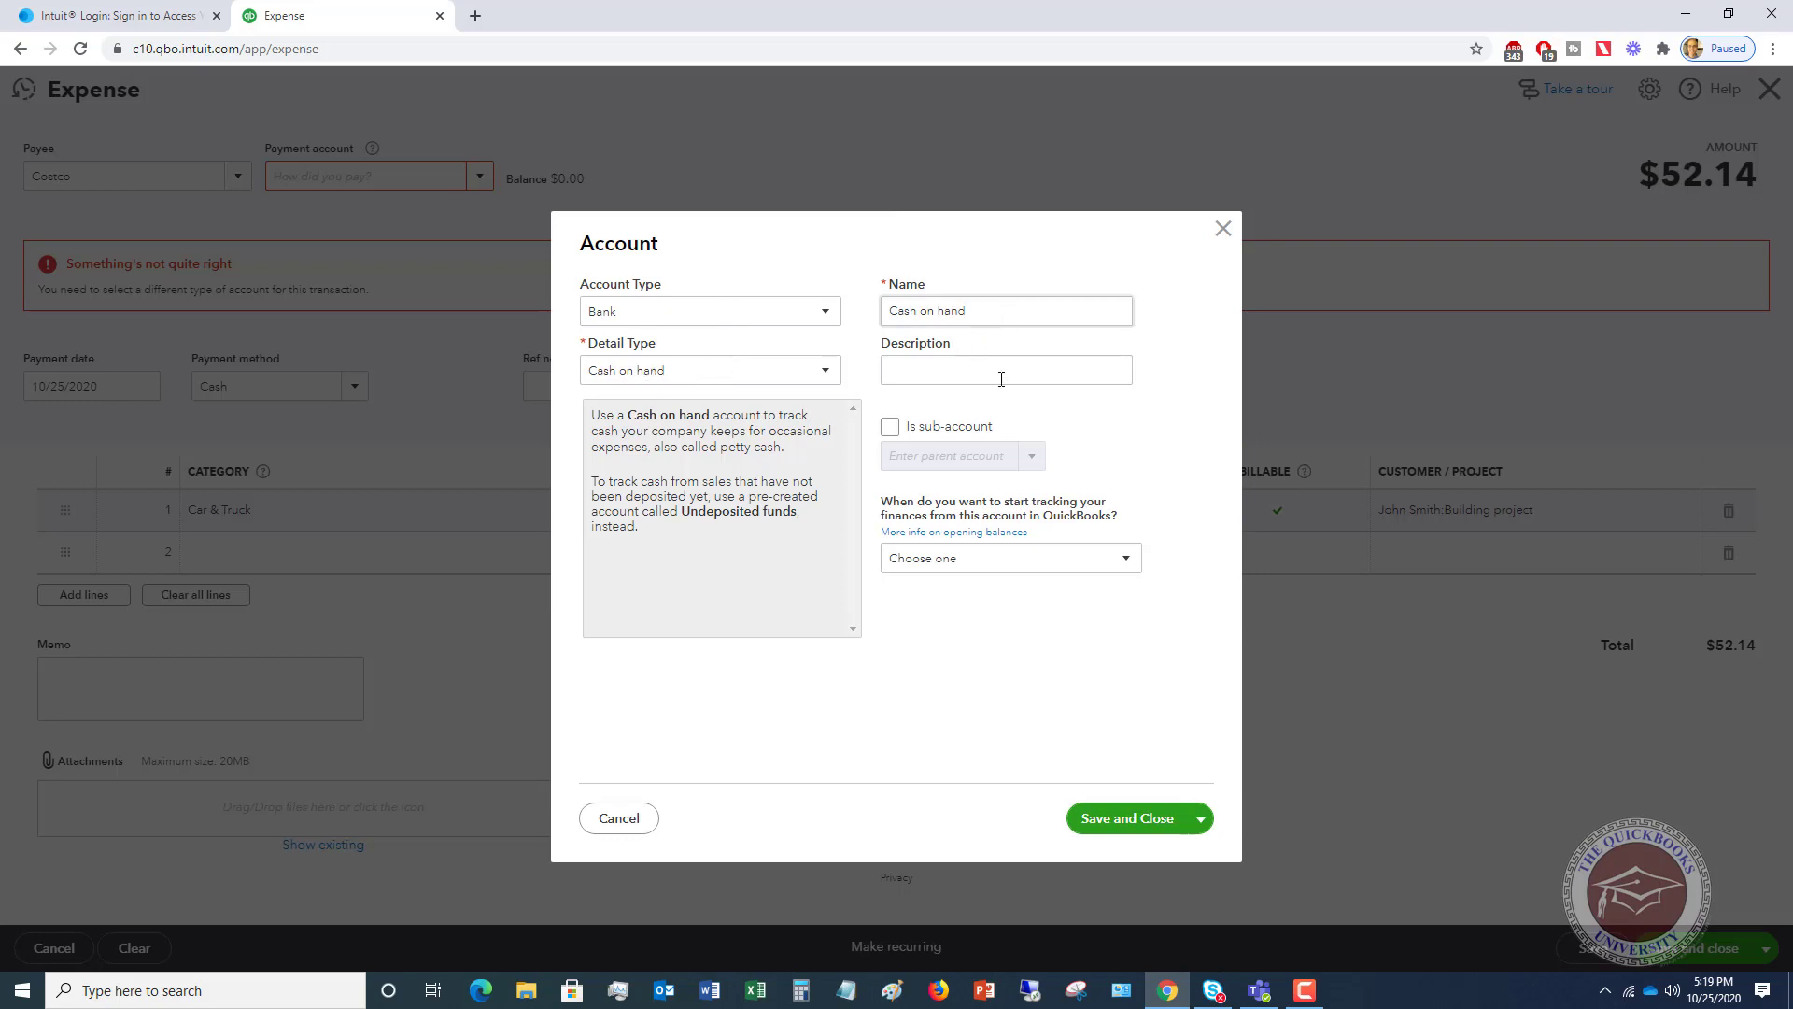
- Save the new Cash on hand bank account without a tracking start date
click(972, 569)
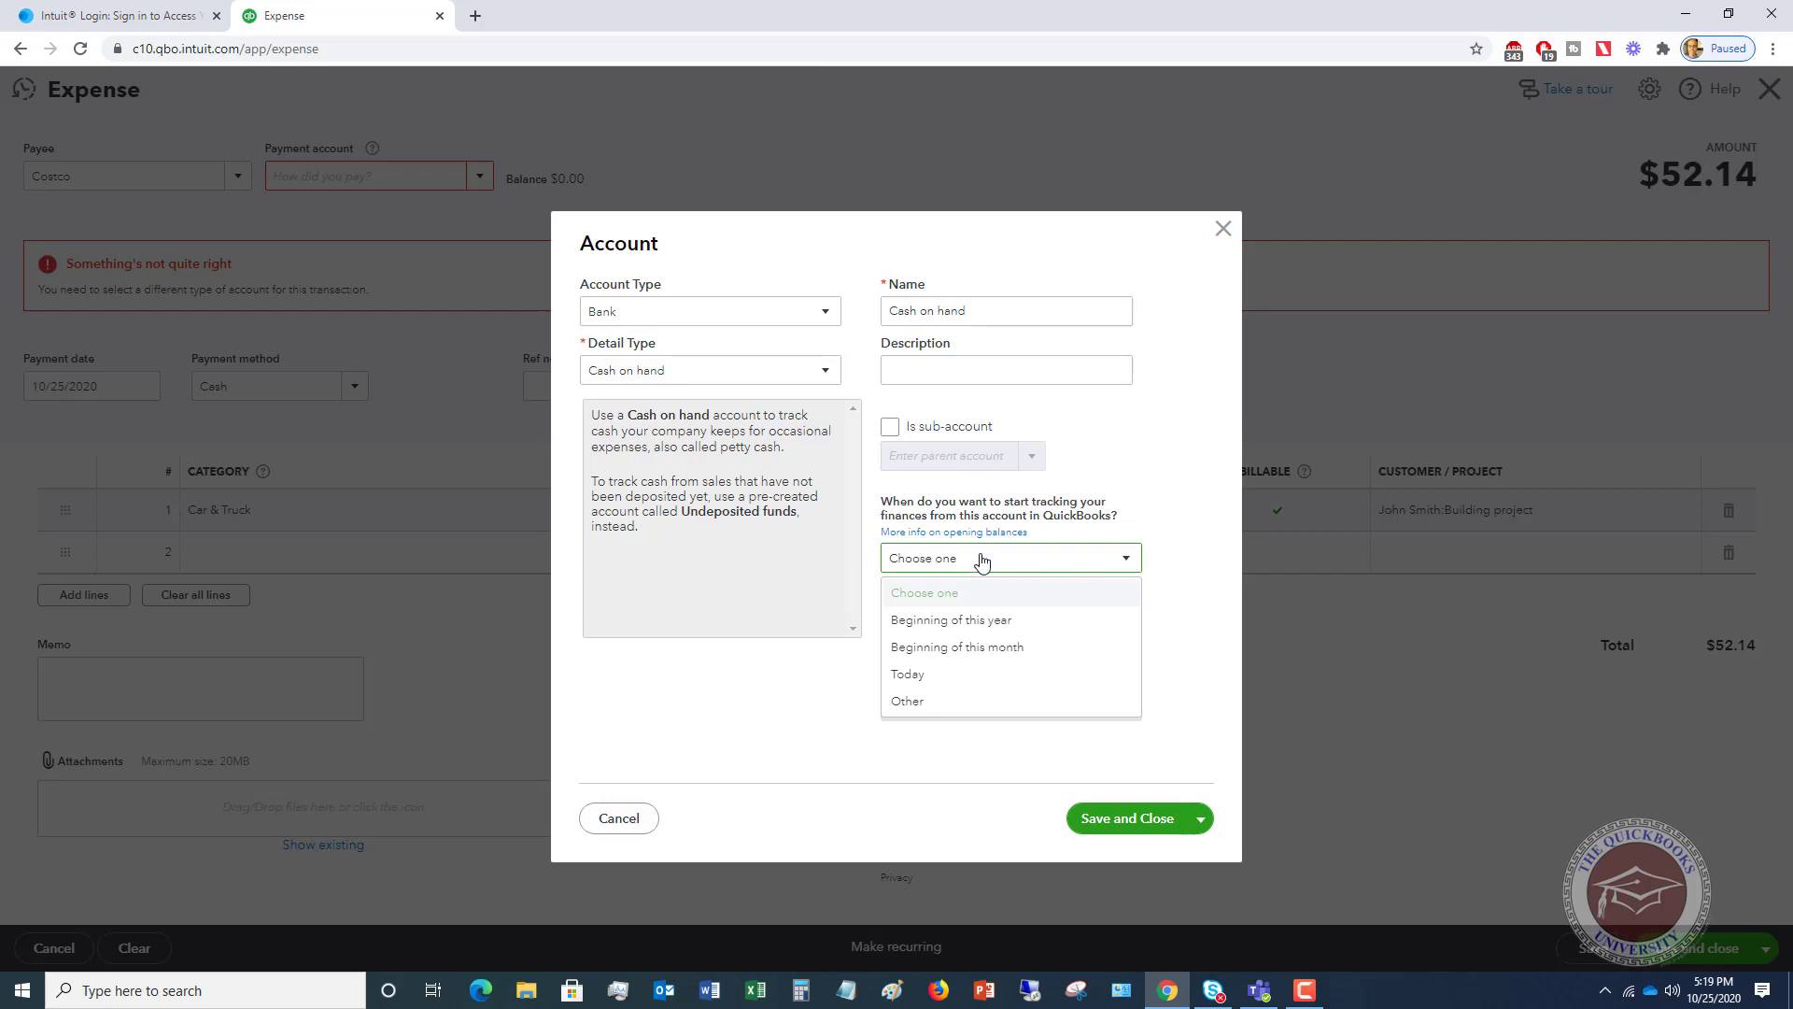
click(788, 699)
click(1093, 826)
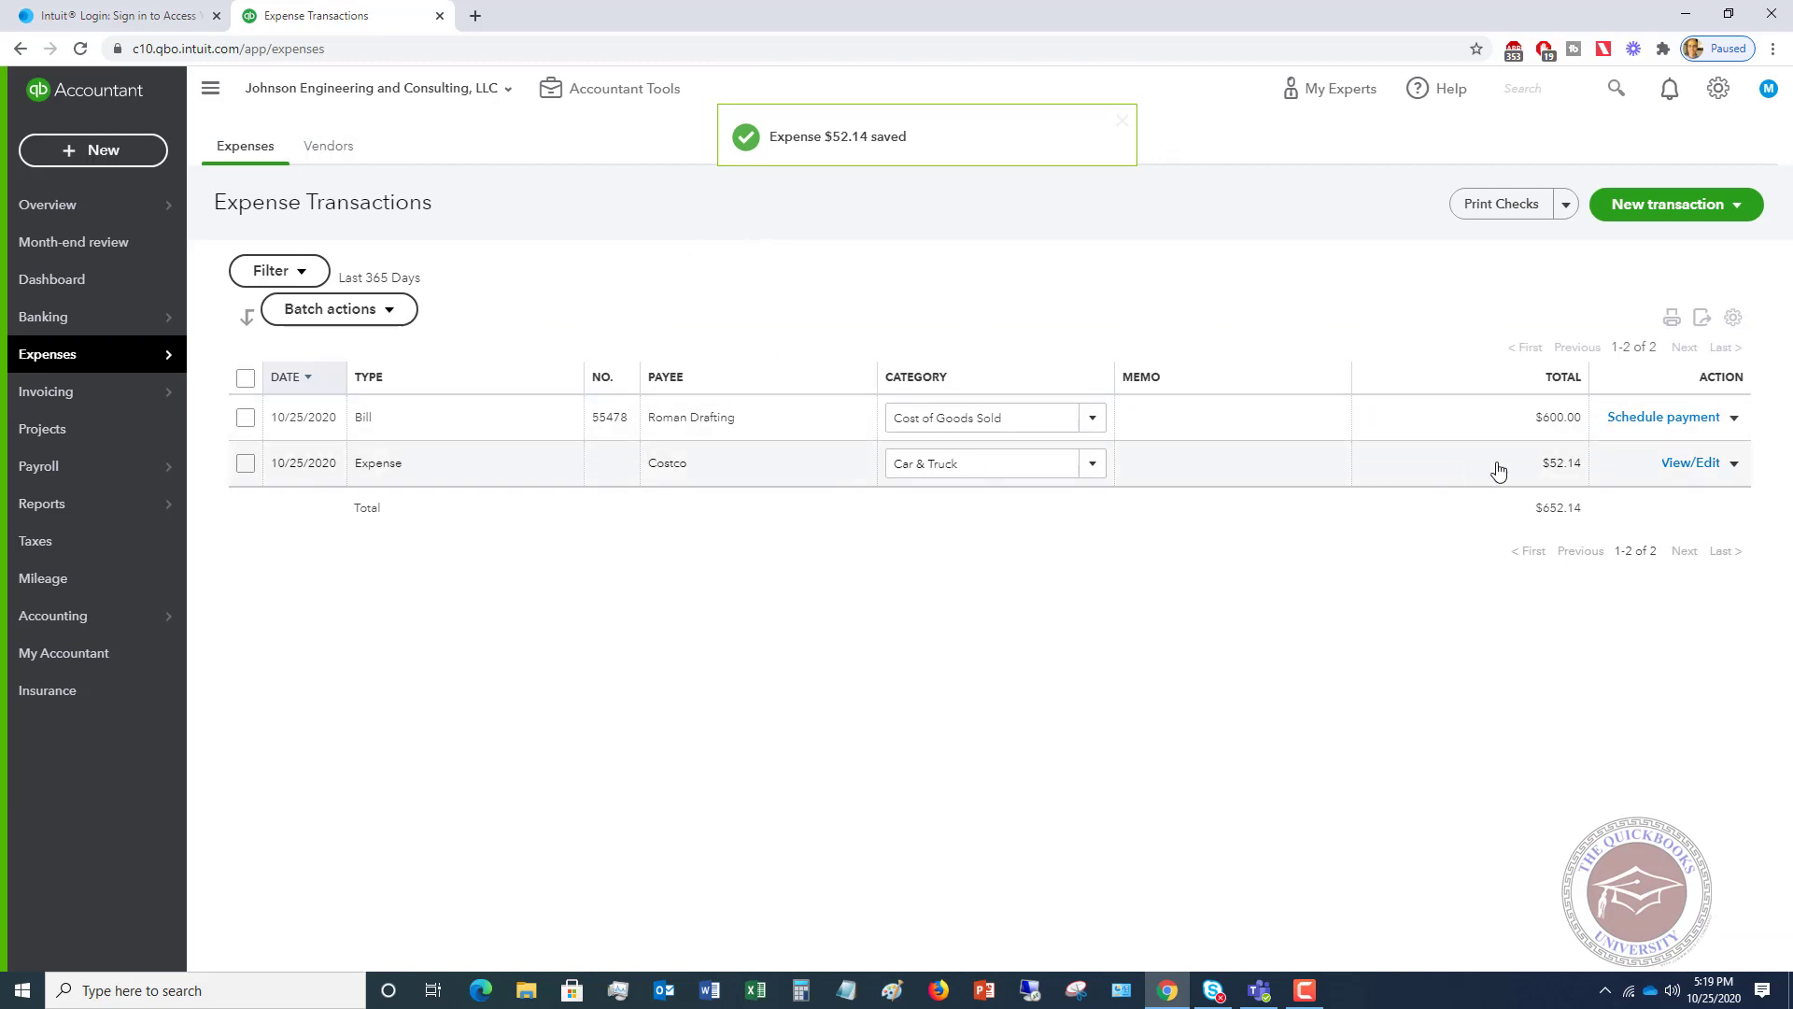
- Open the Building project and start a time entry from its Hours card
click(112, 439)
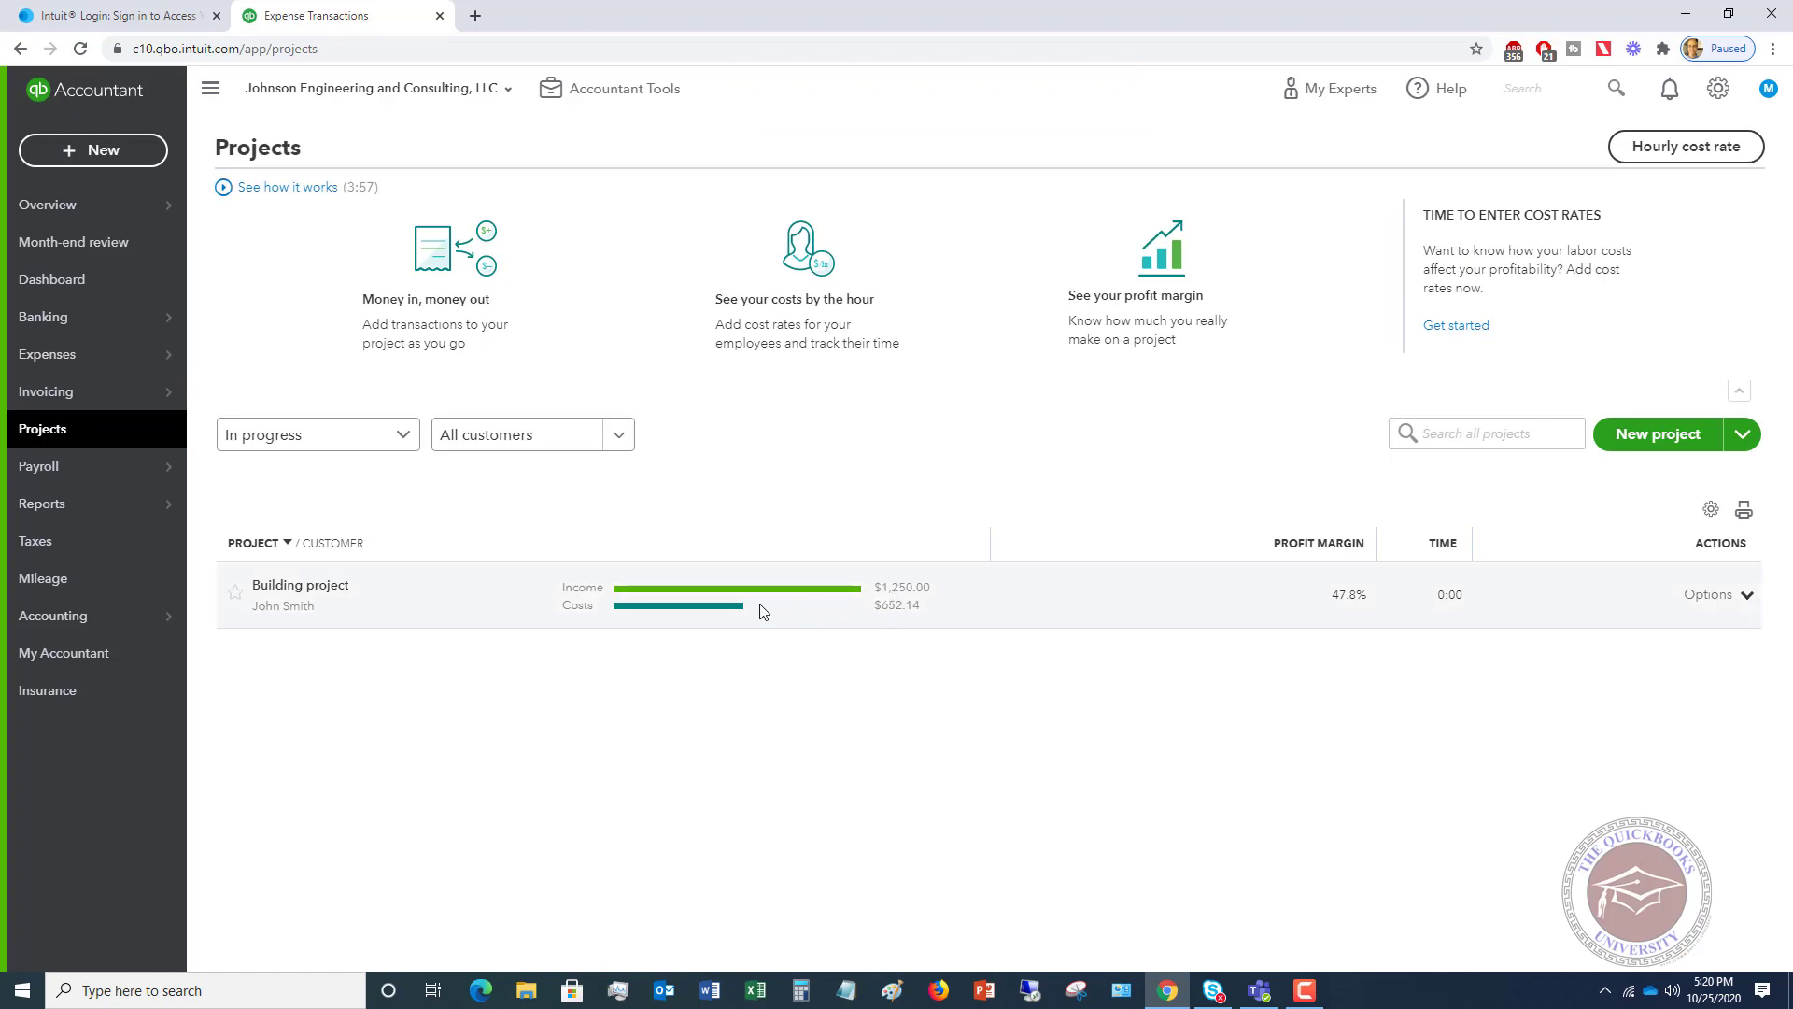
click(312, 595)
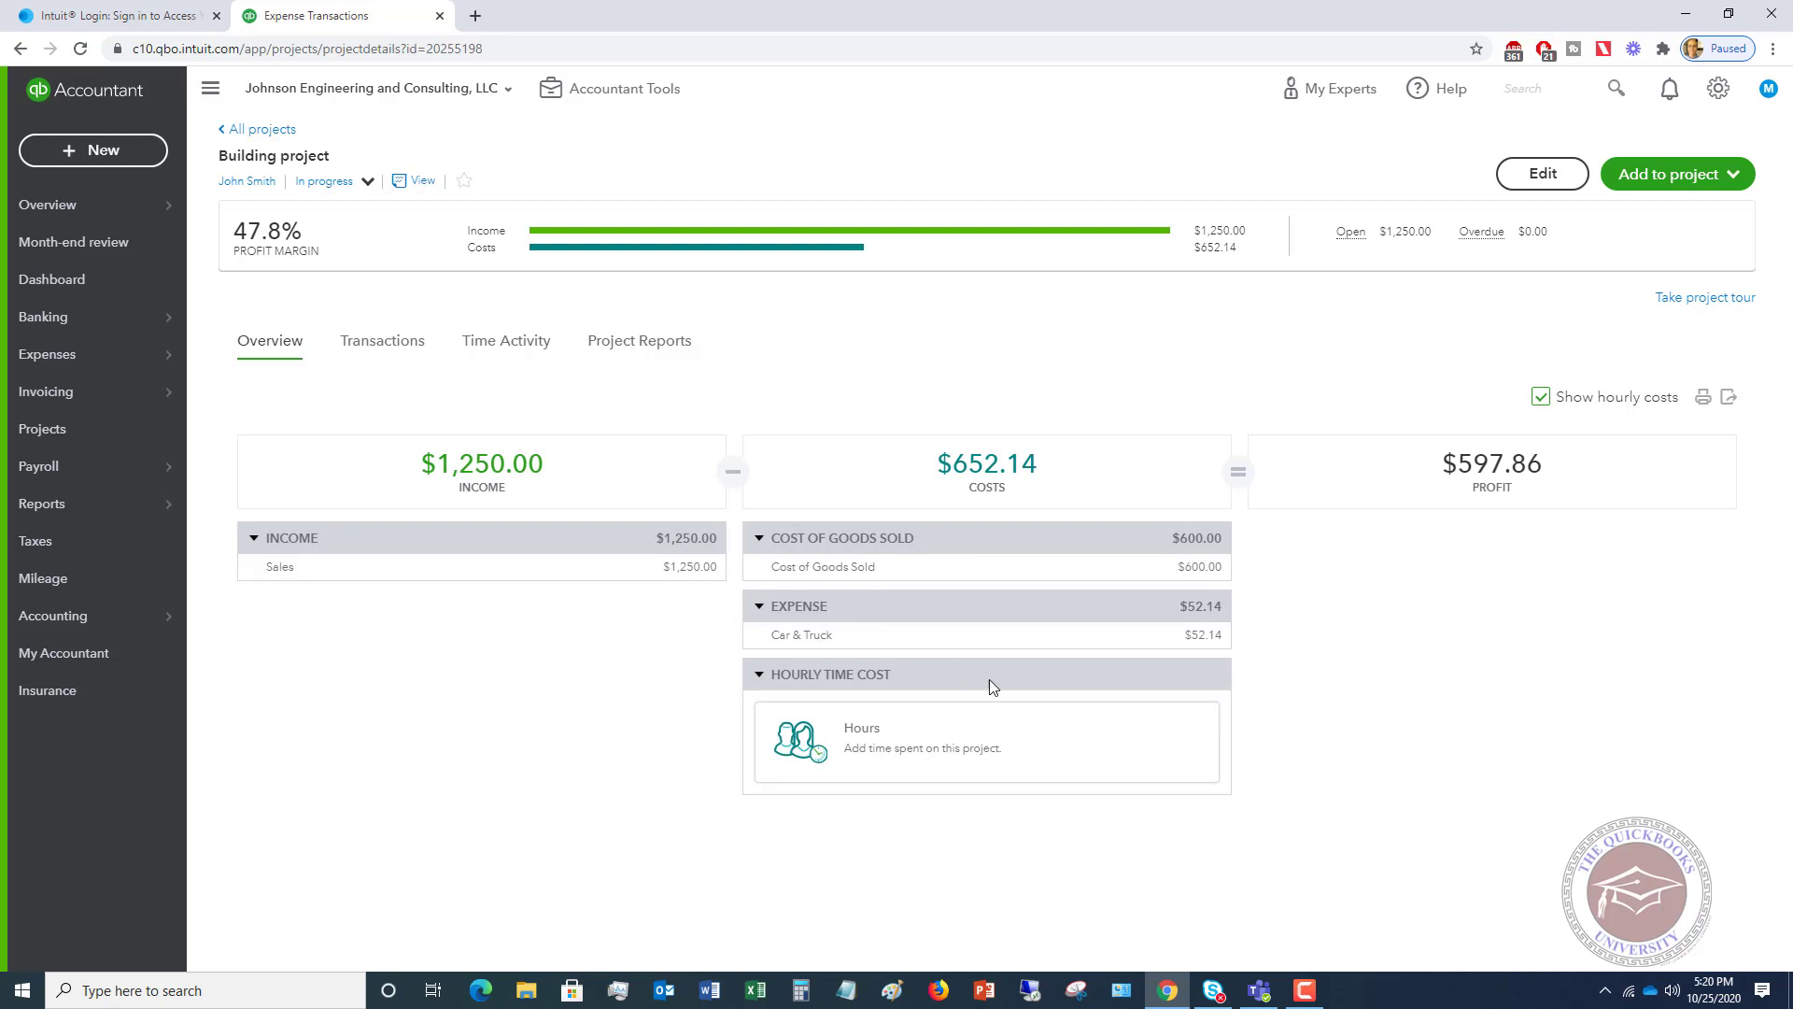
click(937, 738)
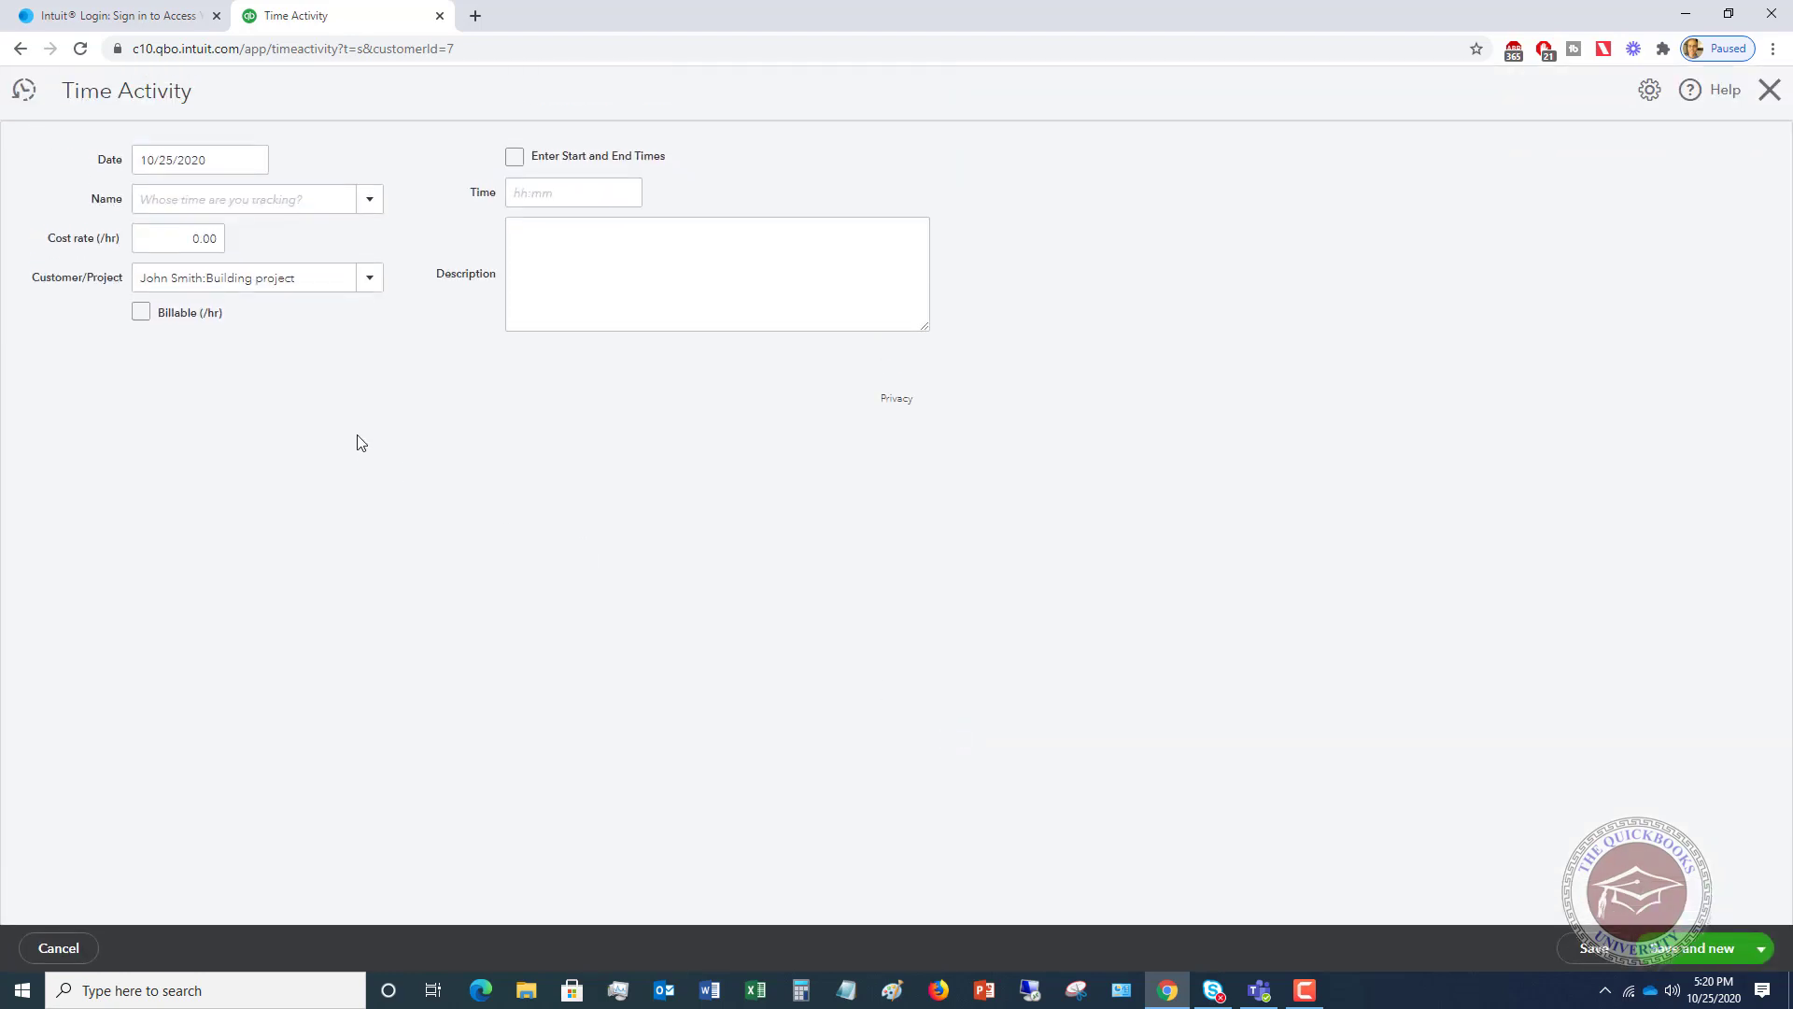
- Add and save a new employee as the person whose time is tracked
click(159, 202)
click(370, 202)
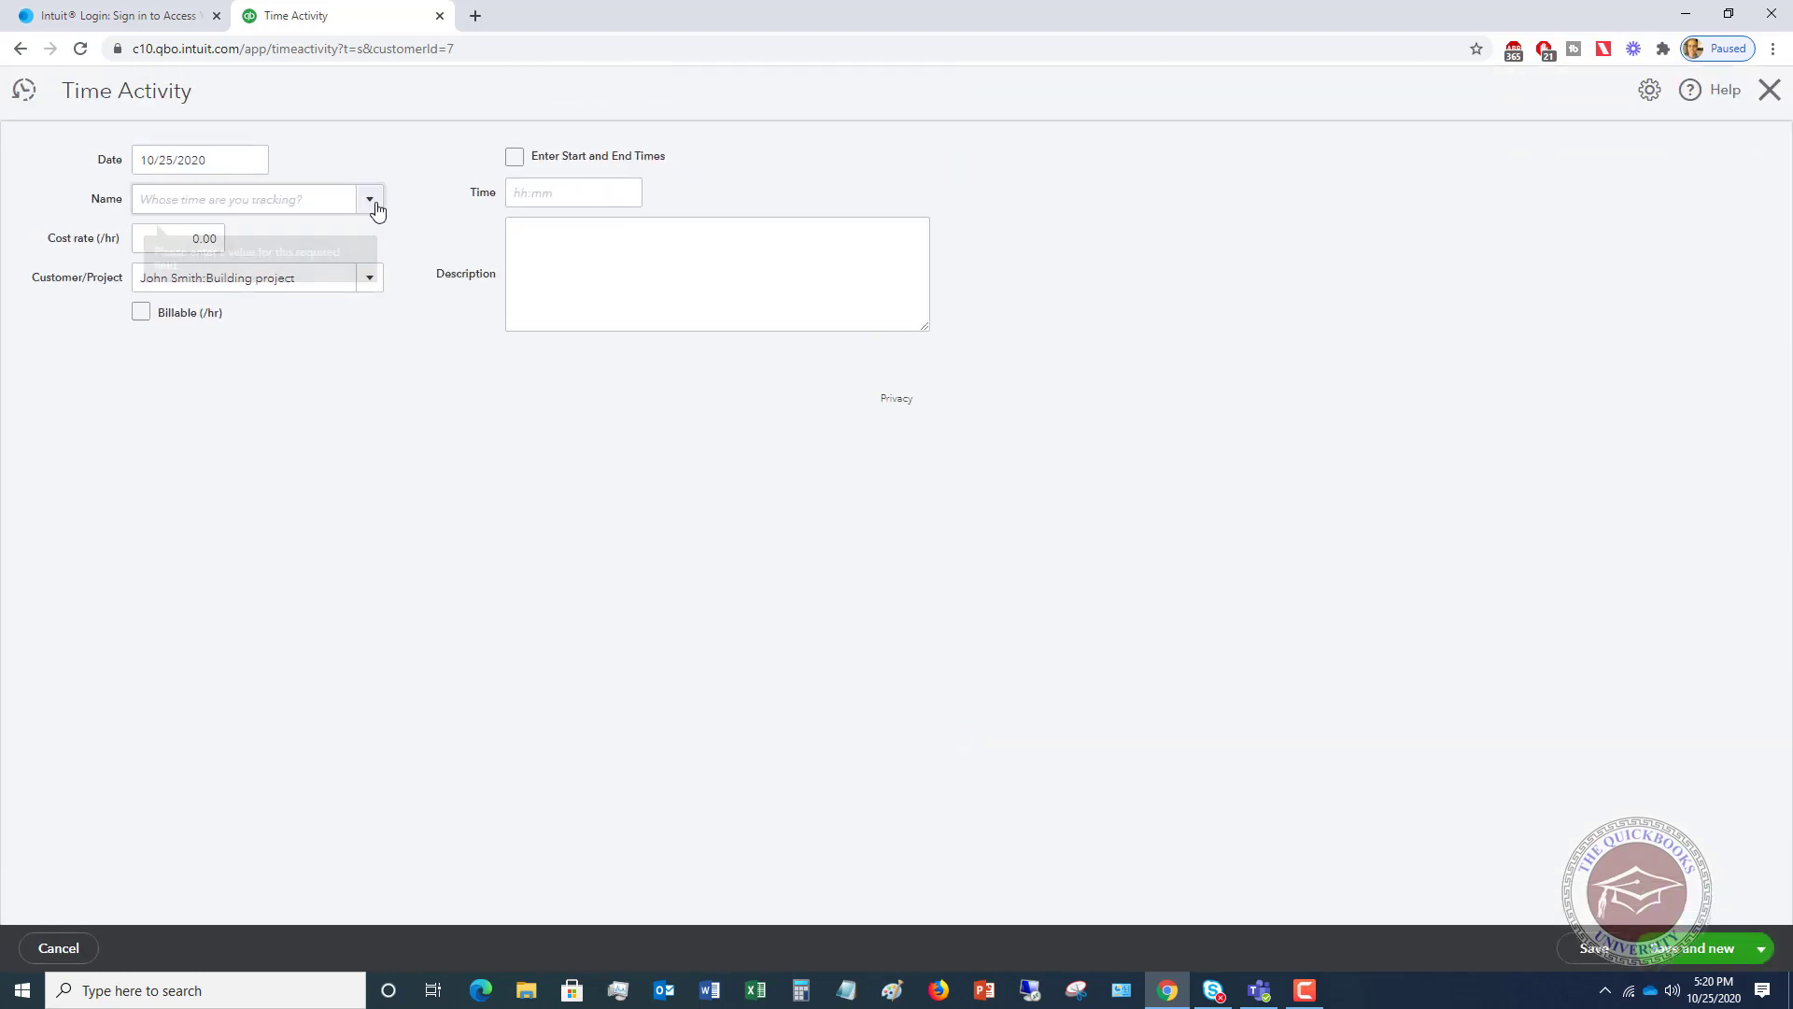
click(370, 202)
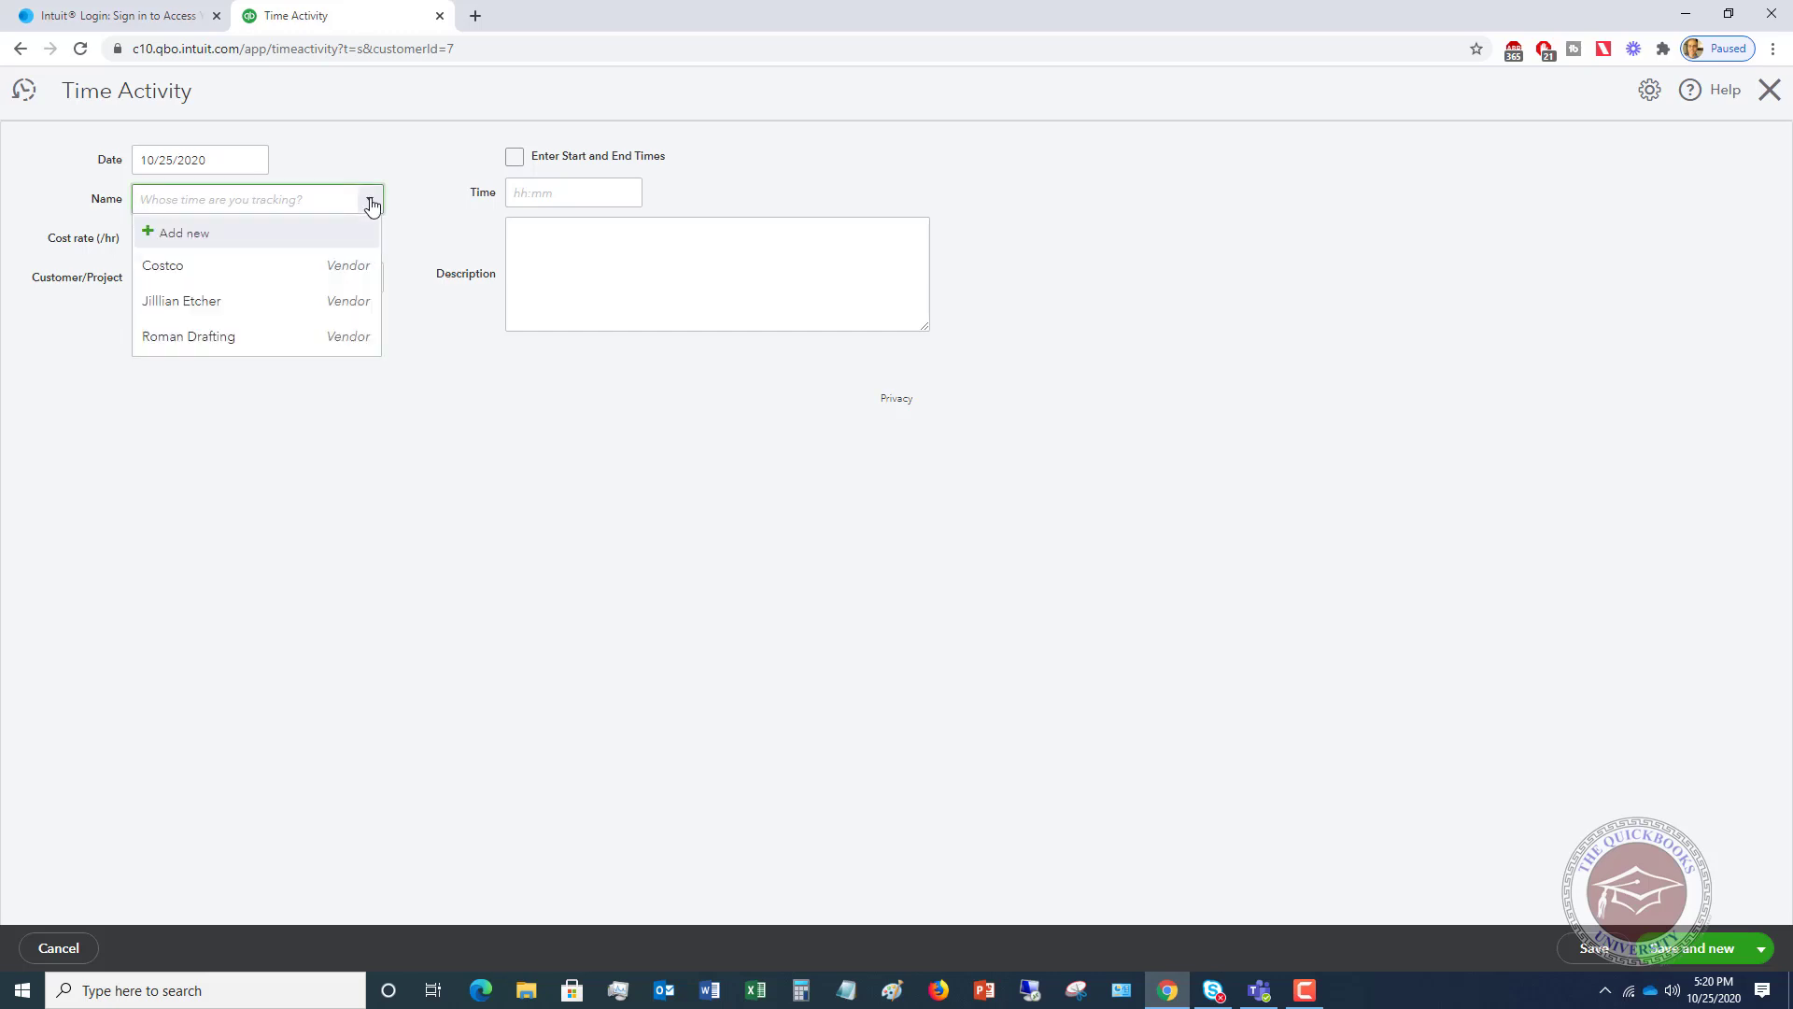
click(184, 234)
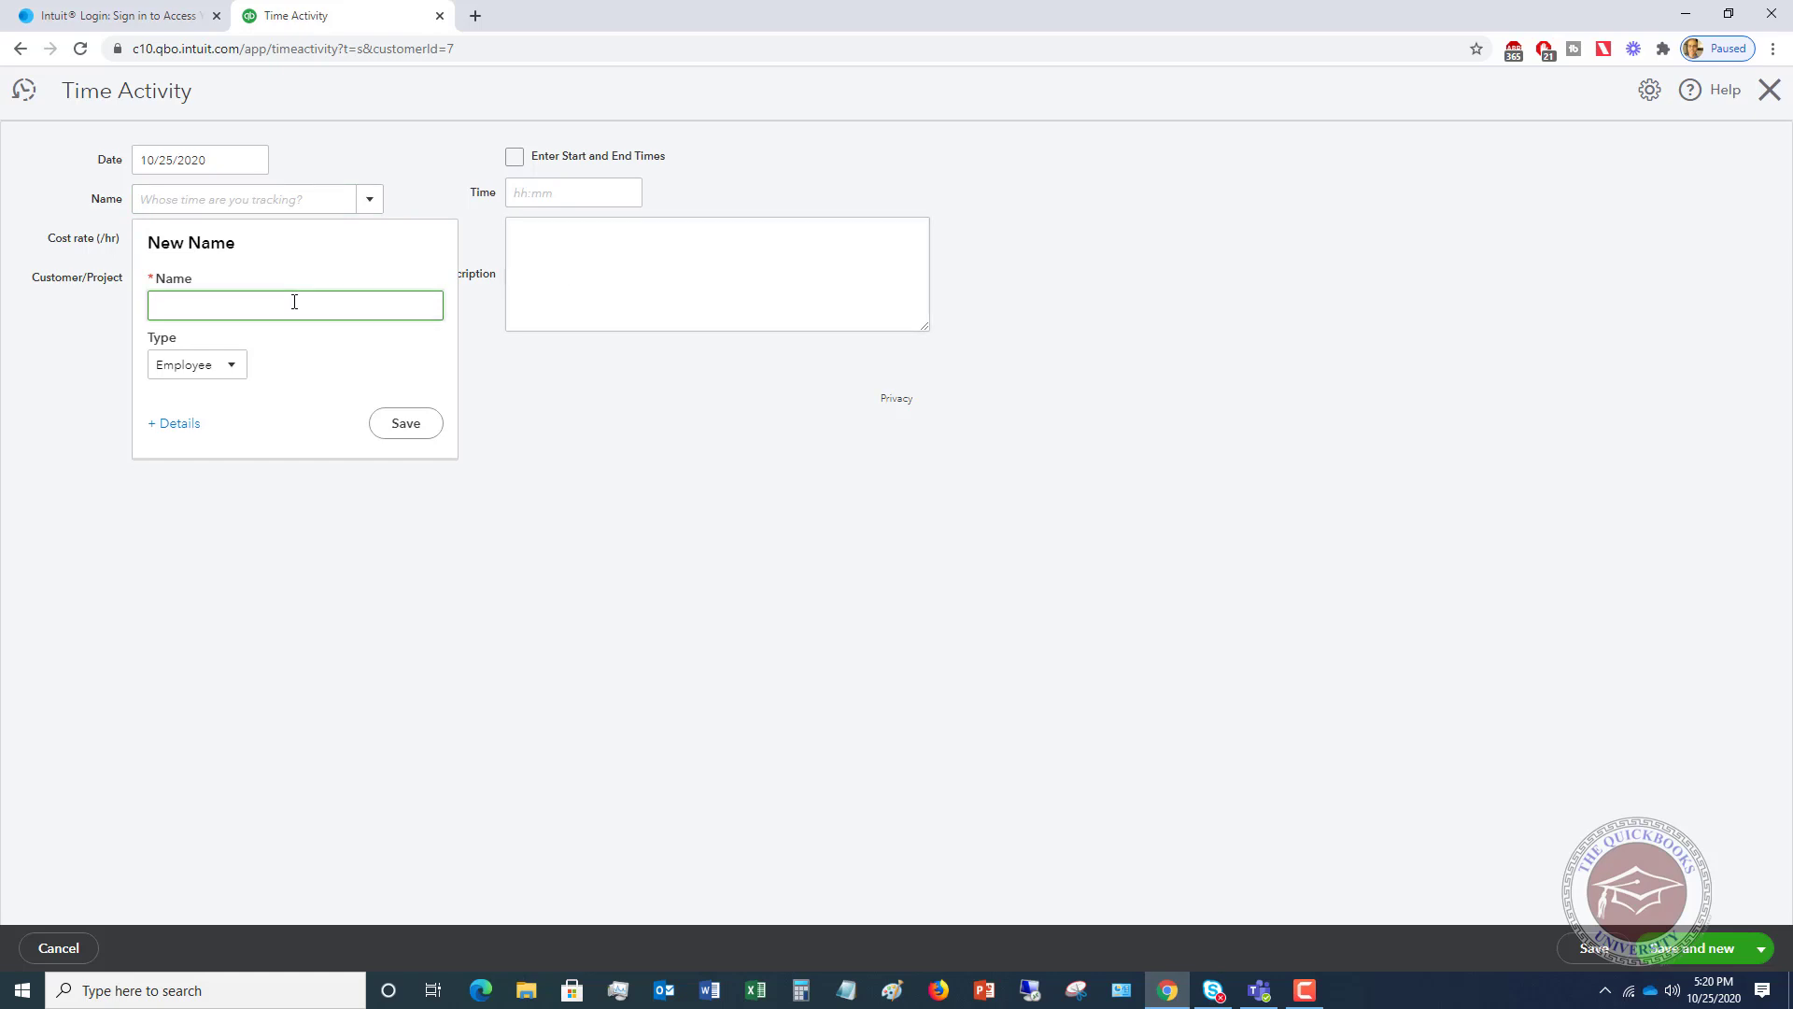
click(406, 423)
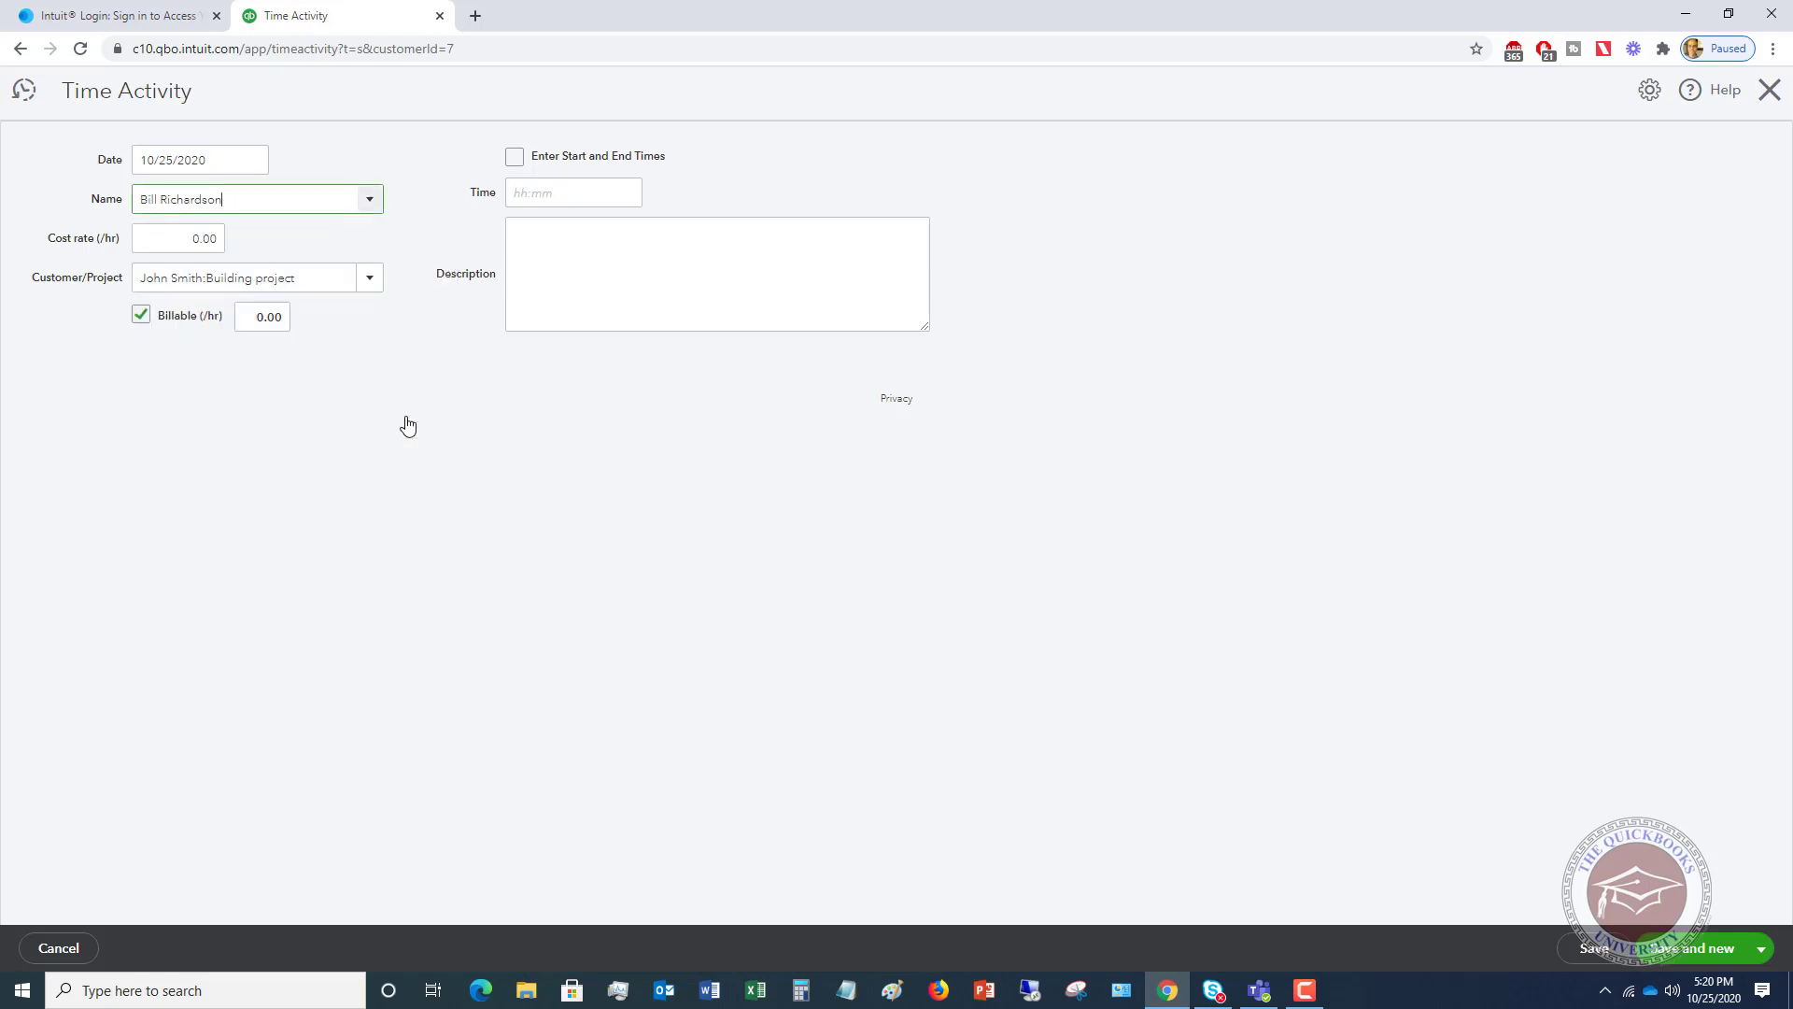
- Enter a 28.63 hourly cost rate and a 1.25 billable rate
click(168, 233)
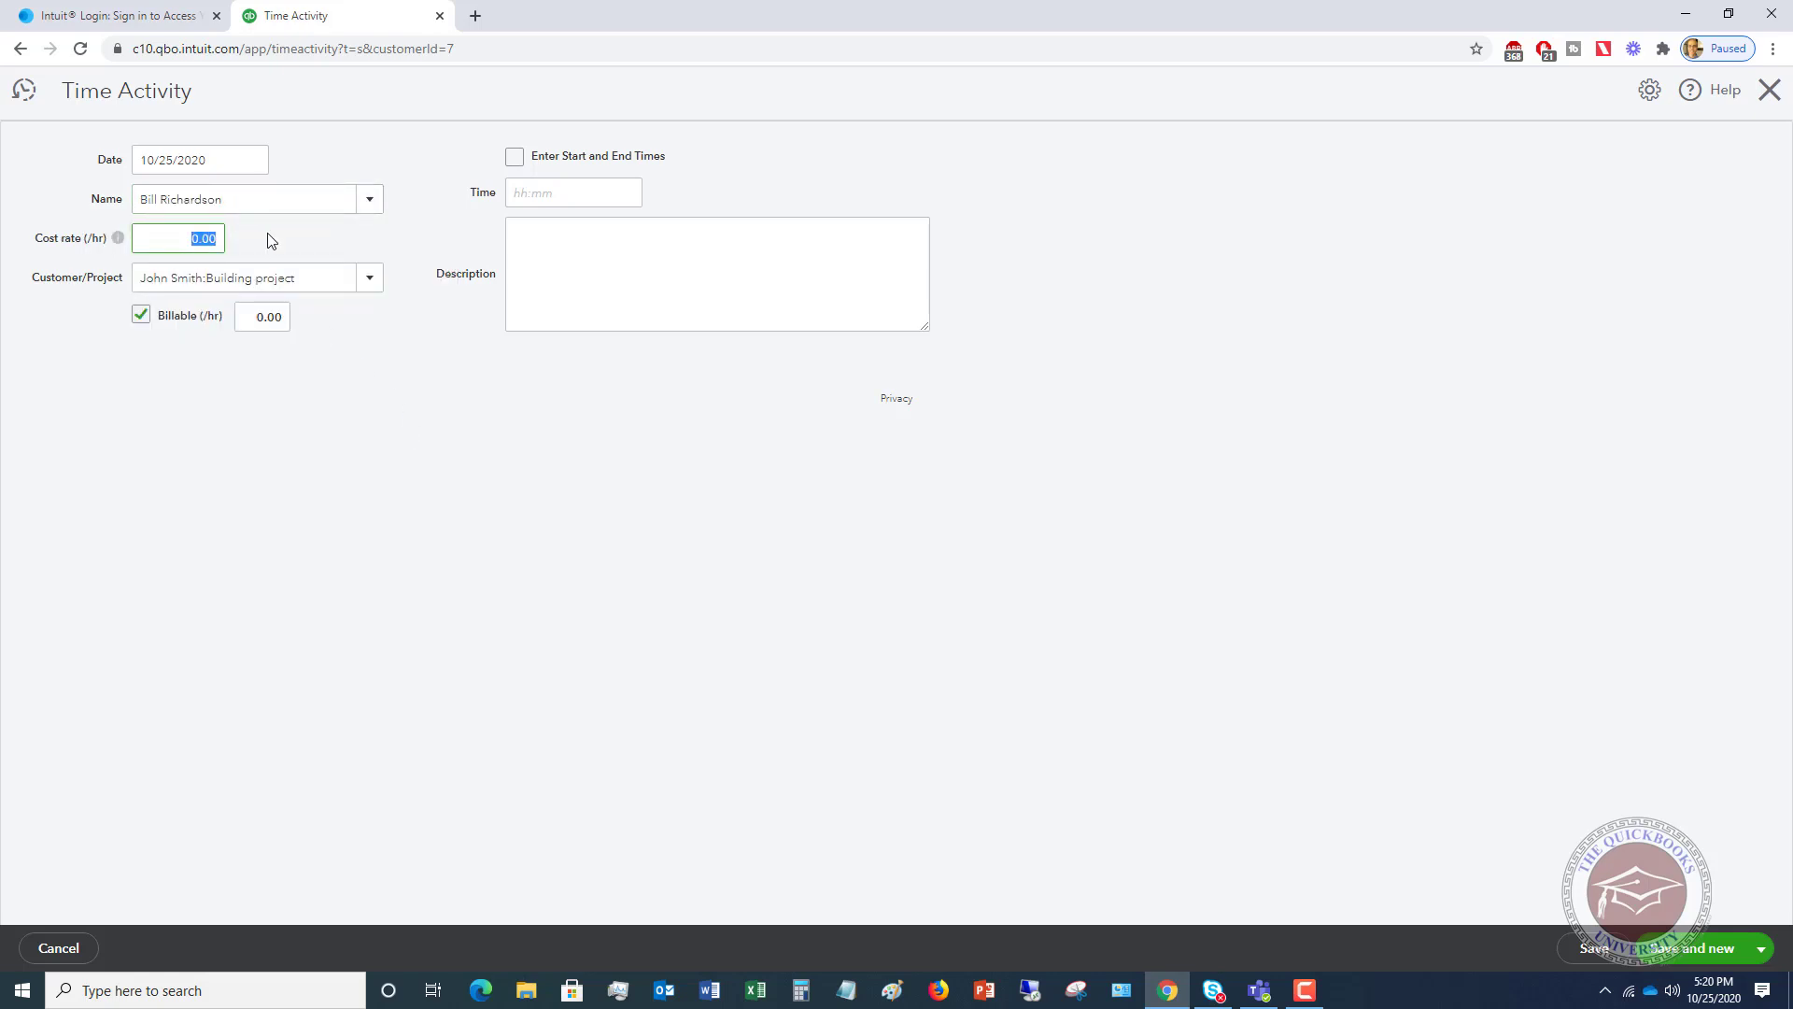
text(28.63)
click(196, 277)
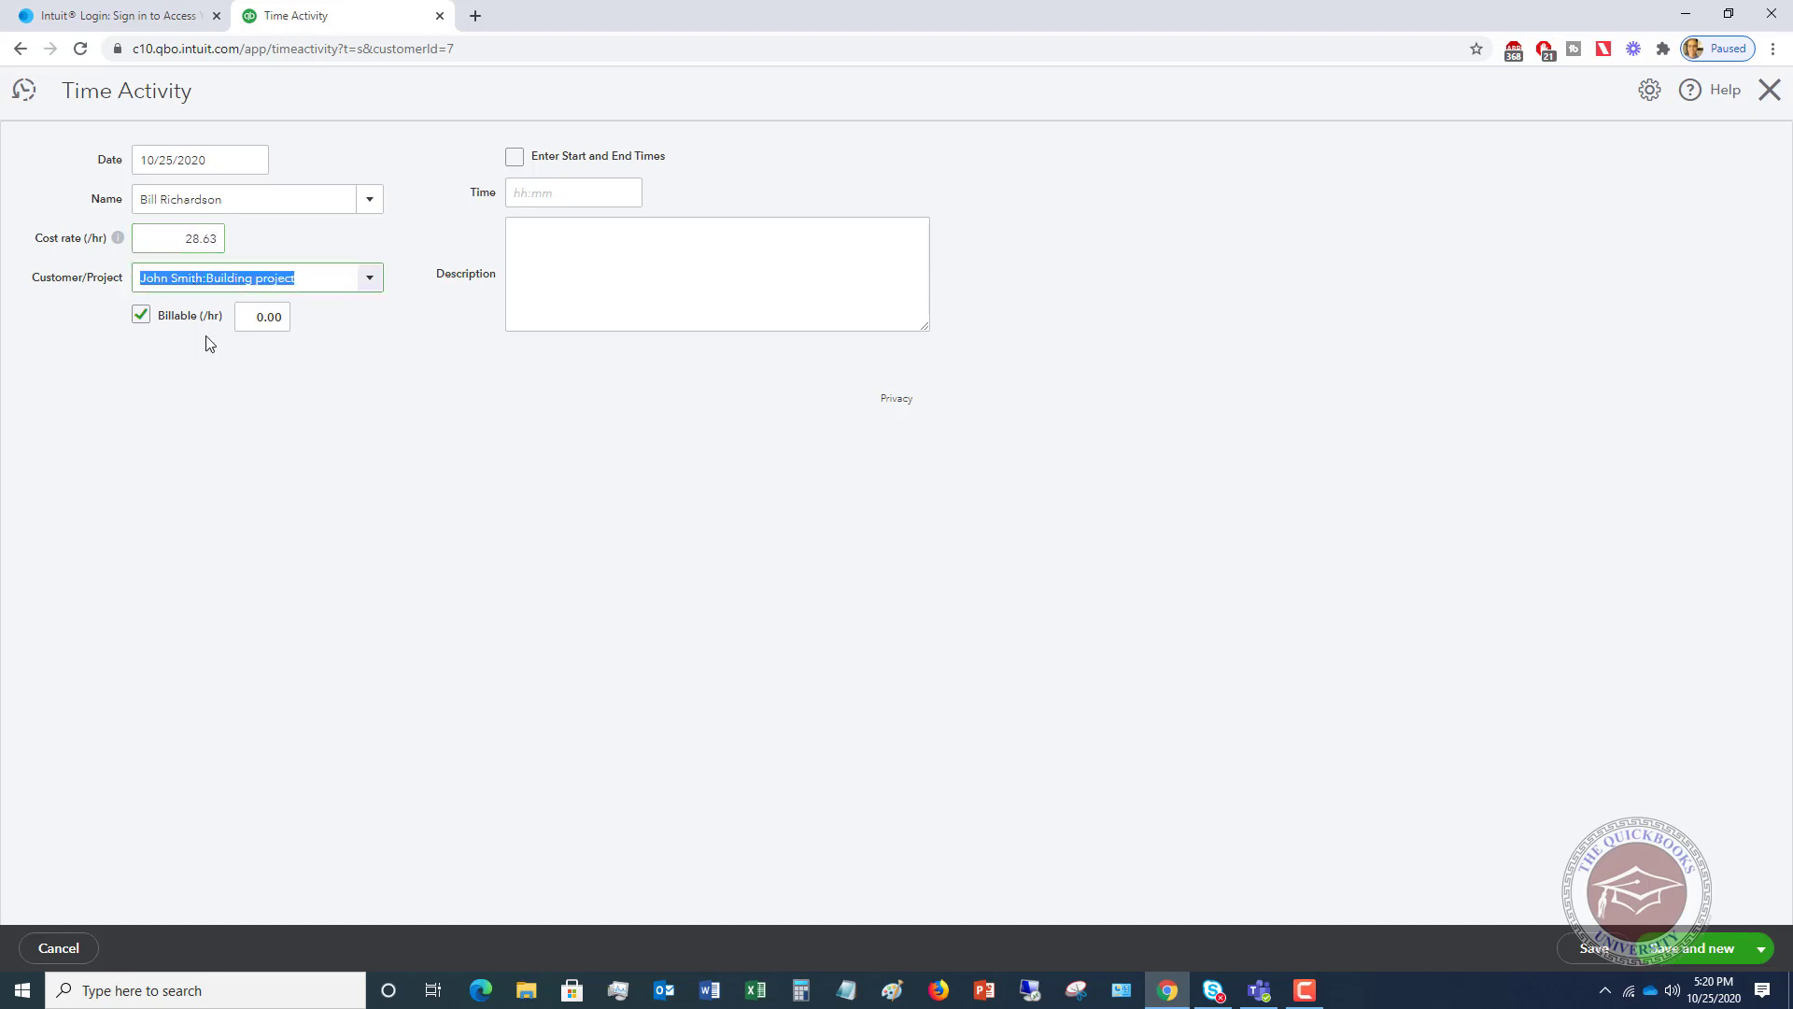
key(Tab)
key(Tab)
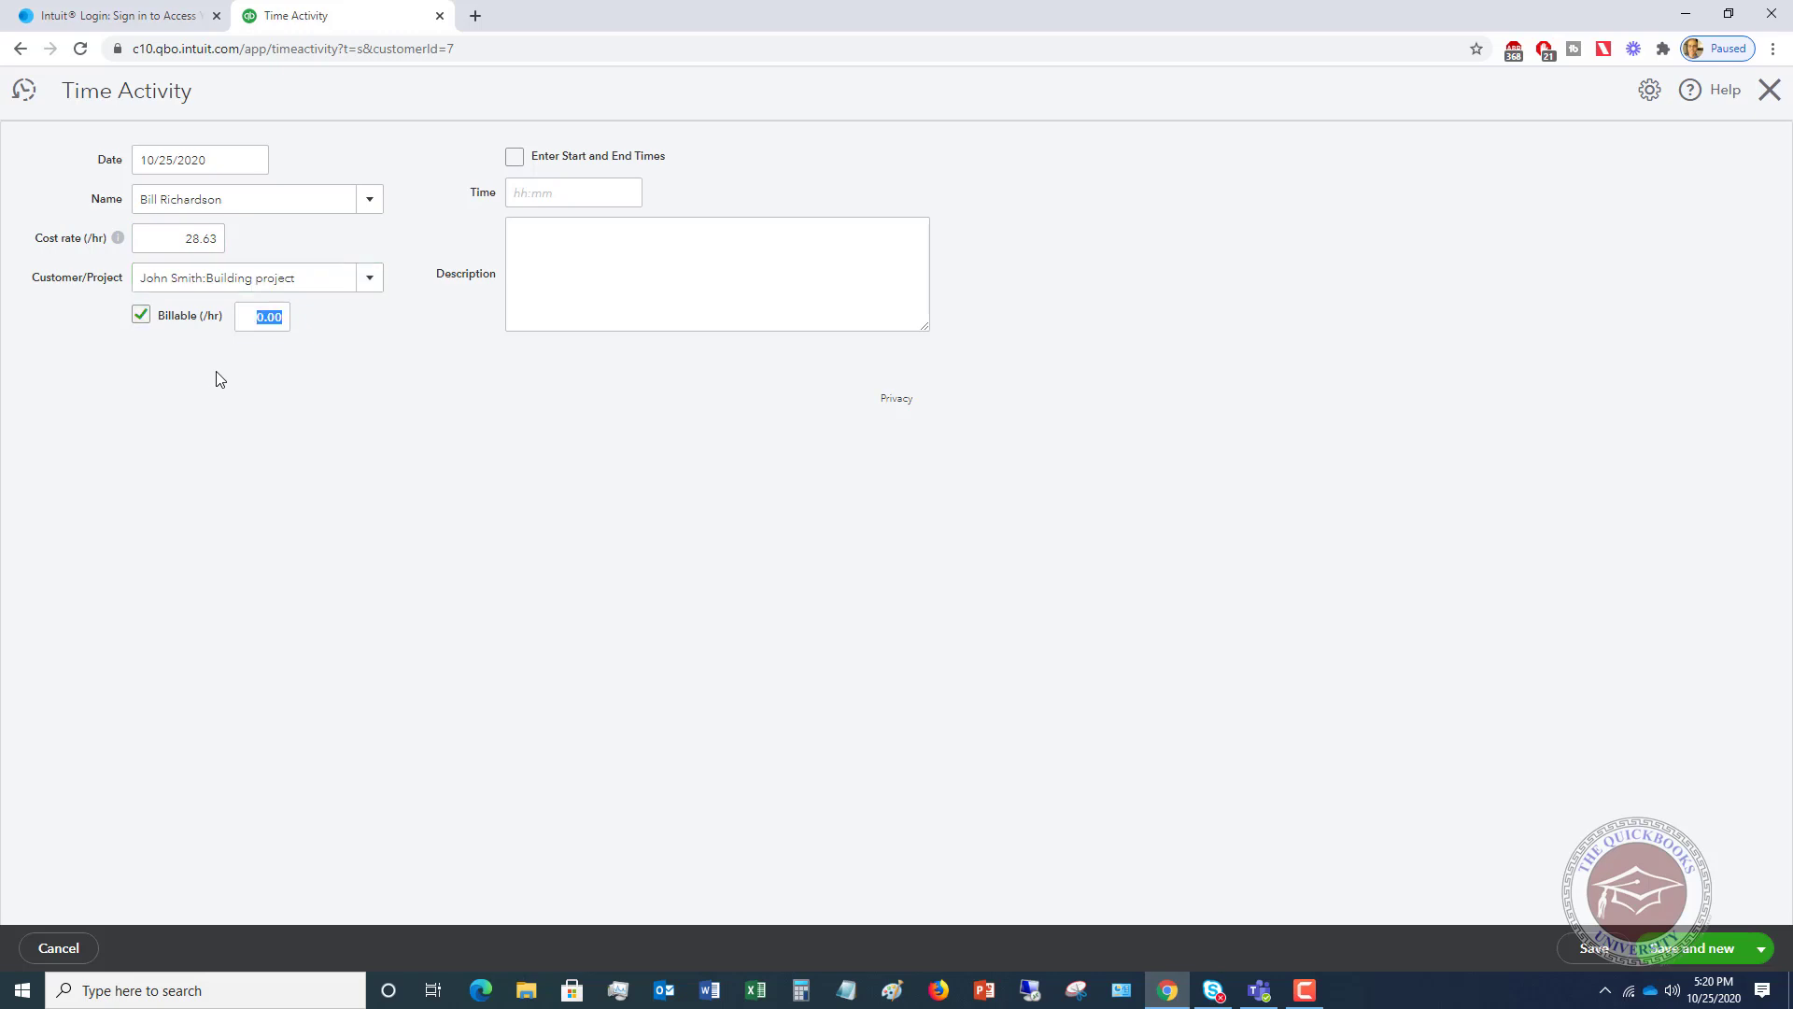
text(1.25)
key(Tab)
- Toggle between start/end times and a single time duration for the entry
click(573, 192)
click(583, 187)
click(517, 158)
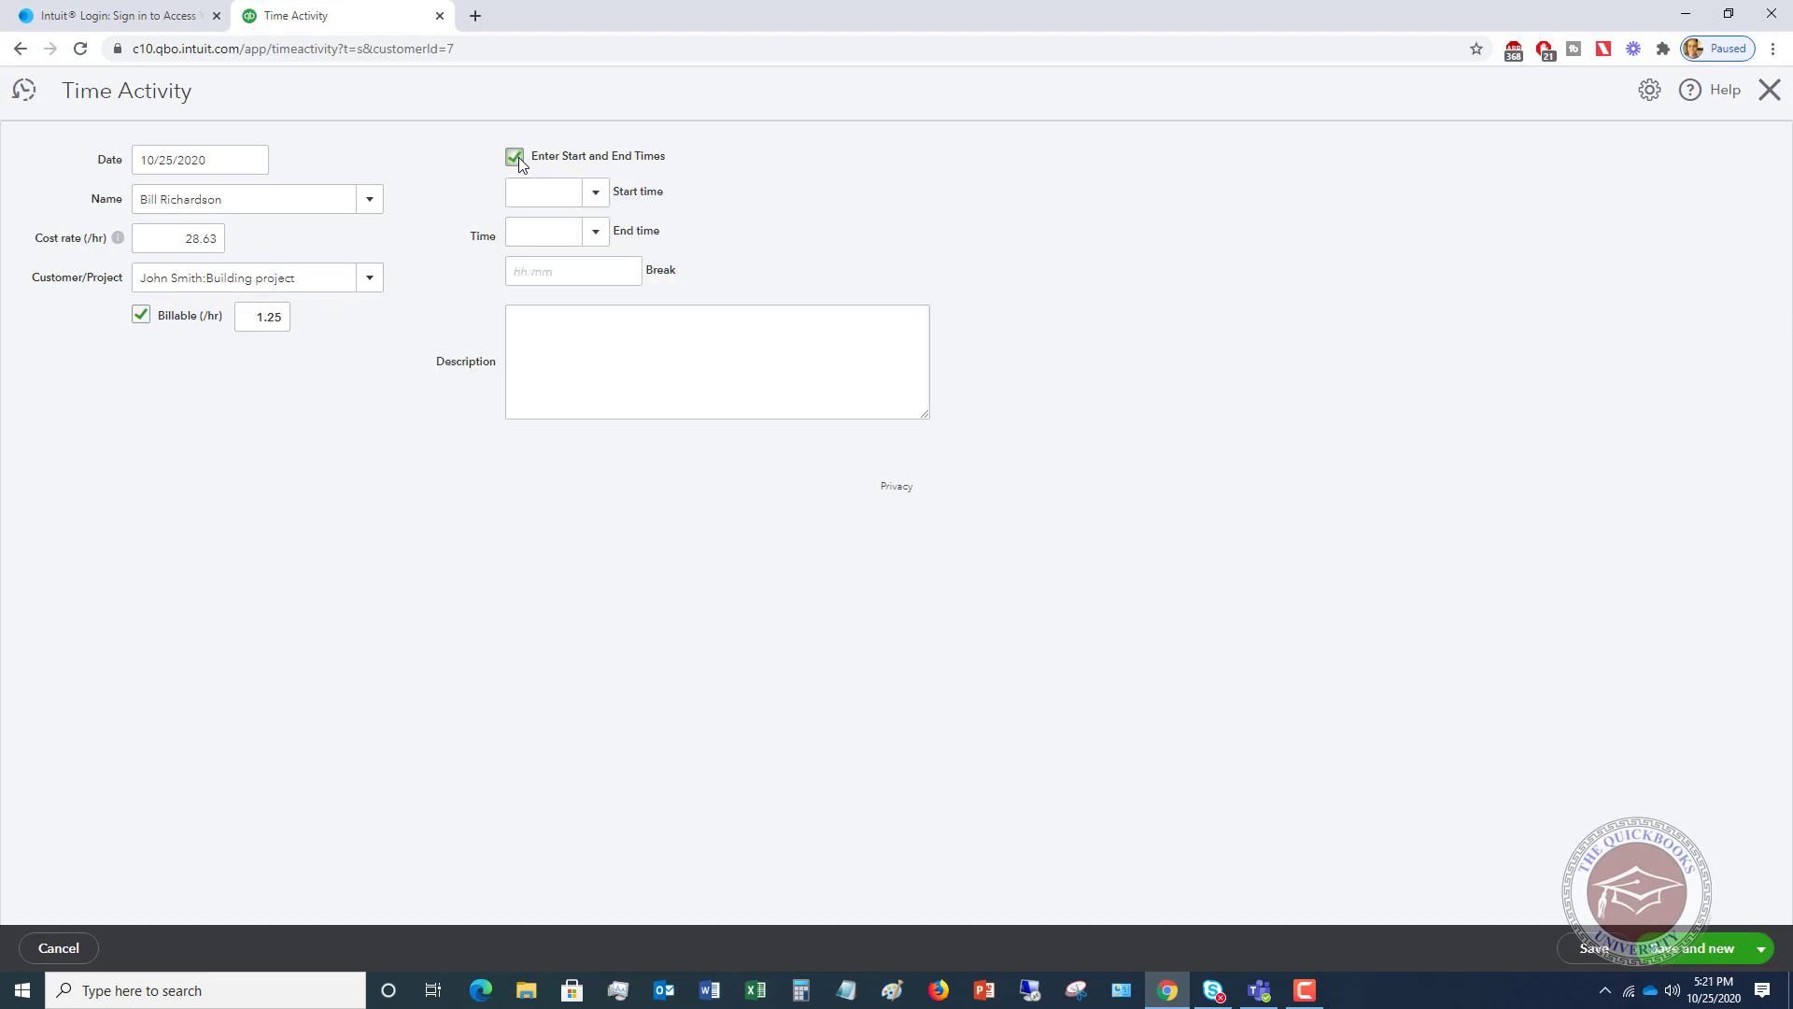
click(597, 195)
click(594, 193)
click(515, 157)
click(542, 186)
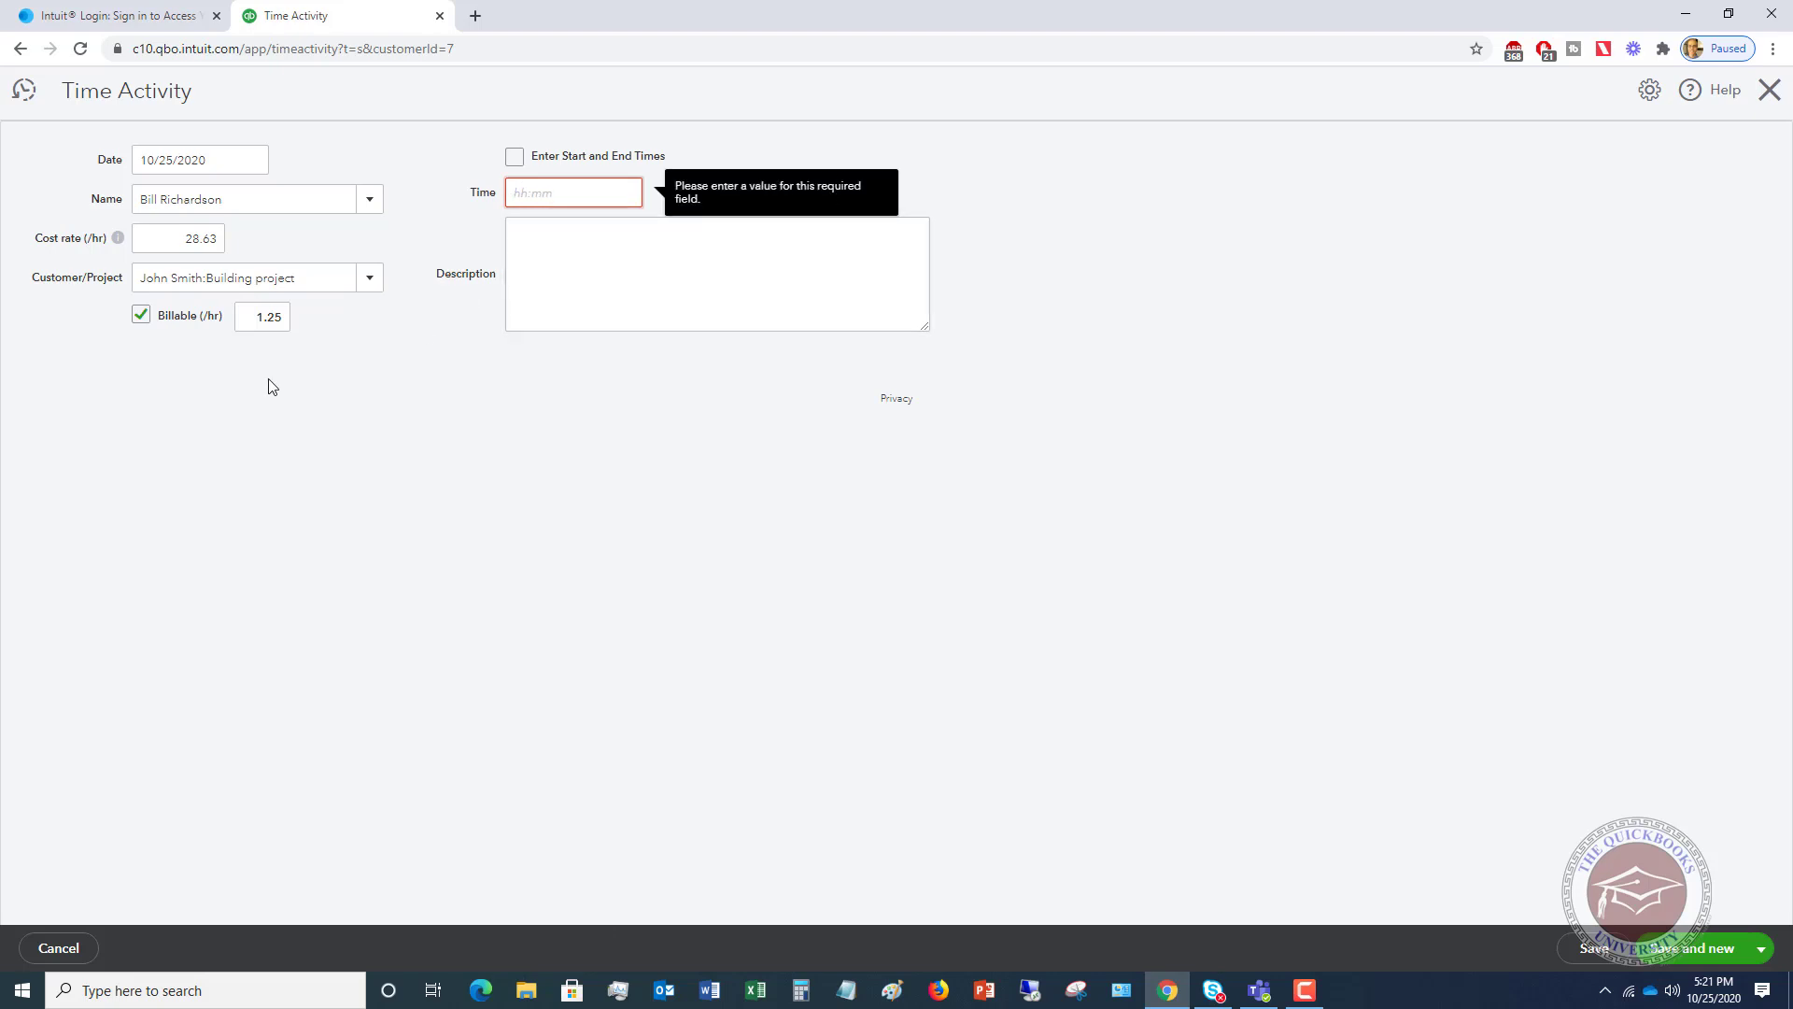
- Correct the billable rate to 125.00, log 01:15 hours, and save the time activity
click(254, 317)
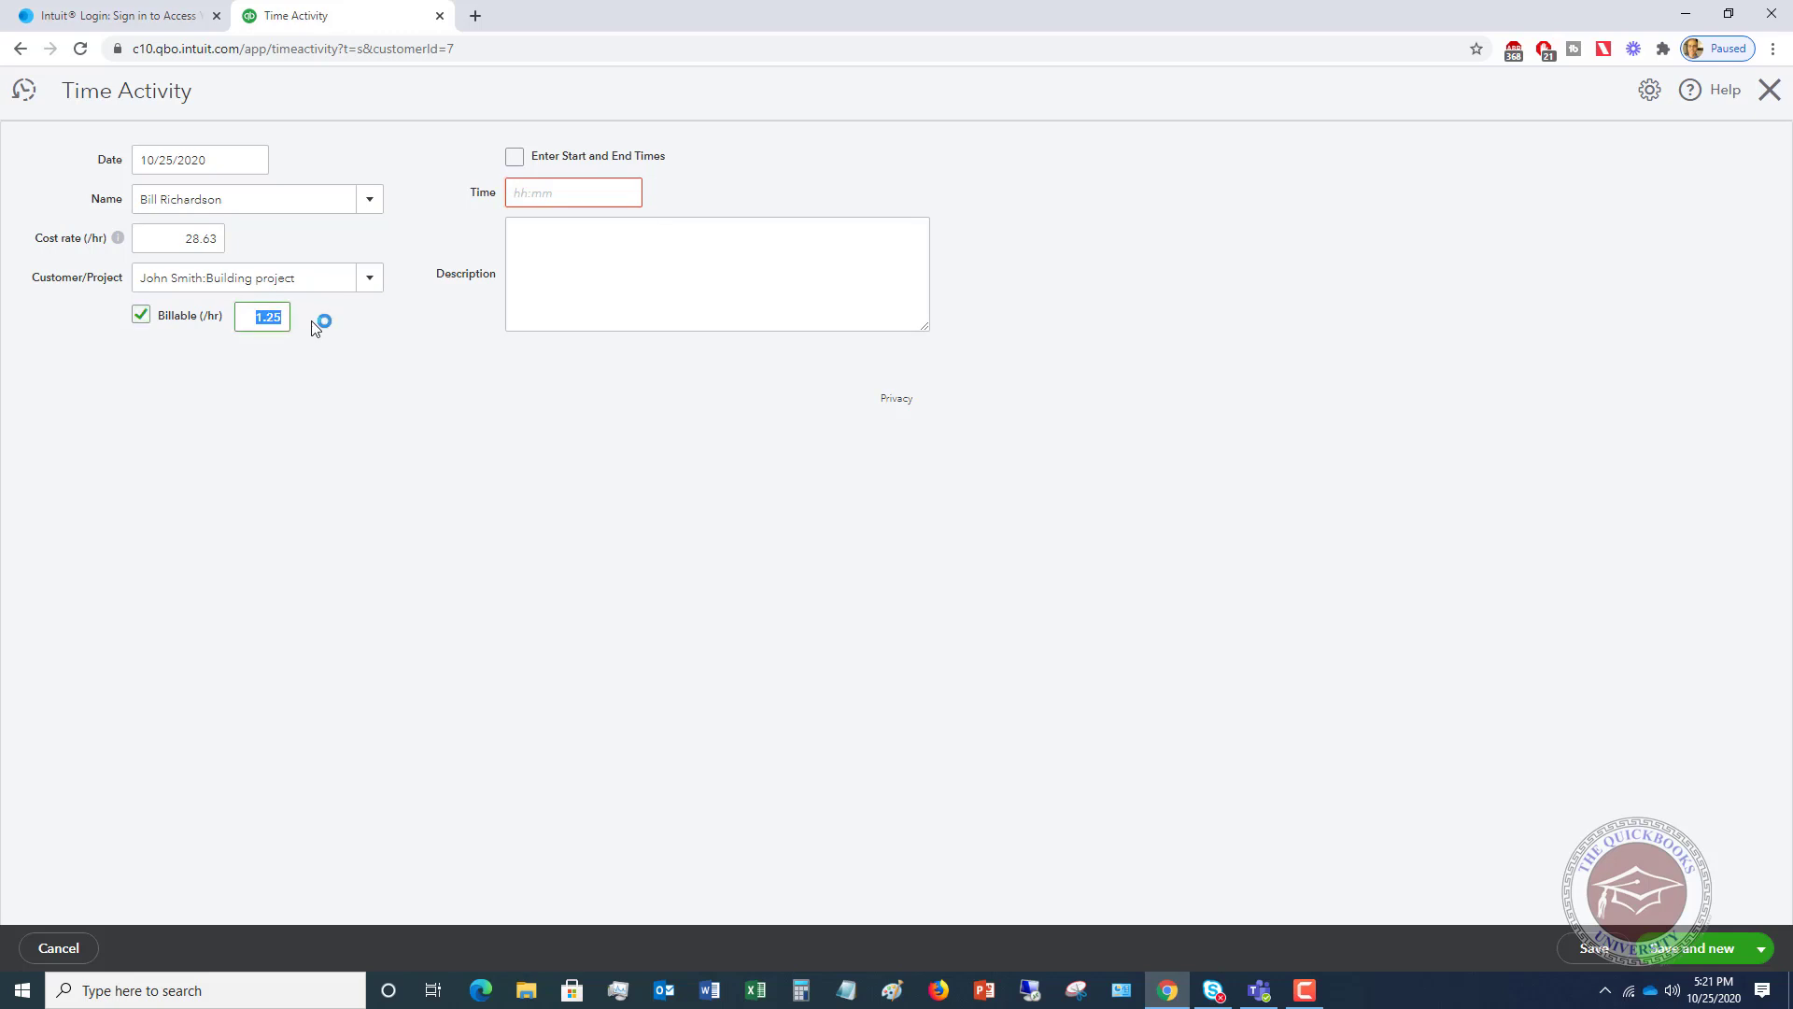
text(125.00)
click(556, 192)
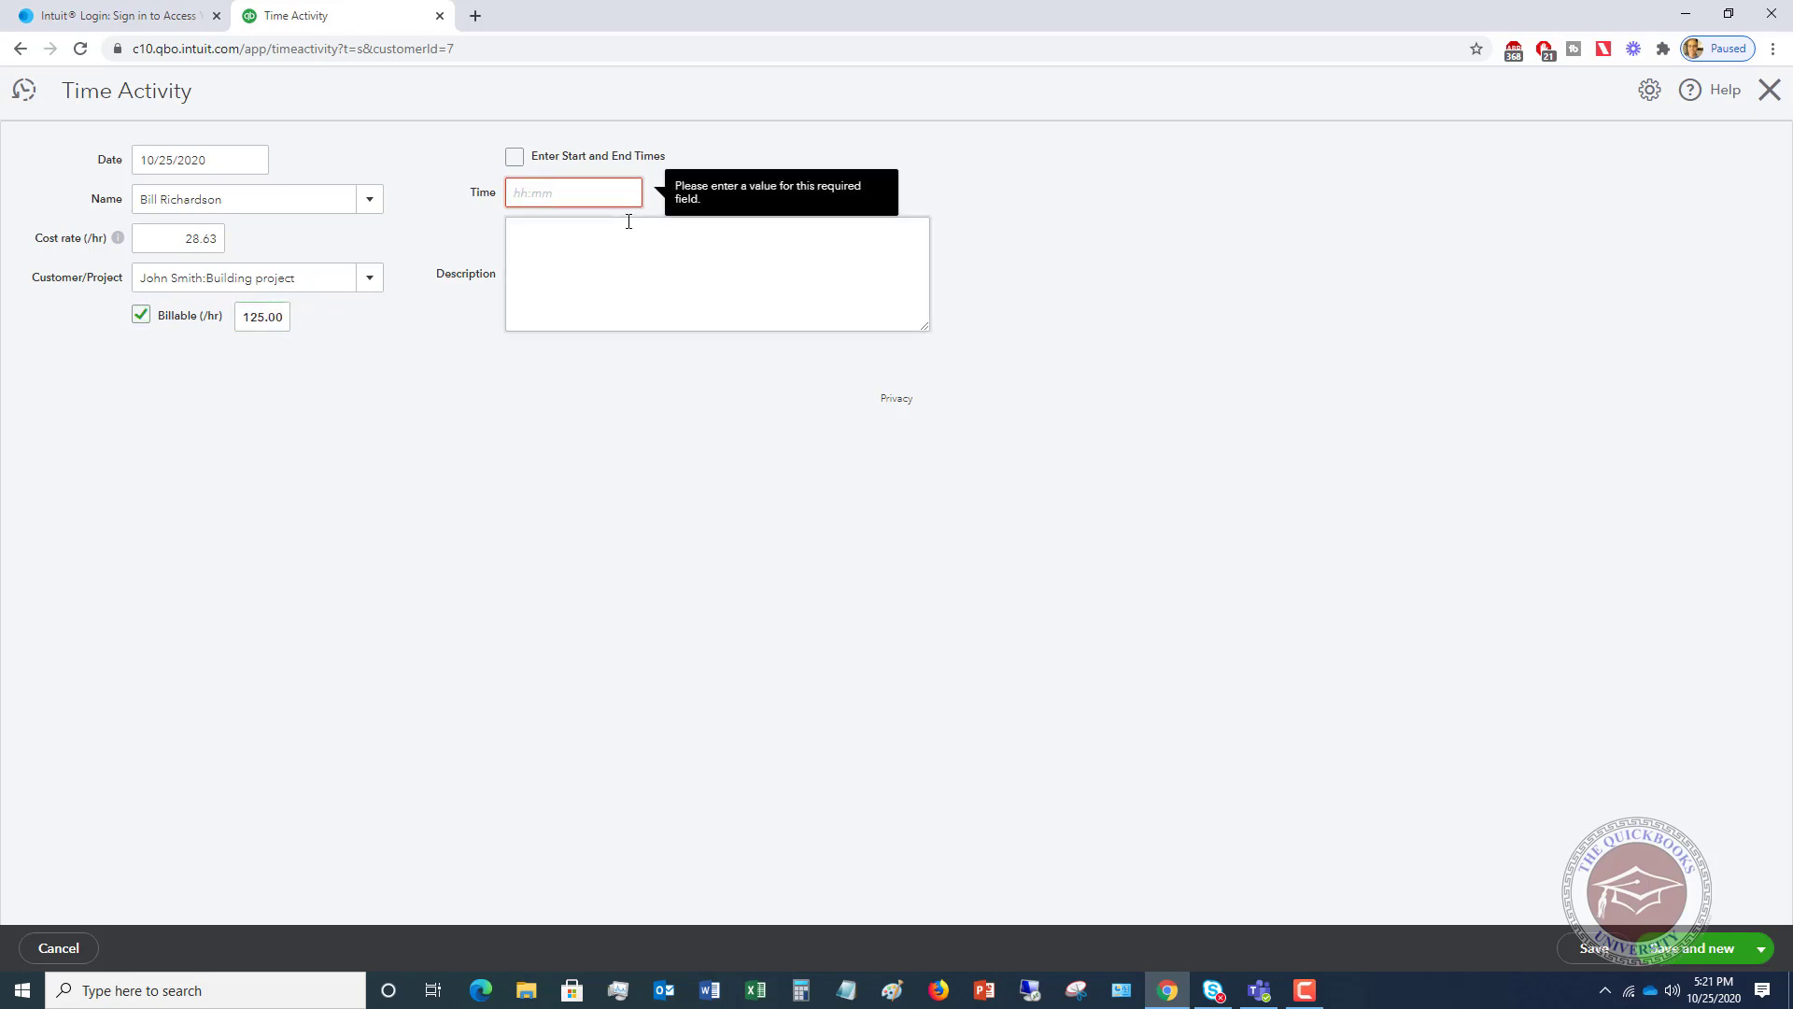
text(01)
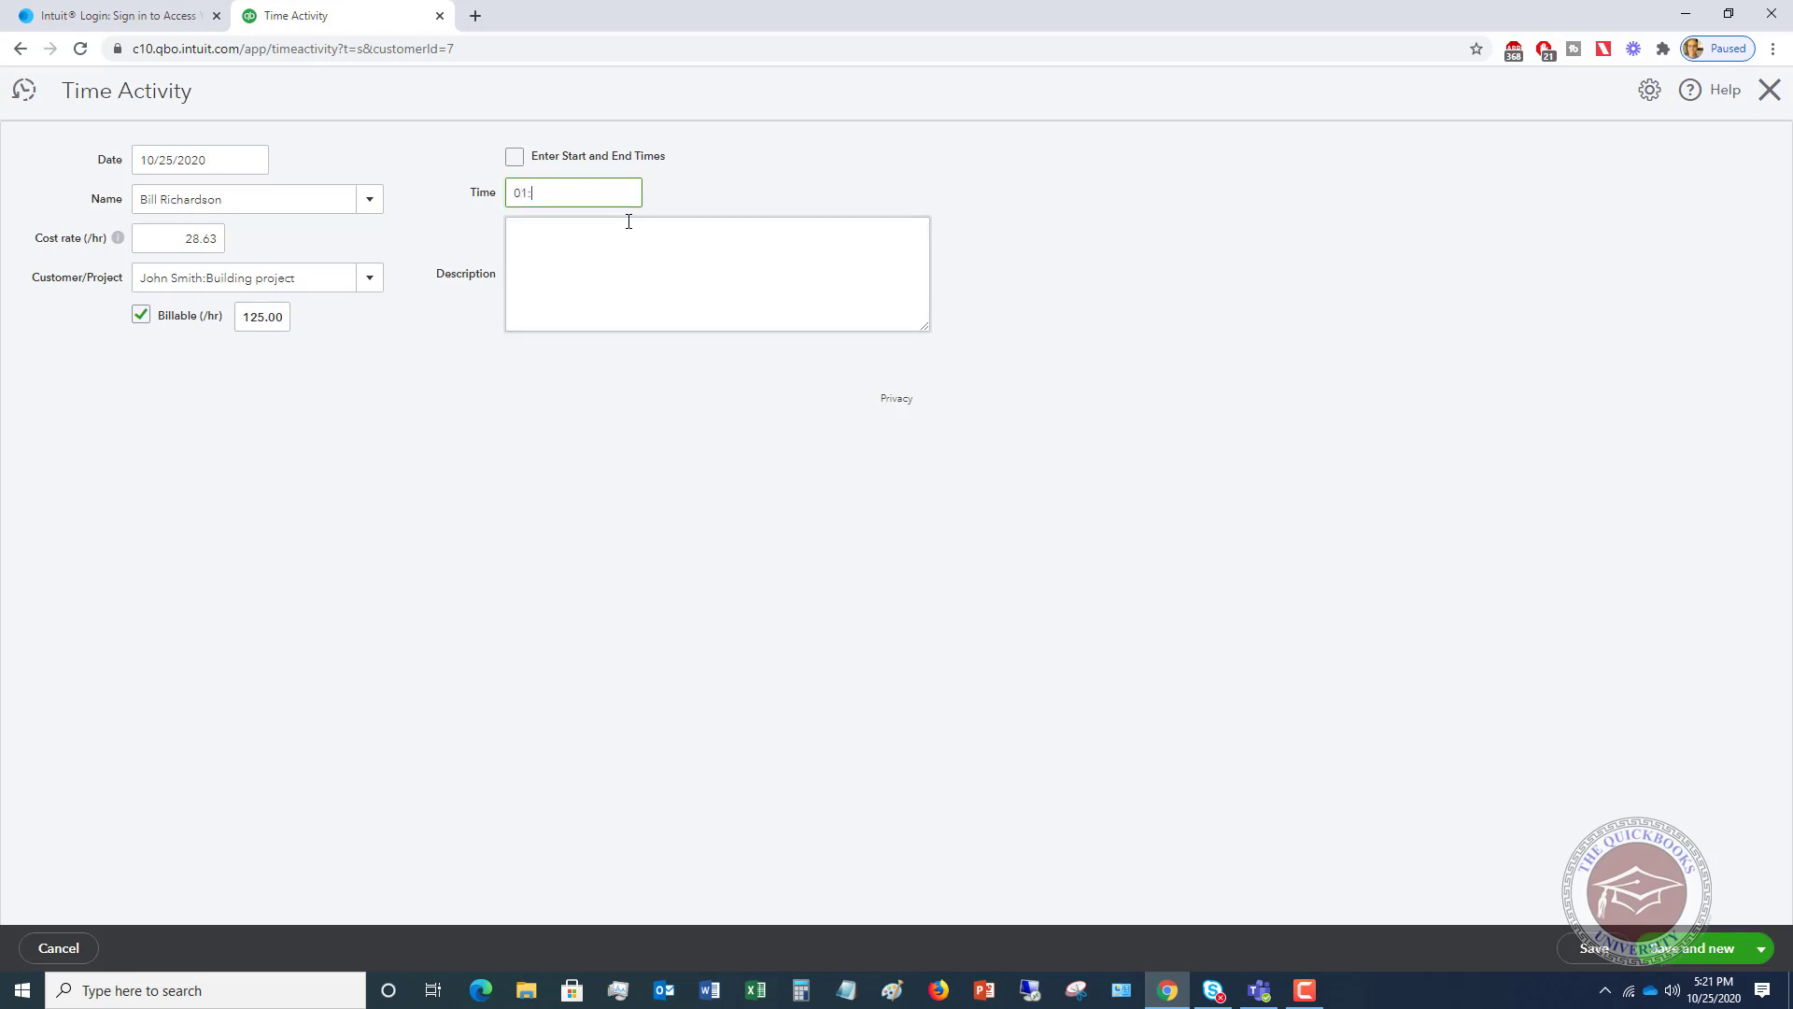
text(:15)
click(628, 221)
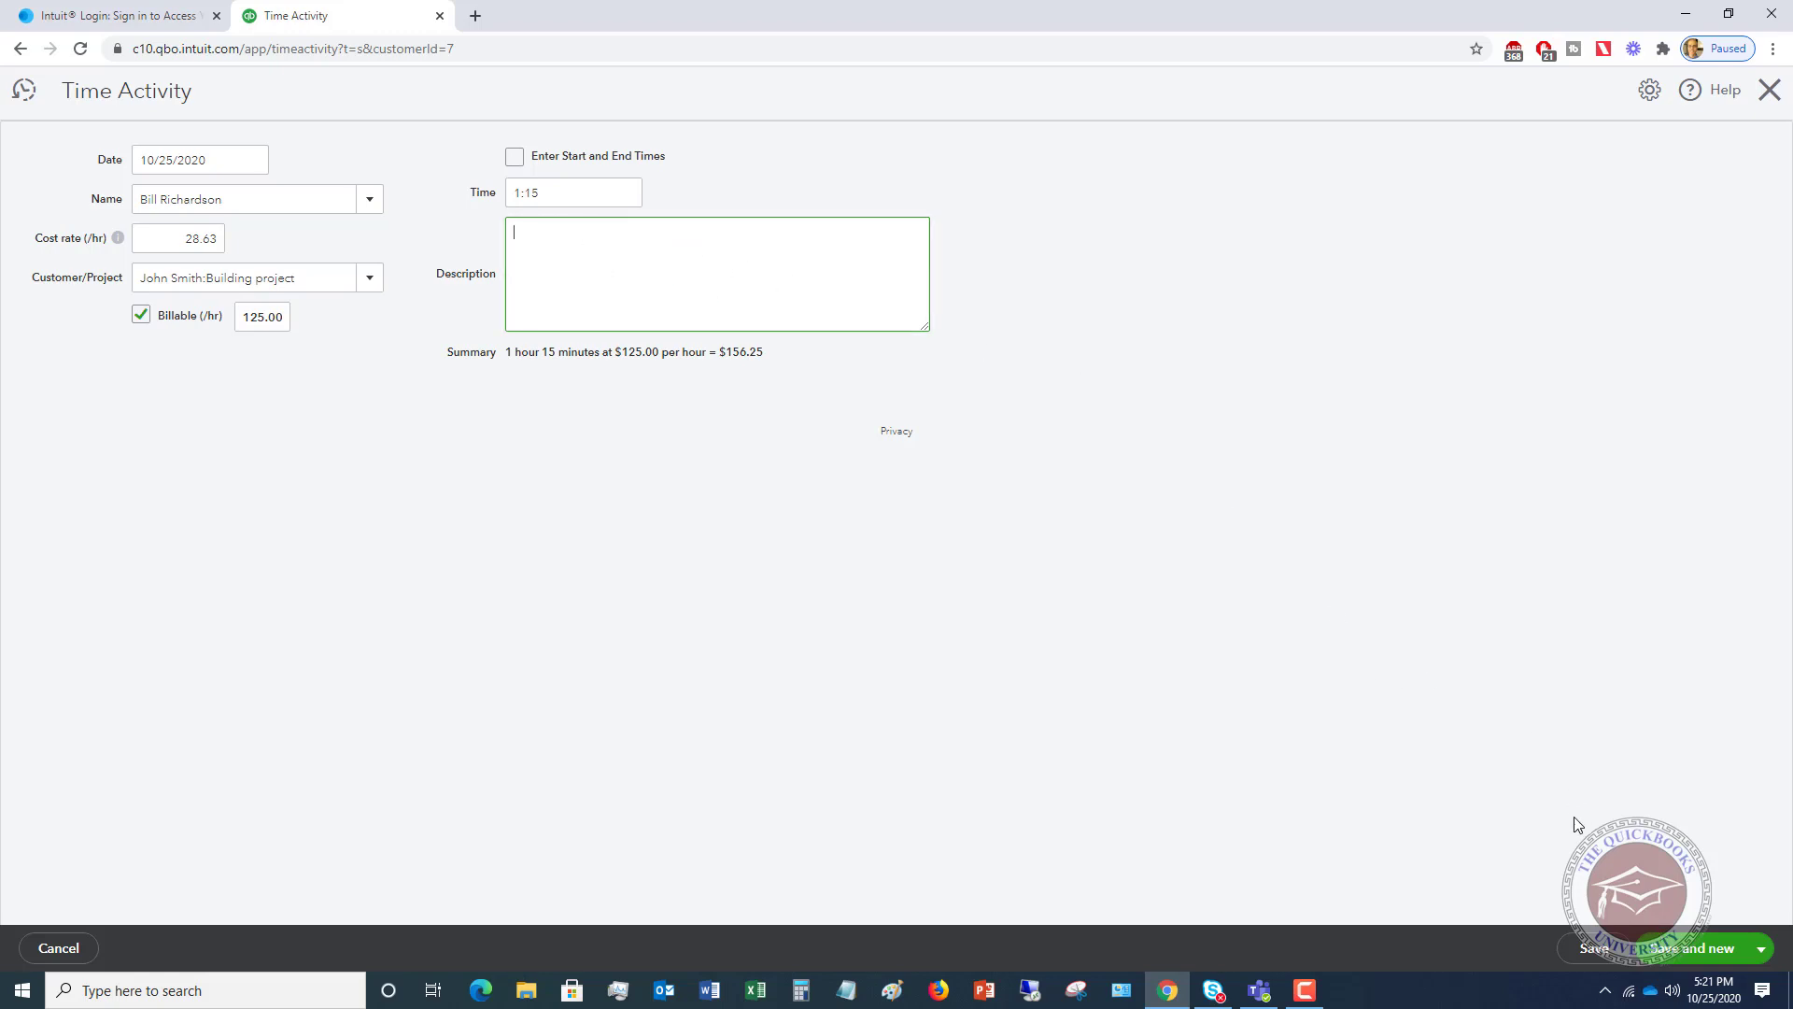
click(1763, 949)
click(1691, 915)
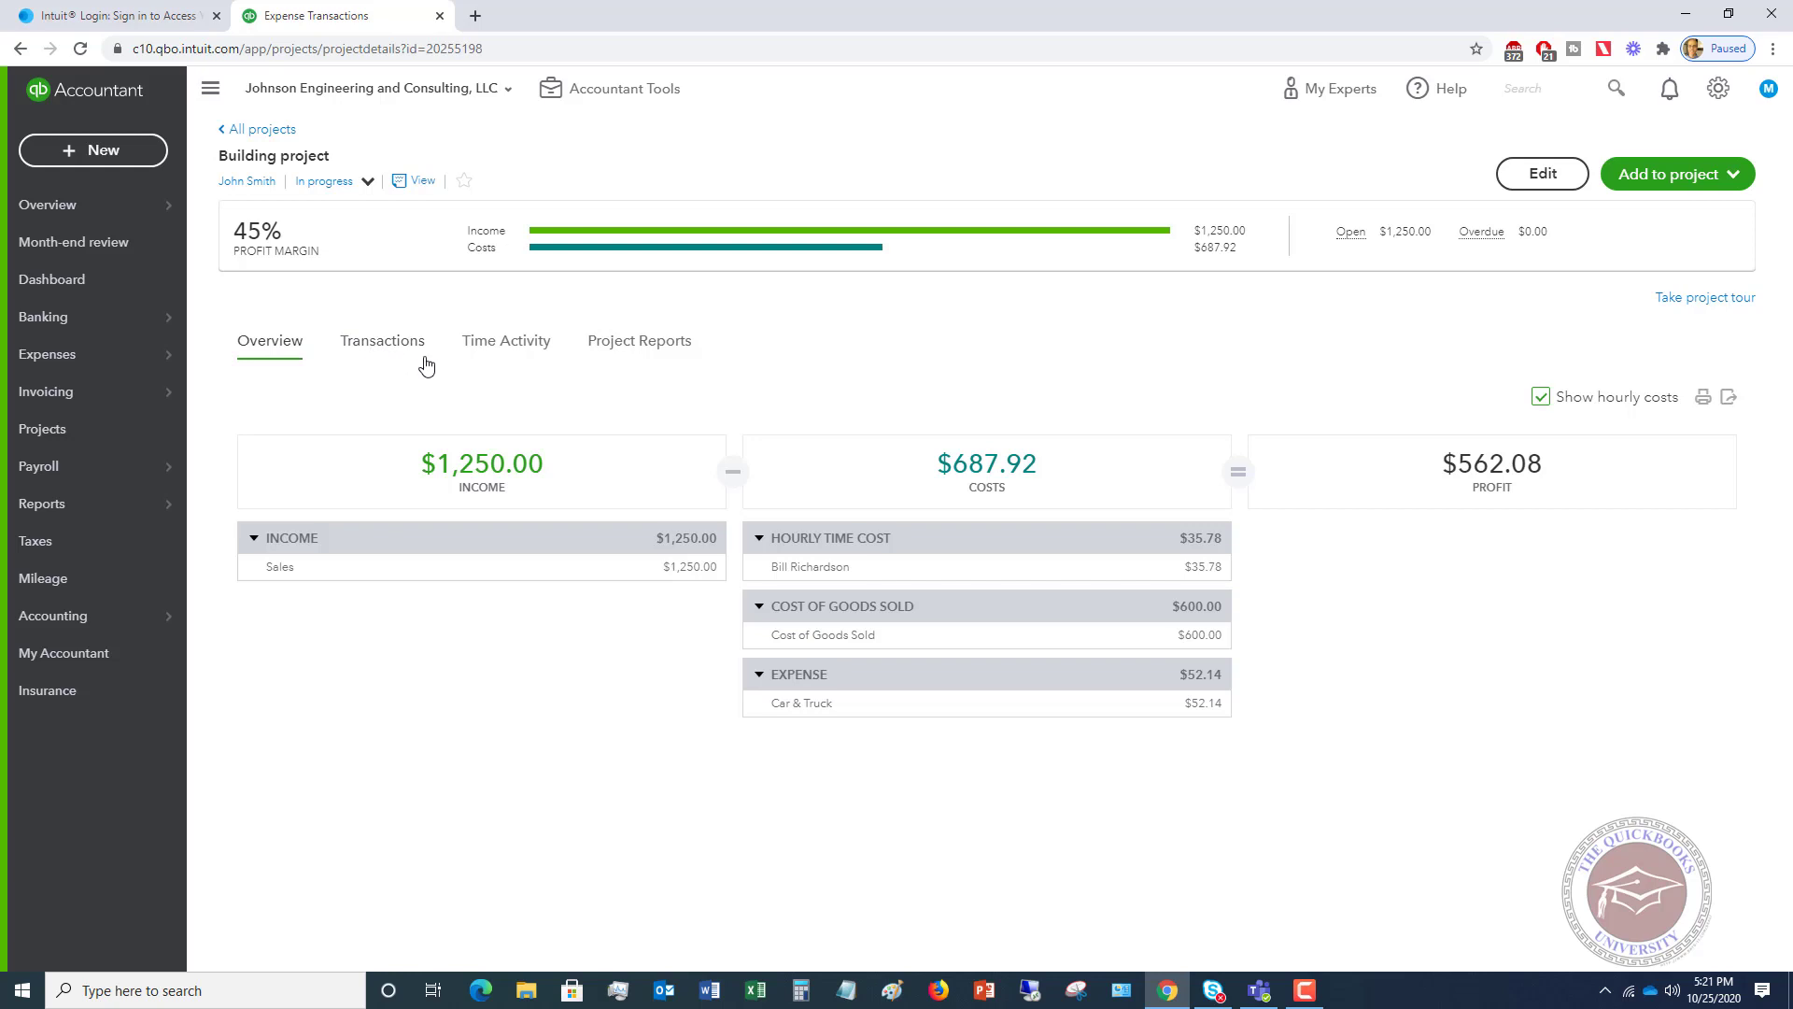
- Return to Projects and dismiss the 'Some hourly cost rates are missing' notice
click(65, 426)
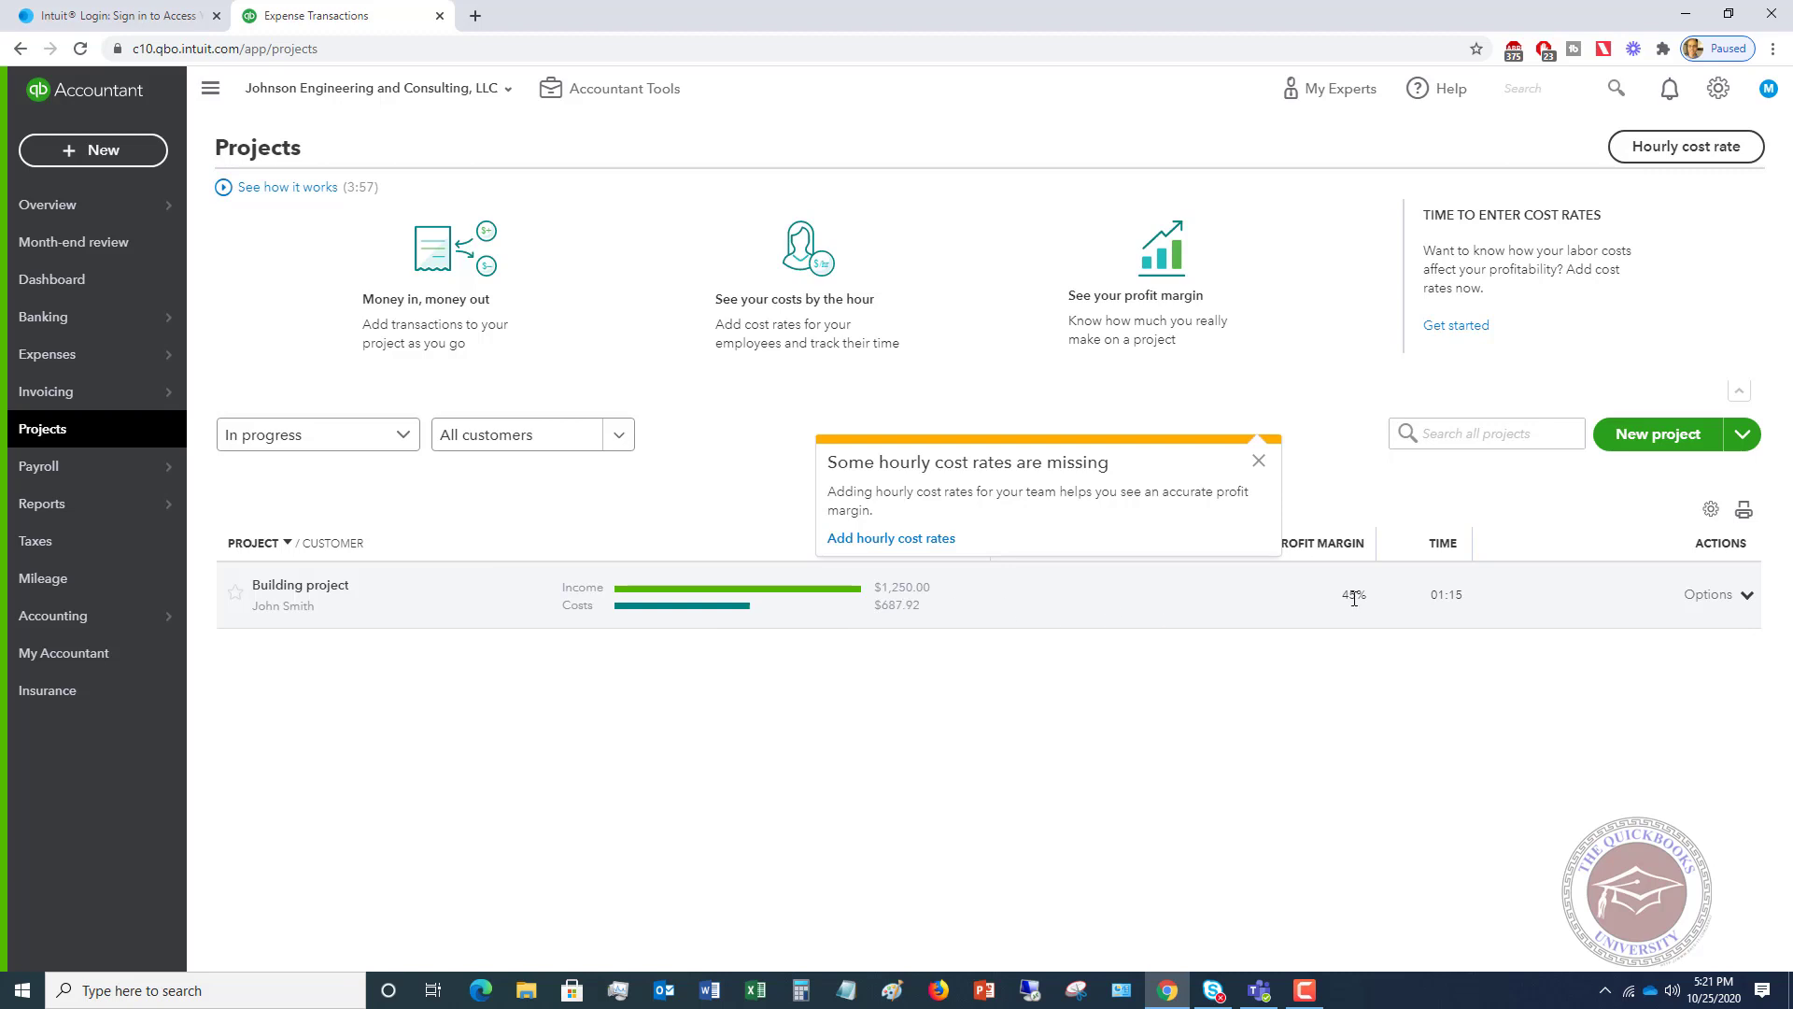
click(1259, 461)
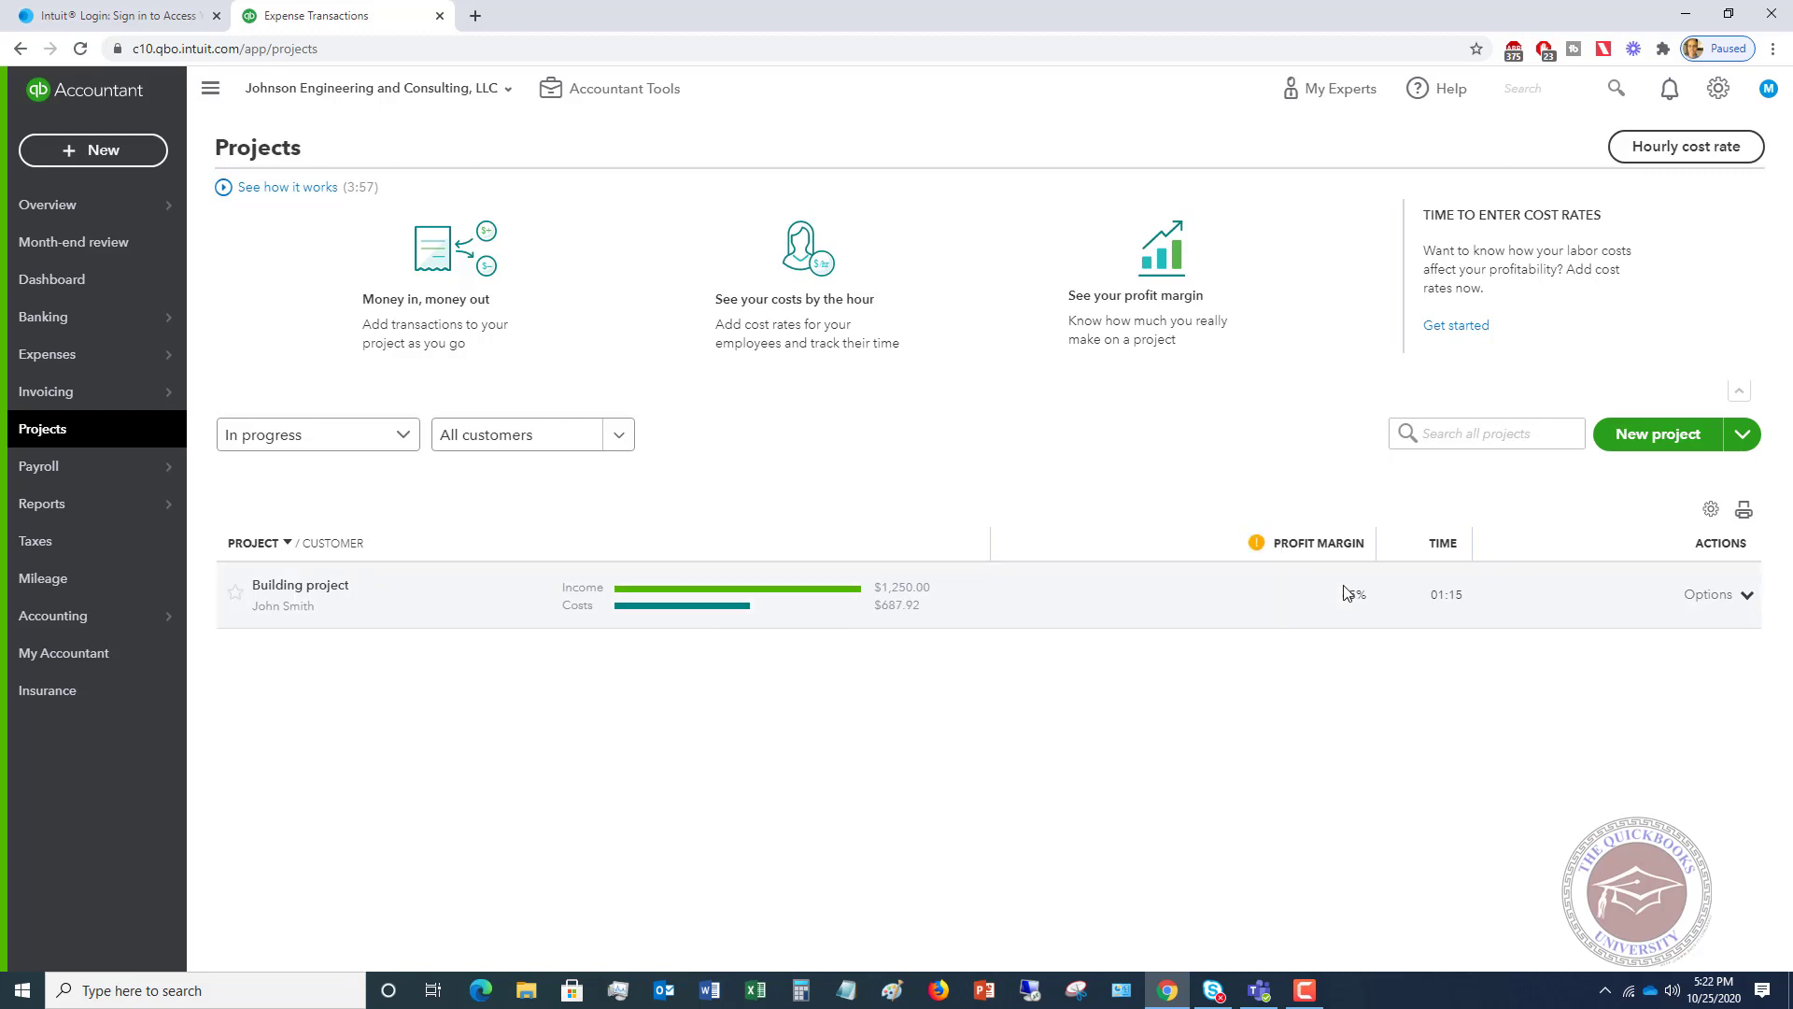